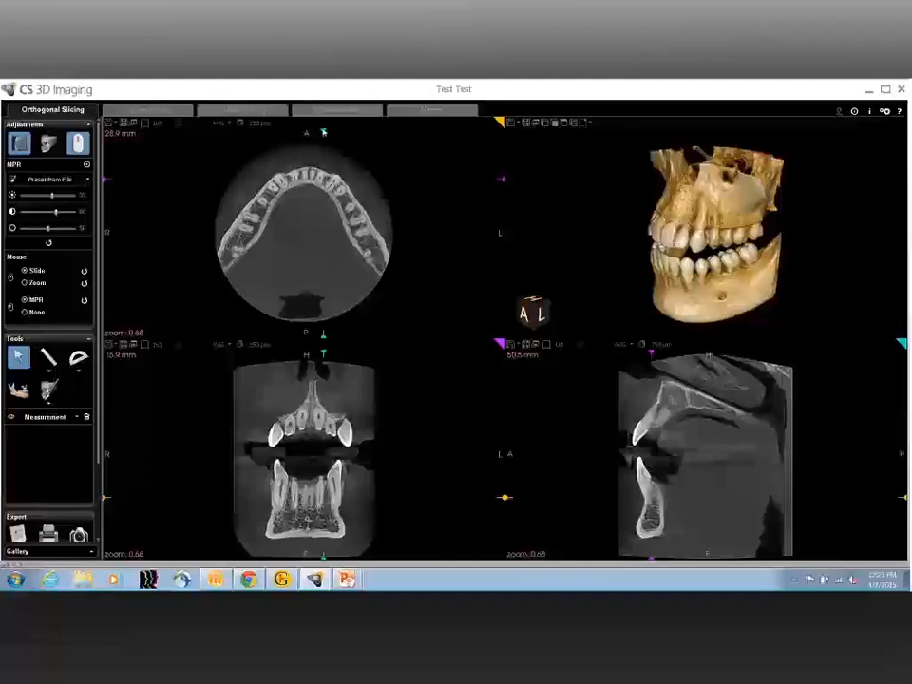
Step: Position the sagittal and coronal slices through the patient's left molars and tilt the 3D model to show the jaw from below
{"action": "mouse_move", "coordinate": [323, 132]}
{"action": "left_mouse_down"}
{"action": "mouse_move", "coordinate": [315, 132]}
{"action": "mouse_move", "coordinate": [351, 129]}
{"action": "left_mouse_up"}
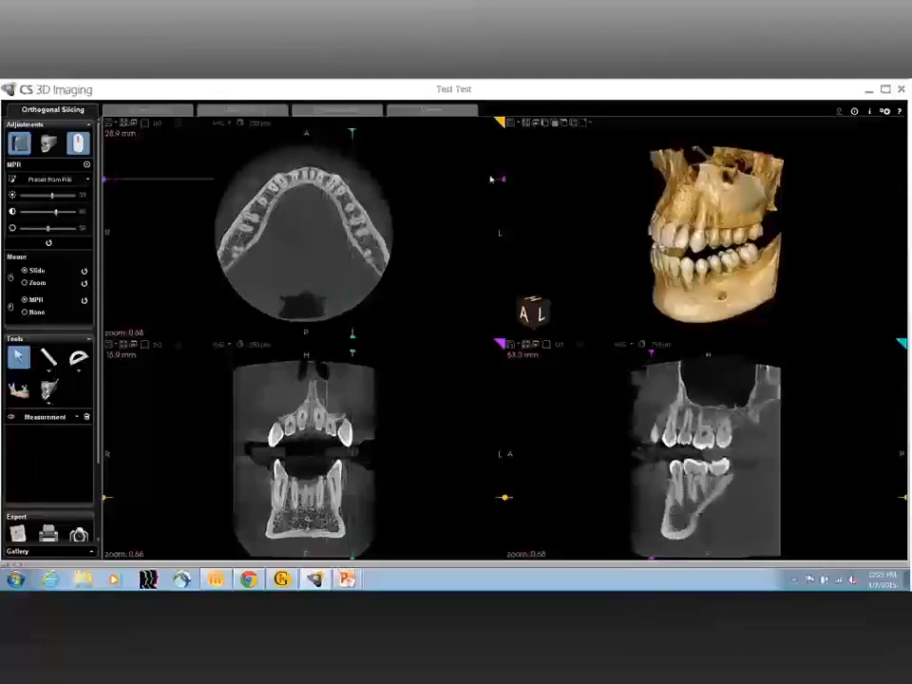
{"action": "left_click_drag", "start_coordinate": [502, 179], "coordinate": [502, 232]}
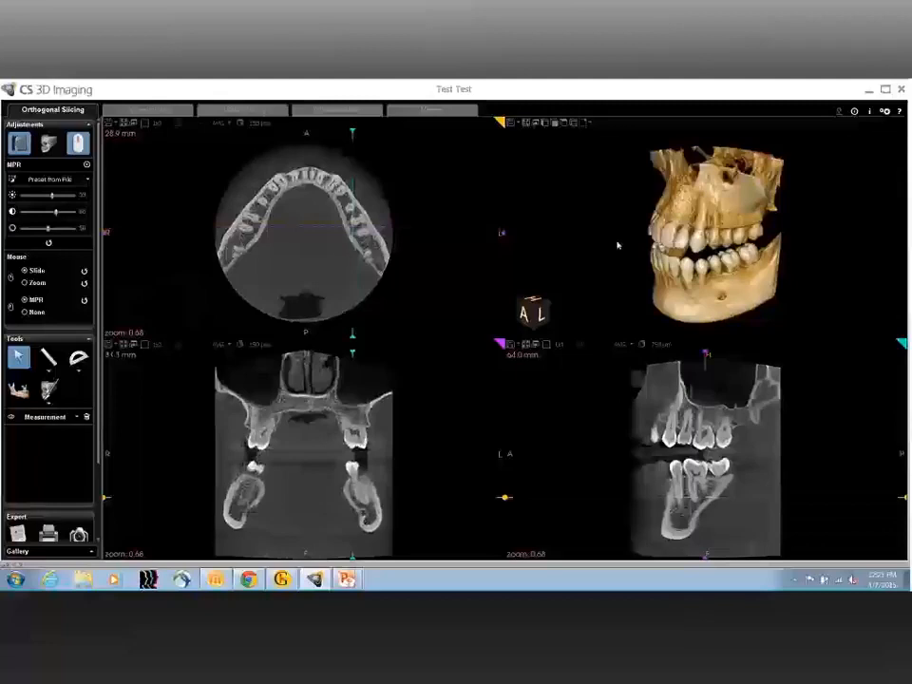
{"action": "left_click_drag", "start_coordinate": [685, 245], "coordinate": [690, 172]}
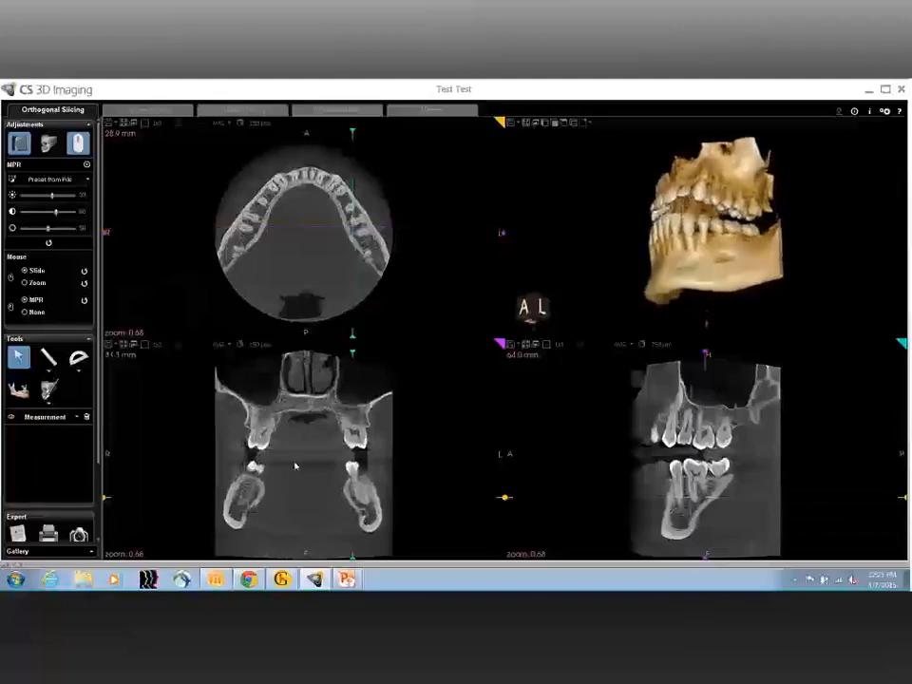
Step: Enlarge the coronal view and magnify it with the mouse mode set to Zoom
{"action": "left_click", "coordinate": [125, 347]}
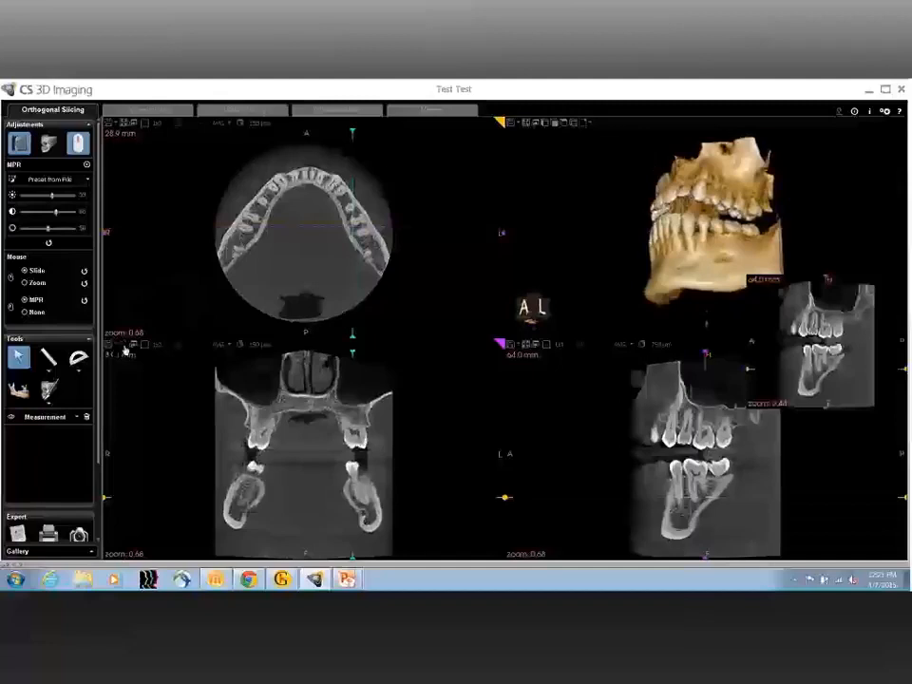
{"action": "left_click", "coordinate": [37, 283]}
{"action": "left_click_drag", "start_coordinate": [428, 399], "coordinate": [573, 429]}
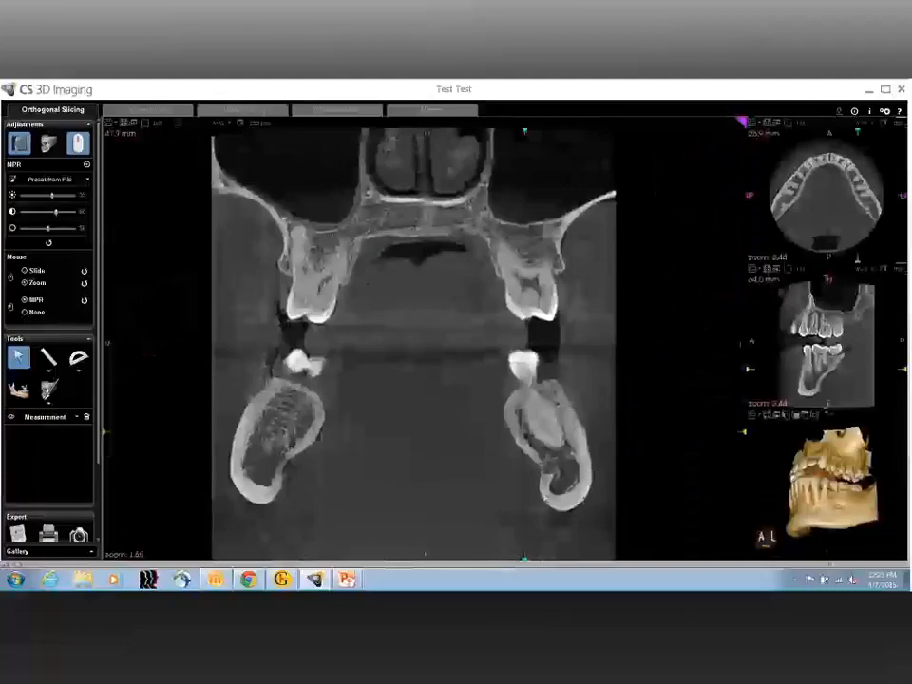
{"action": "scroll", "coordinate": [528, 434], "scroll_direction": "up", "scroll_amount": 2}
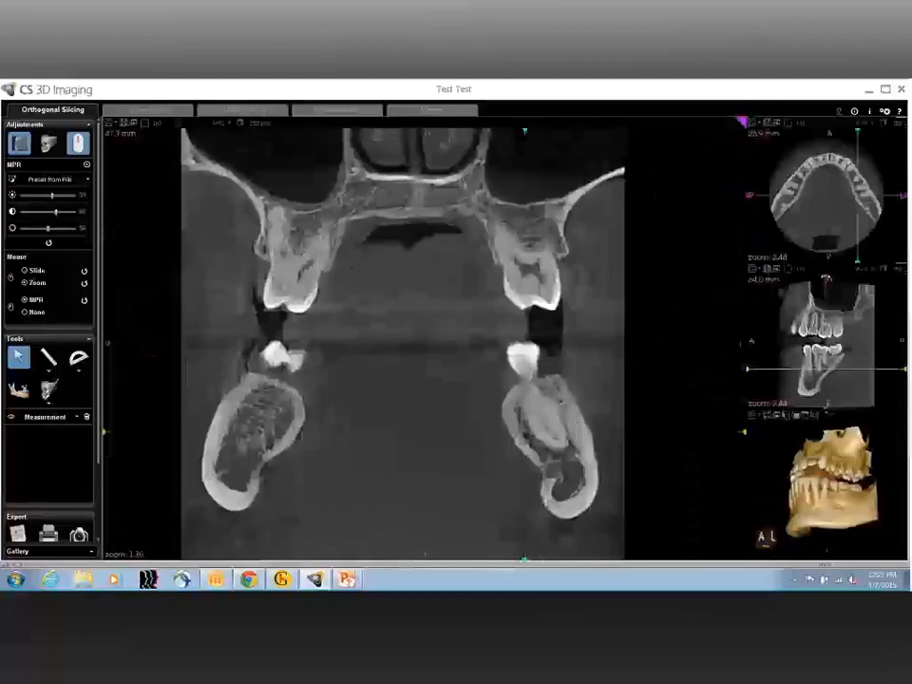
Step: Move the coronal slice back and forth through the molar region to examine both sides of the mandible
{"action": "left_click_drag", "start_coordinate": [826, 277], "coordinate": [822, 278]}
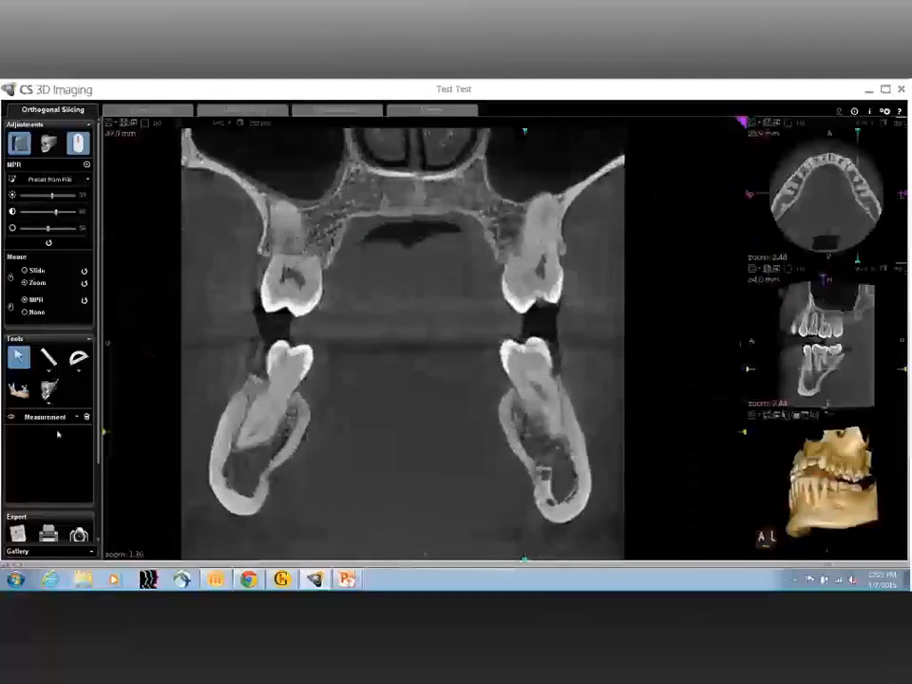
{"action": "scroll", "coordinate": [273, 450], "scroll_direction": "down", "scroll_amount": 5}
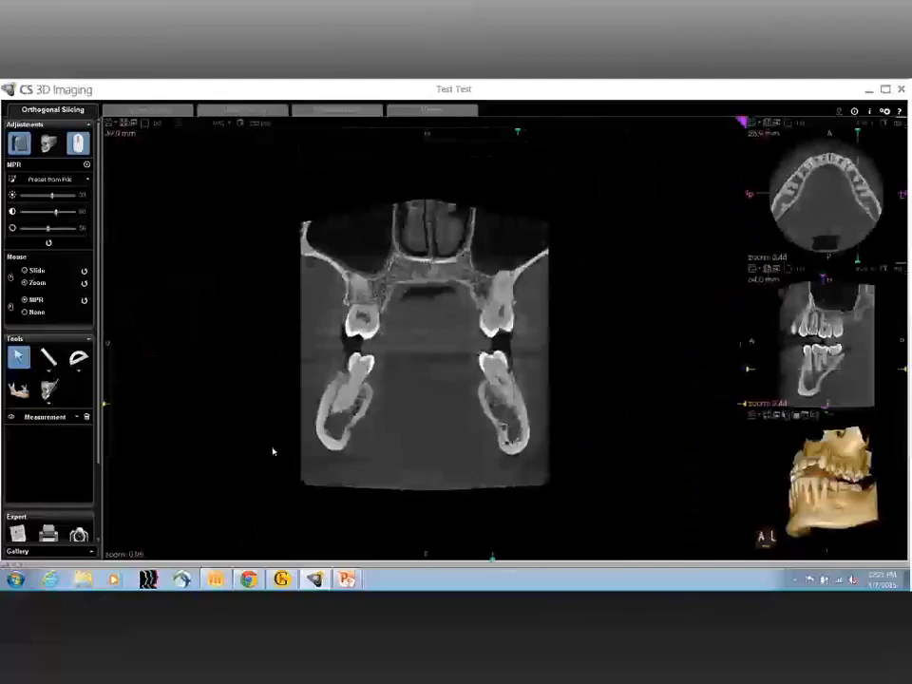
{"action": "scroll", "coordinate": [272, 451], "scroll_direction": "up", "scroll_amount": 5}
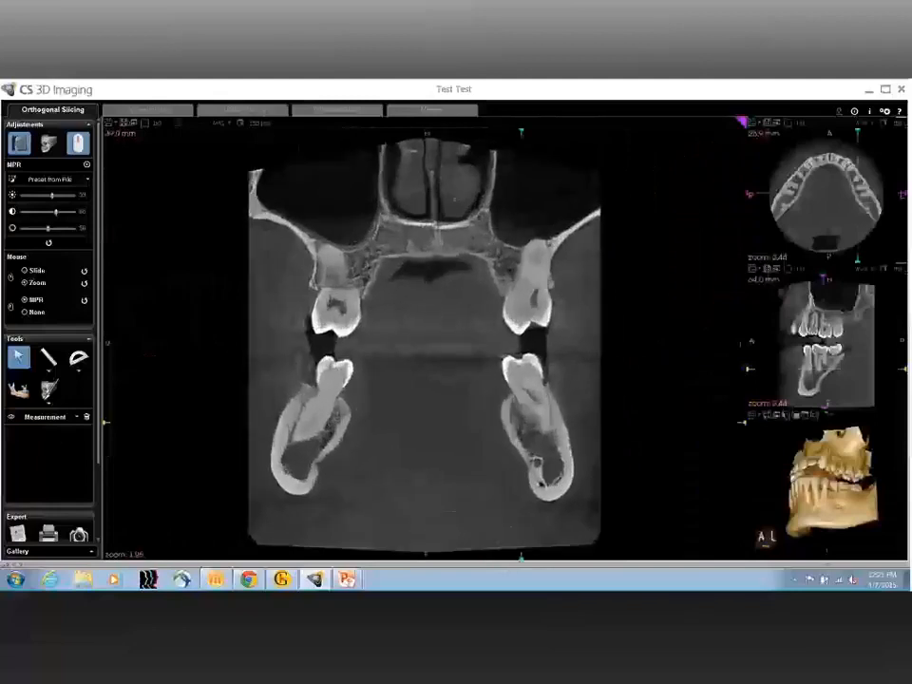
{"action": "scroll", "coordinate": [399, 316], "scroll_direction": "up", "scroll_amount": 1}
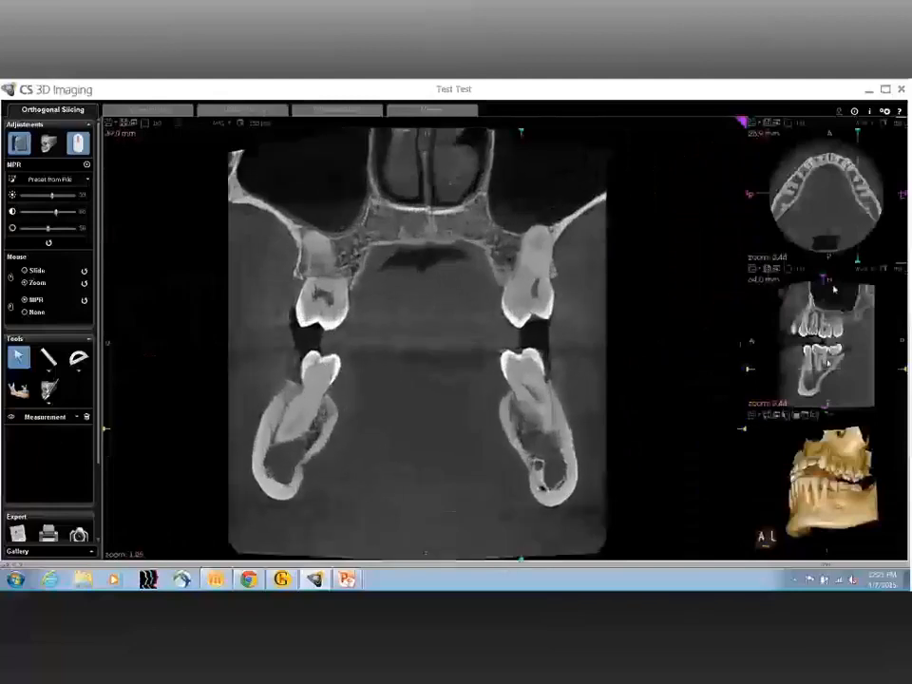
{"action": "left_click_drag", "start_coordinate": [828, 362], "coordinate": [828, 359]}
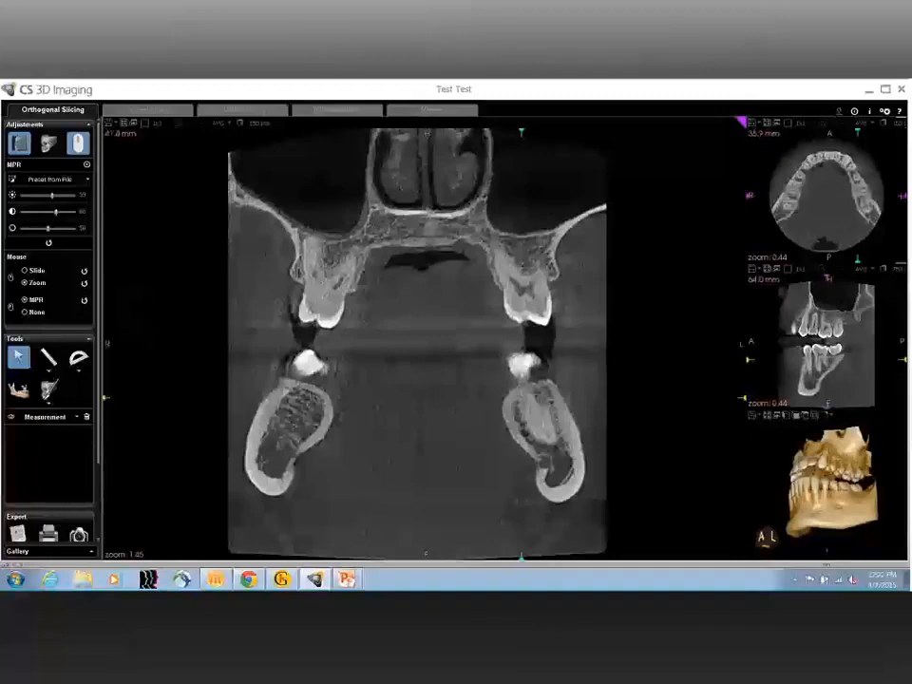
Step: Magnify and recentre the coronal view on the lower jaw and set the MPR sharpness to 40
{"action": "left_click", "coordinate": [38, 272]}
{"action": "left_click", "coordinate": [35, 285]}
{"action": "scroll", "coordinate": [426, 342], "scroll_direction": "up", "scroll_amount": 4}
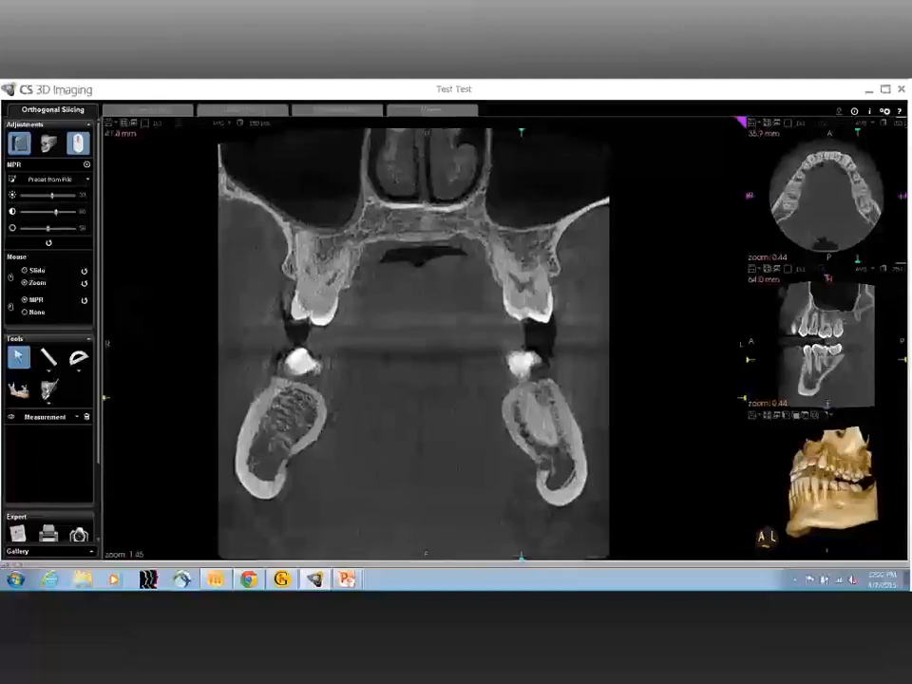
{"action": "scroll", "coordinate": [265, 431], "scroll_direction": "up", "scroll_amount": 2}
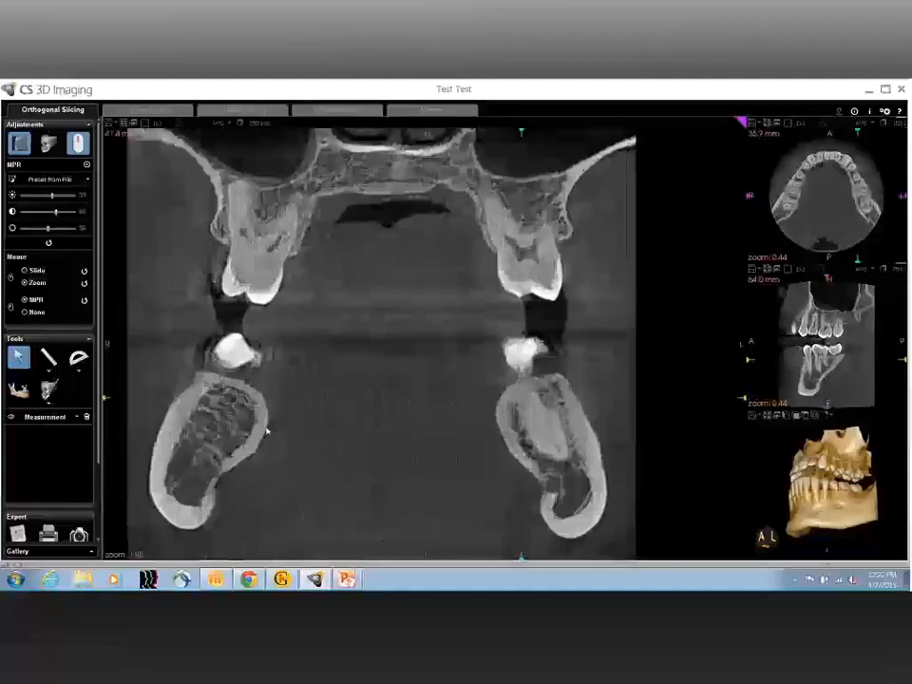
{"action": "middle_click_drag", "start_coordinate": [302, 415], "coordinate": [397, 361]}
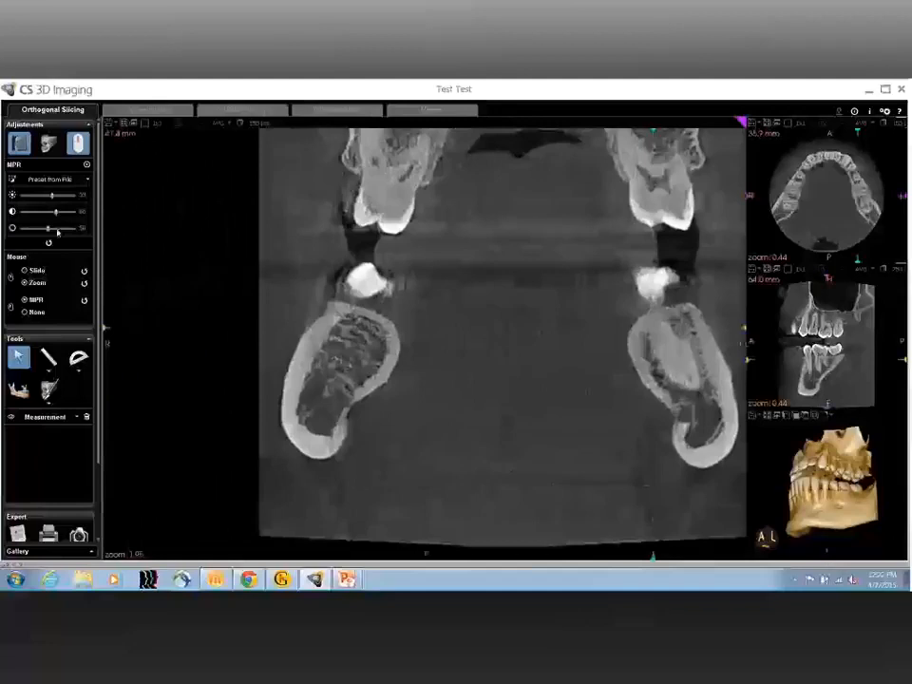
{"action": "left_click_drag", "start_coordinate": [57, 231], "coordinate": [60, 231]}
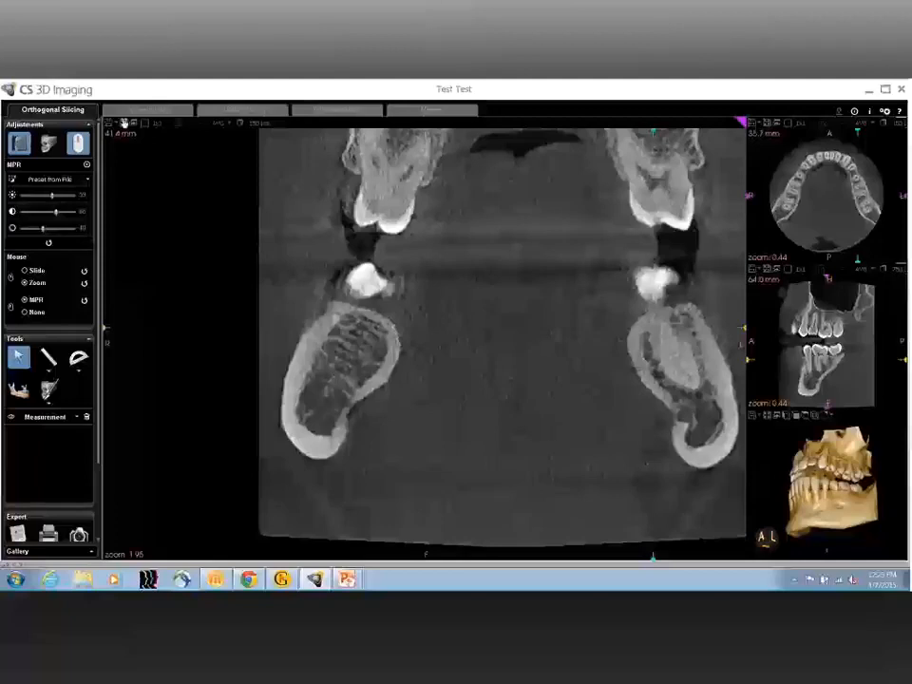
Step: Return to the four-view layout, then turn the 3D model to face the front and enlarge it
{"action": "left_click", "coordinate": [124, 123]}
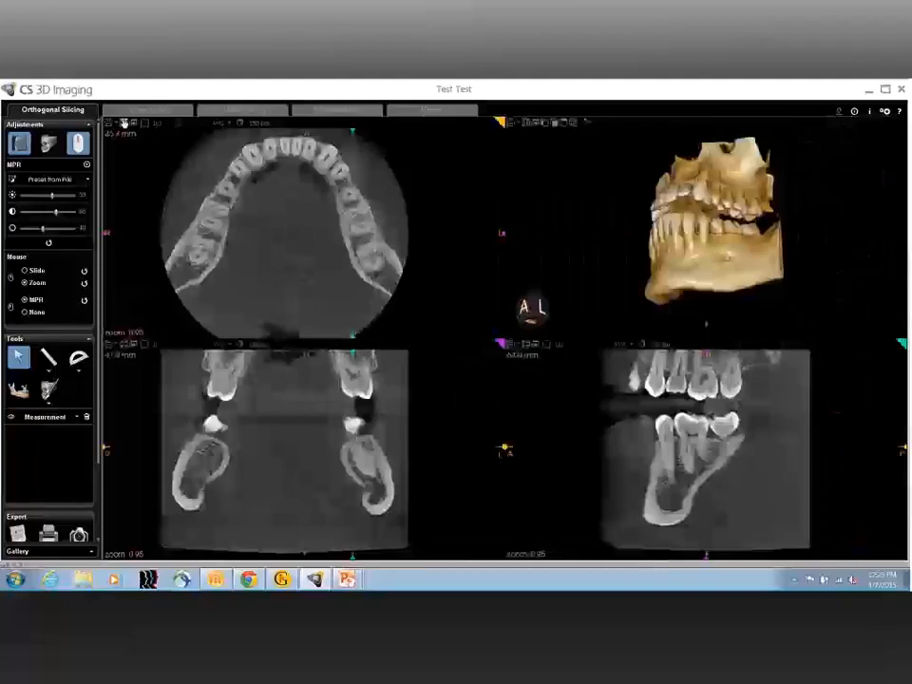
{"action": "left_click_drag", "start_coordinate": [643, 246], "coordinate": [777, 275]}
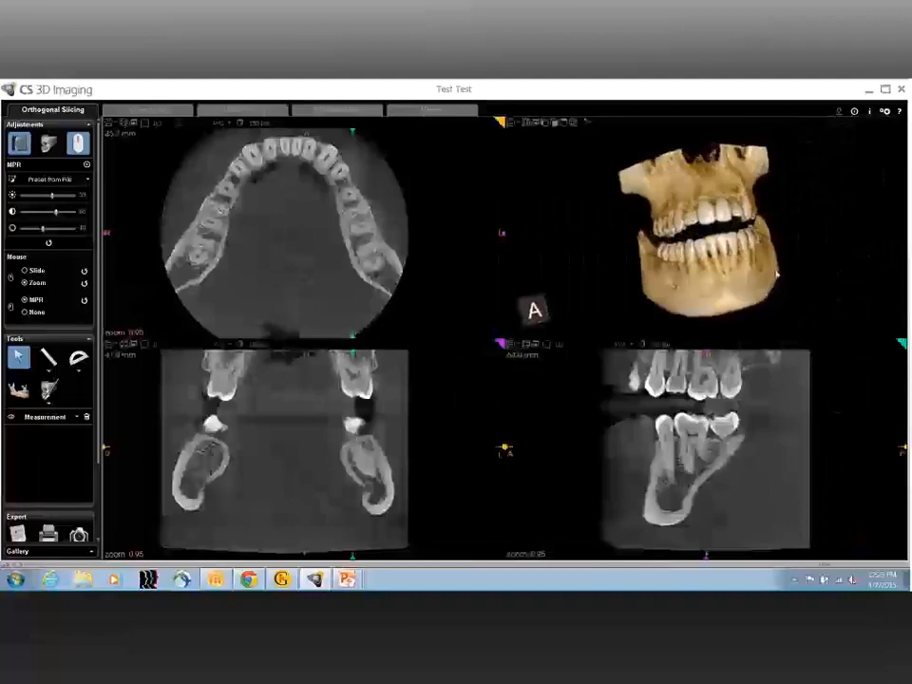
{"action": "left_click_drag", "start_coordinate": [780, 261], "coordinate": [784, 284]}
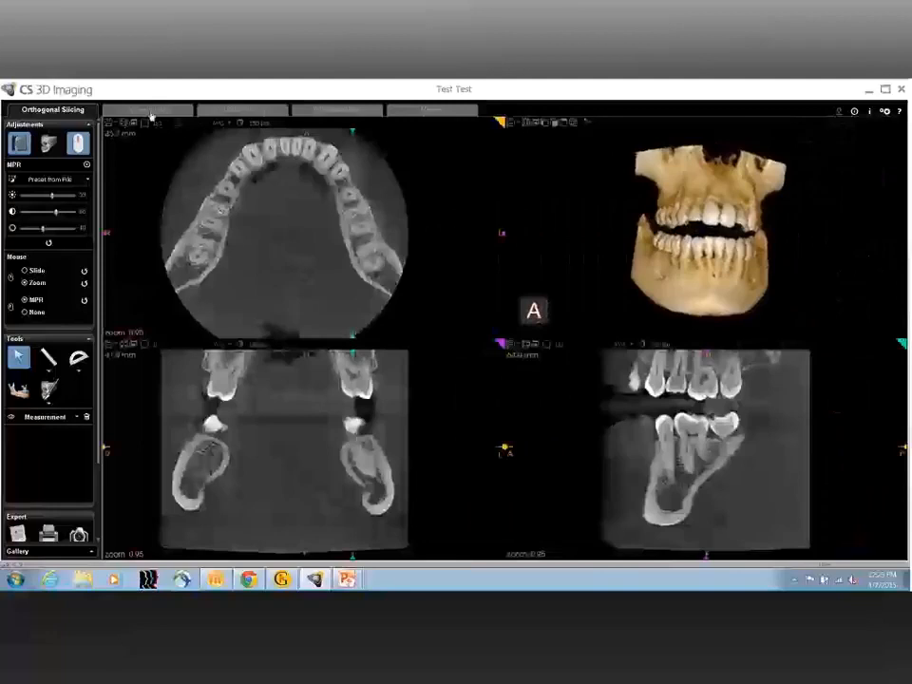
{"action": "left_click", "coordinate": [527, 125]}
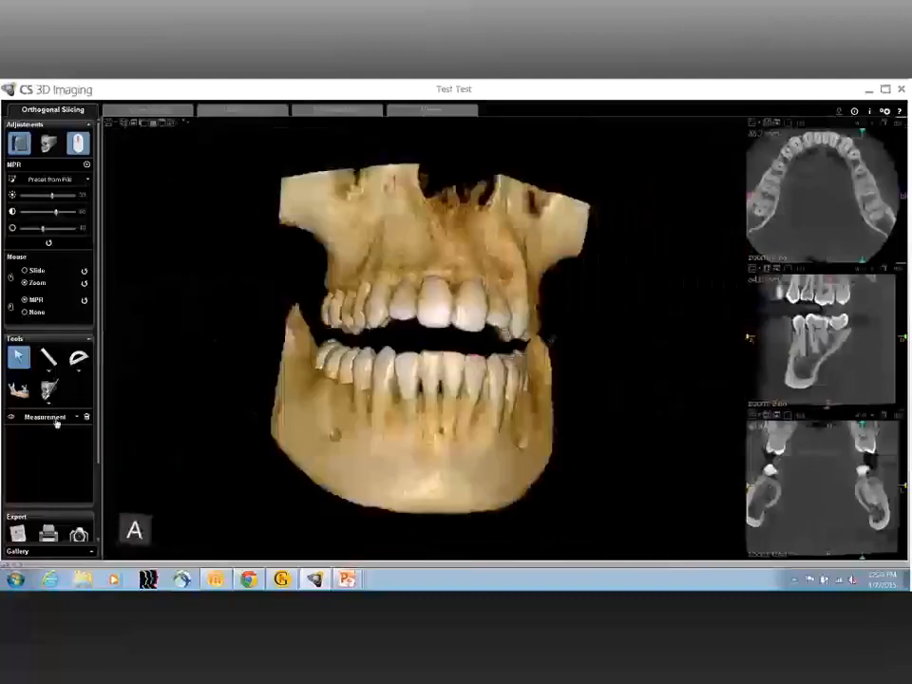
Step: List the Nerve Canal objects and show the traced canal on the 3D model, viewing it from behind and from the patient's left
{"action": "left_click", "coordinate": [57, 422]}
{"action": "left_click", "coordinate": [47, 435]}
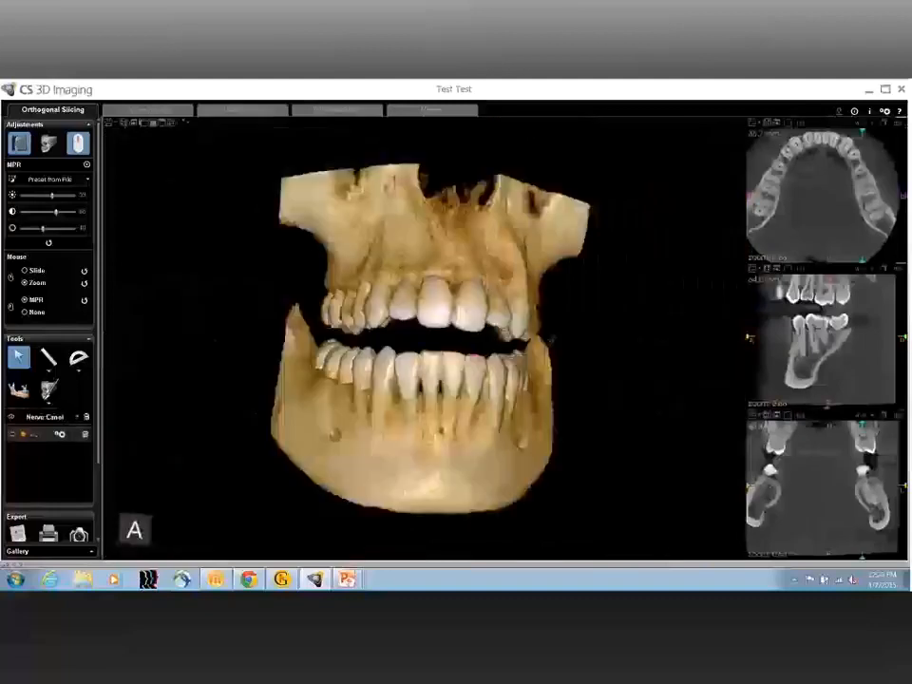
{"action": "left_click_drag", "start_coordinate": [369, 349], "coordinate": [2, 464]}
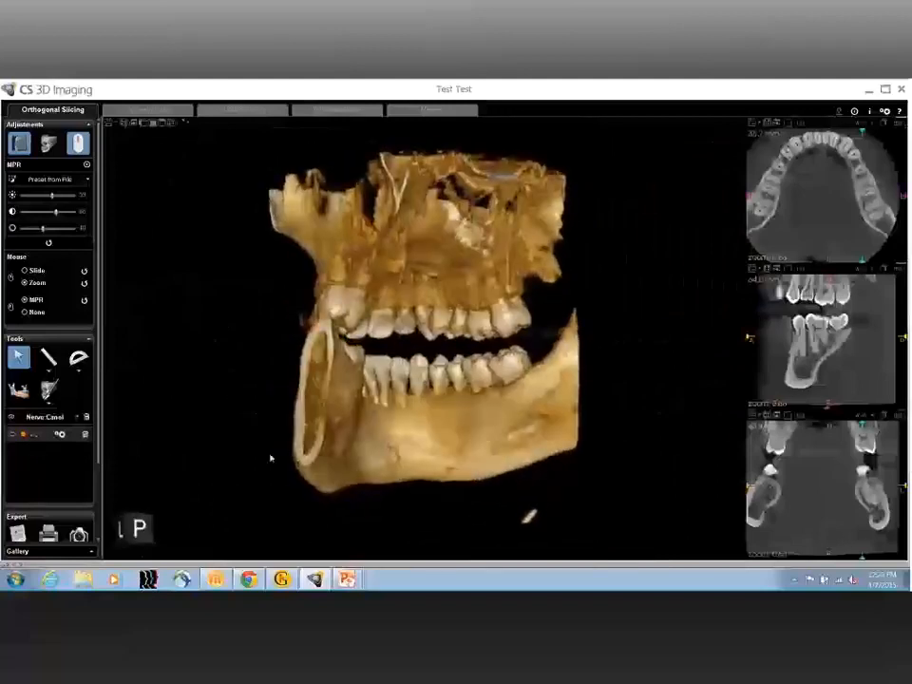
{"action": "left_click_drag", "start_coordinate": [271, 458], "coordinate": [63, 439]}
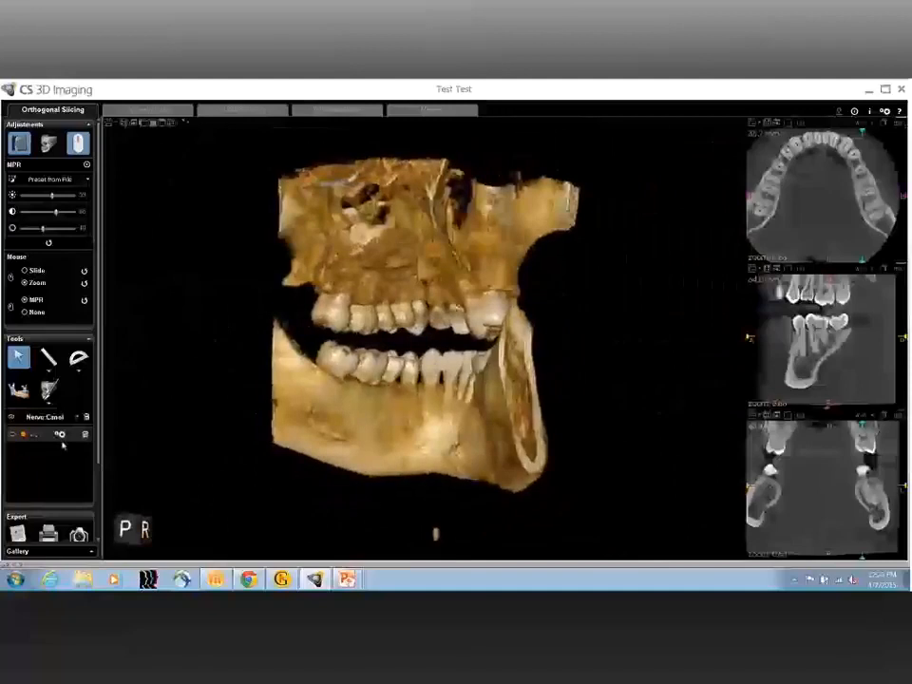
{"action": "left_click", "coordinate": [12, 437]}
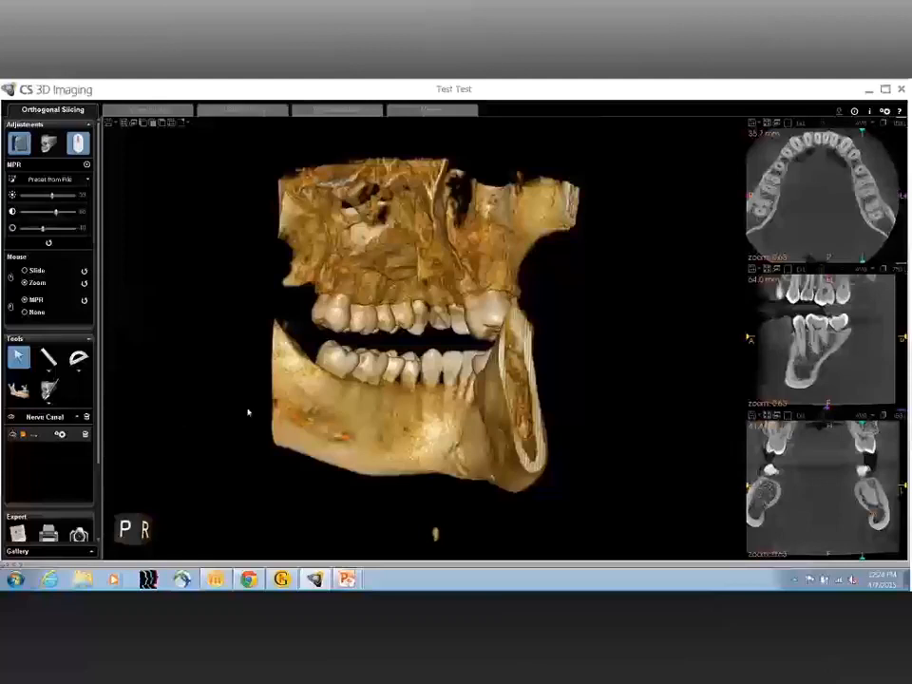
{"action": "left_click_drag", "start_coordinate": [313, 413], "coordinate": [857, 414]}
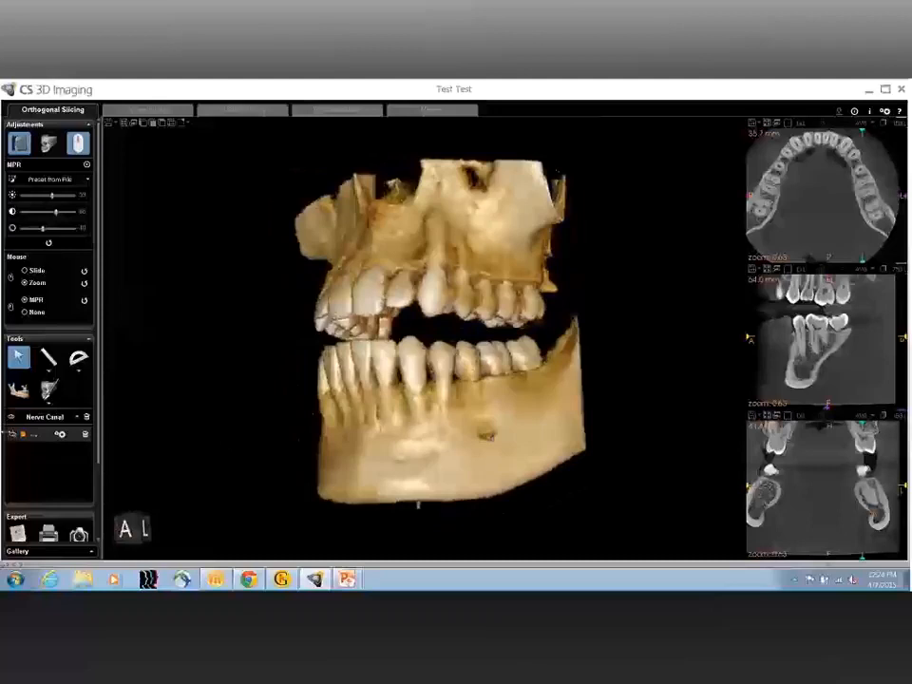
{"action": "left_click", "coordinate": [12, 435]}
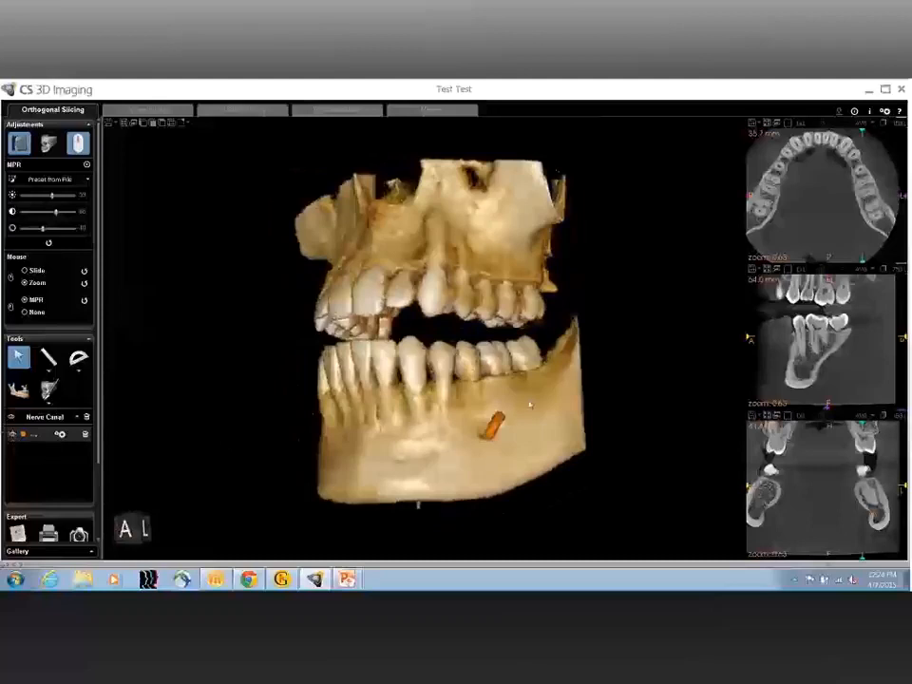
Step: In Curved Slicing, hide the Maxilla region and rotate the enlarged mandible model to view its inner side from behind and below
{"action": "left_click", "coordinate": [171, 112]}
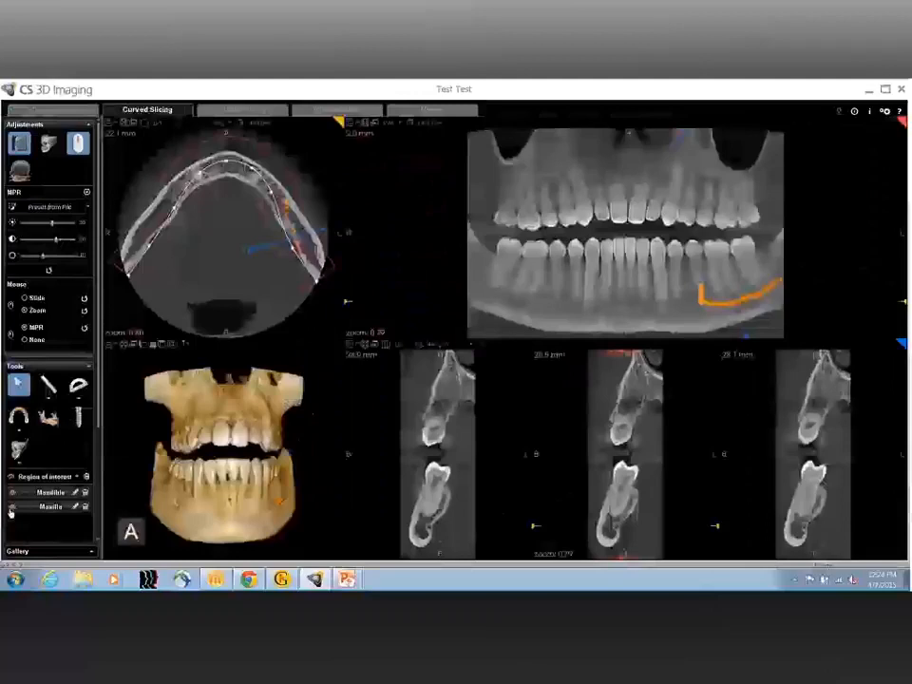
{"action": "left_click", "coordinate": [12, 507]}
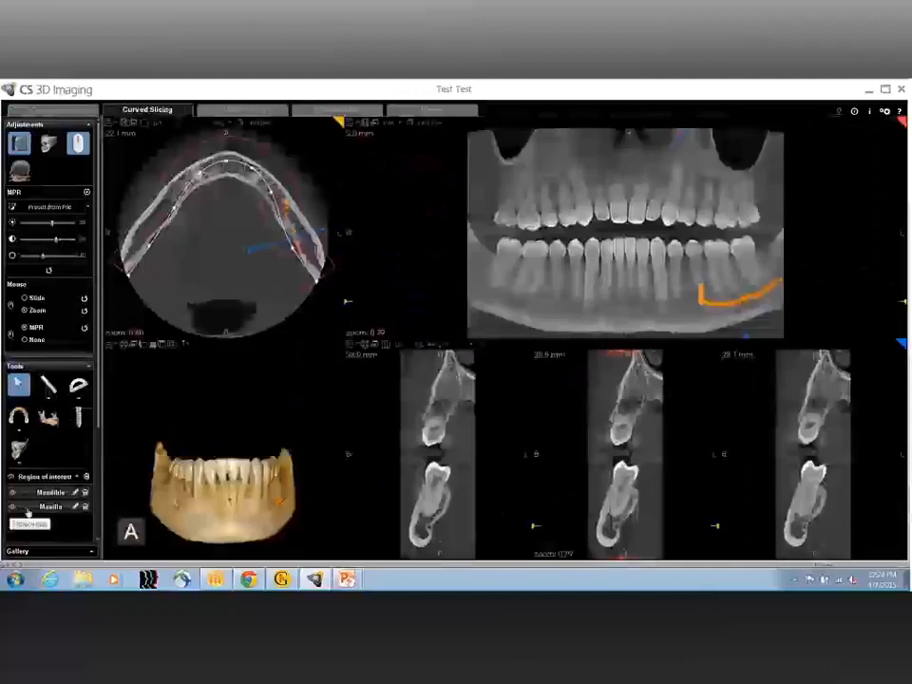
{"action": "left_click", "coordinate": [124, 346]}
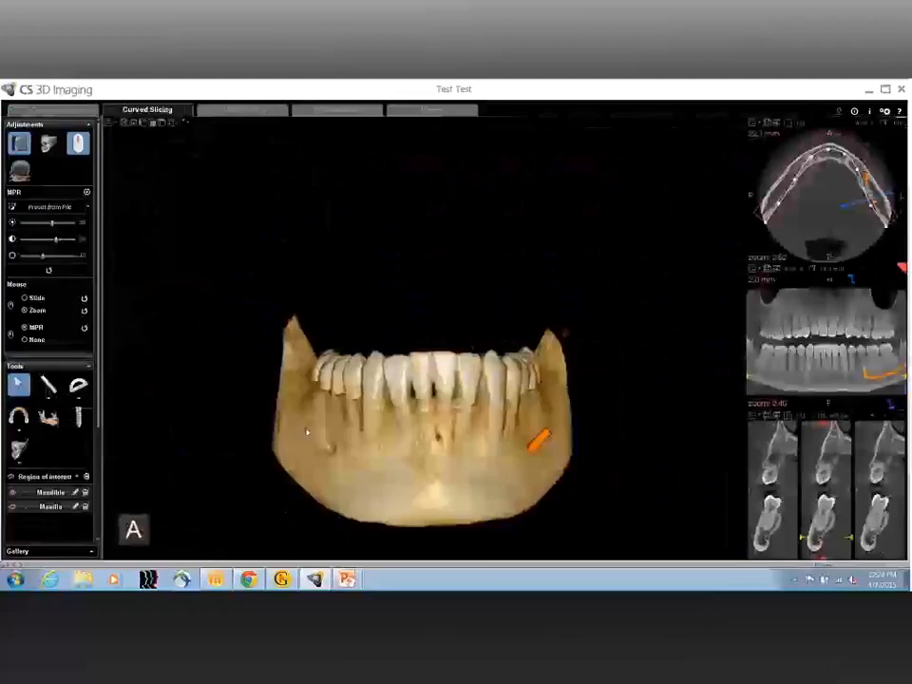
{"action": "left_click_drag", "start_coordinate": [306, 432], "coordinate": [903, 411]}
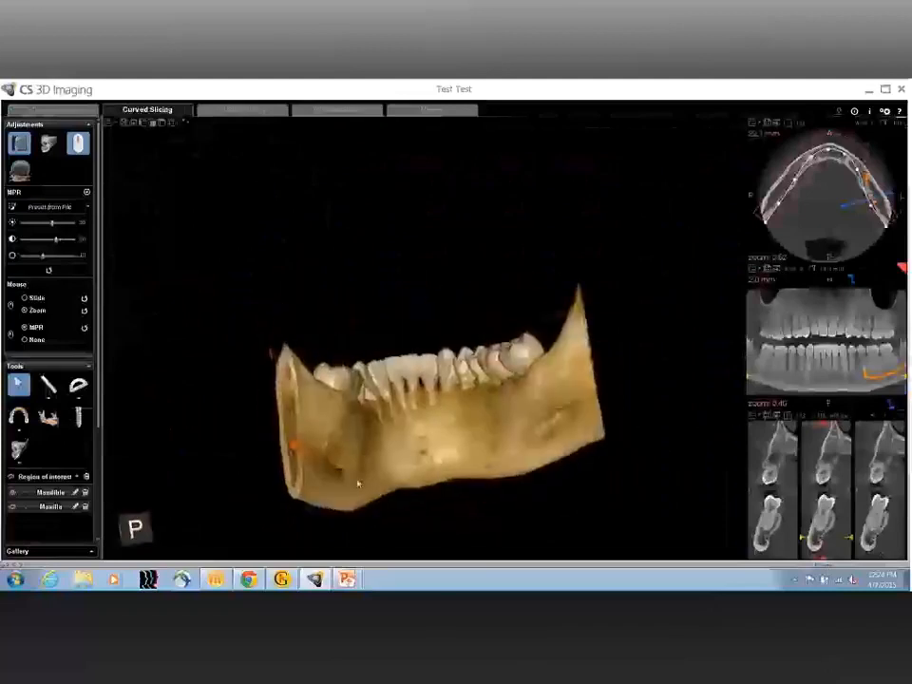
{"action": "left_click_drag", "start_coordinate": [358, 484], "coordinate": [358, 391]}
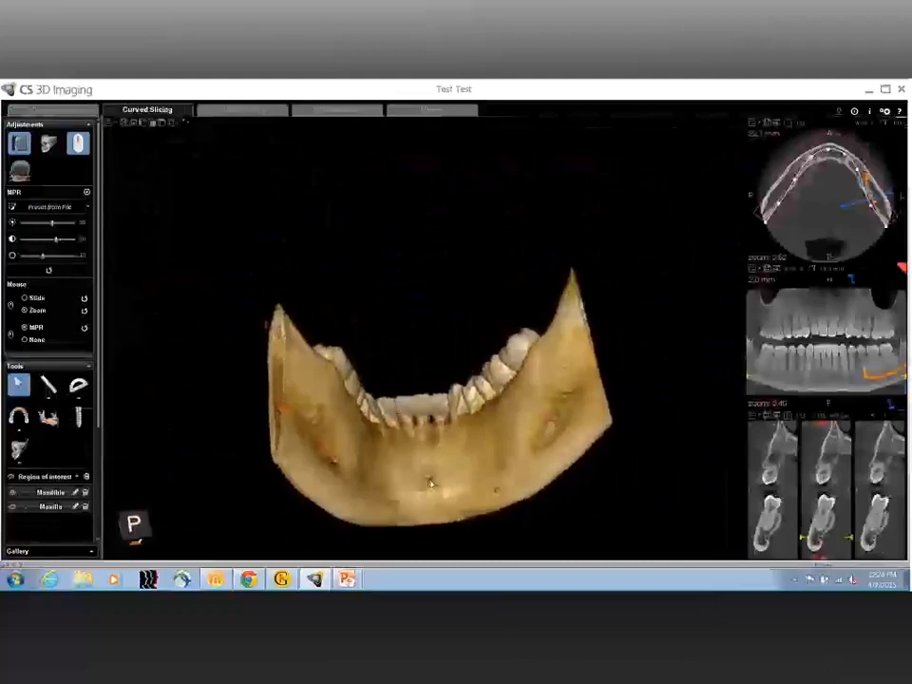
{"action": "mouse_move", "coordinate": [430, 483]}
{"action": "left_mouse_down"}
{"action": "mouse_move", "coordinate": [432, 521]}
{"action": "mouse_move", "coordinate": [430, 439]}
{"action": "mouse_move", "coordinate": [431, 493]}
{"action": "left_mouse_up"}
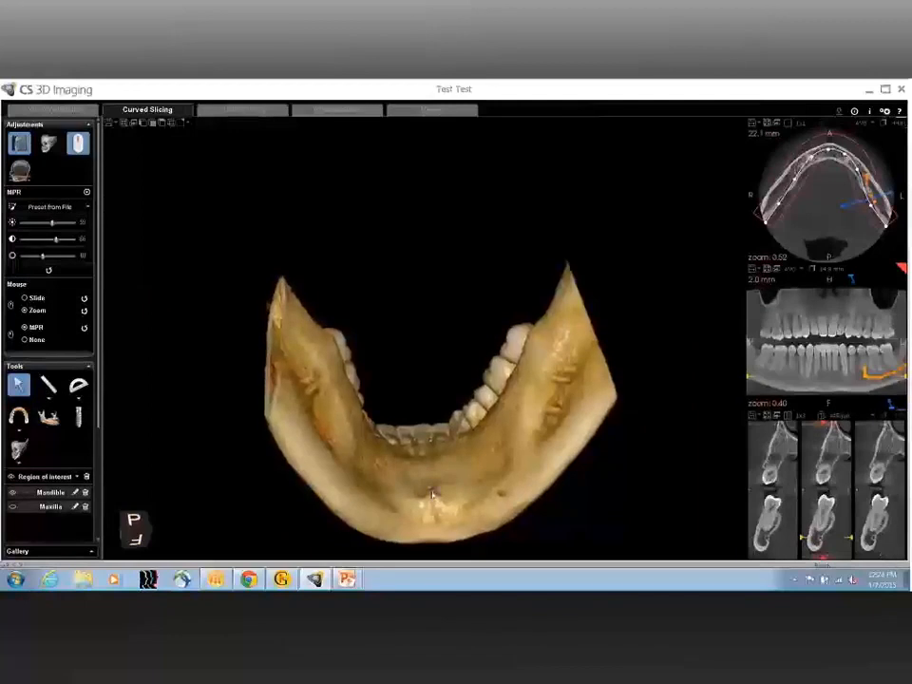
Step: Restore the multi-view layout and set the panoramic view's slice thickness to 750 µm
{"action": "left_click", "coordinate": [123, 124]}
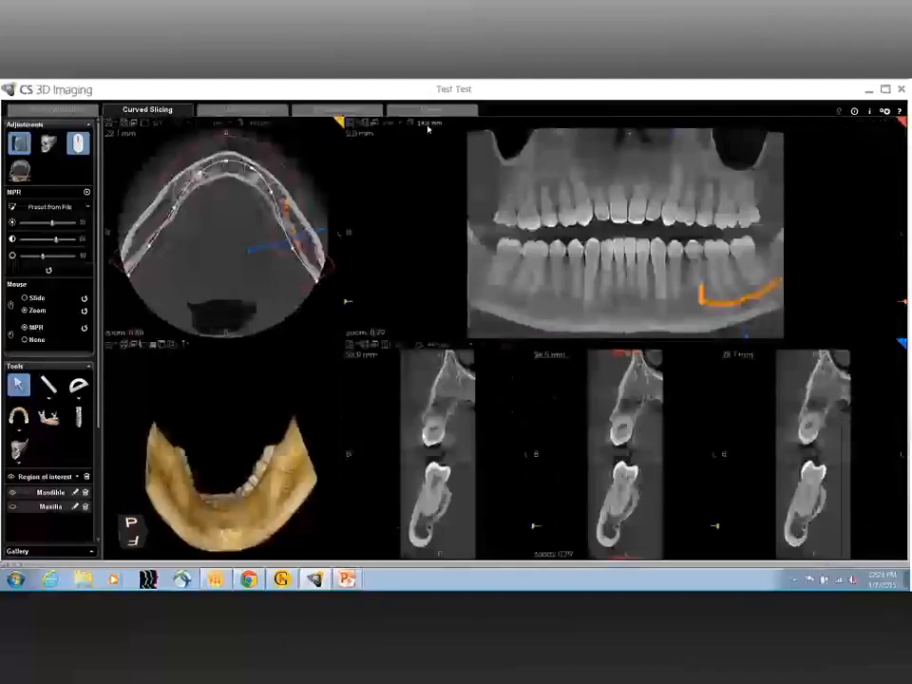
{"action": "left_click", "coordinate": [428, 127]}
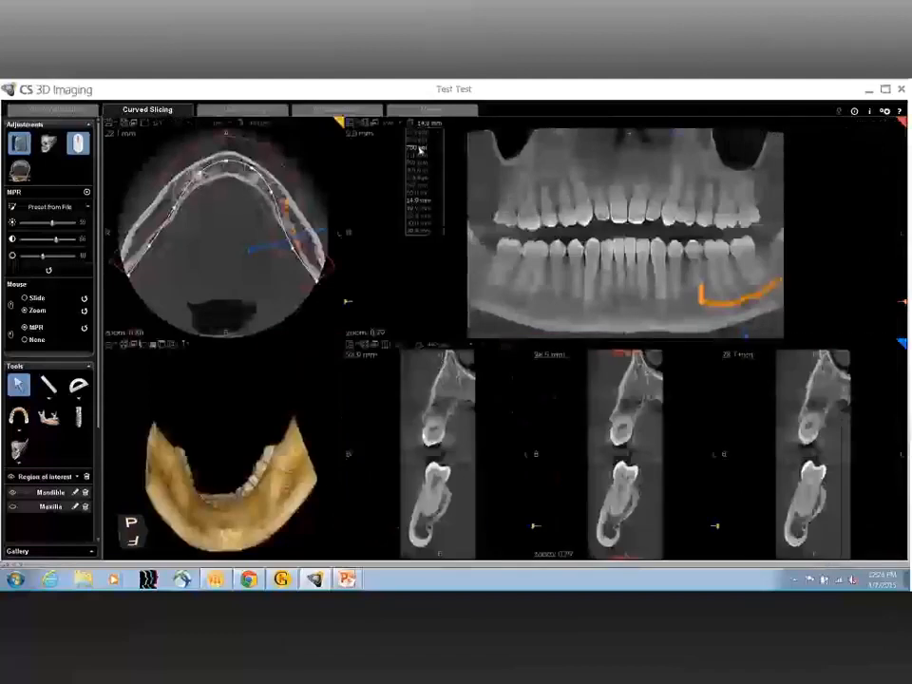
{"action": "left_click", "coordinate": [419, 150]}
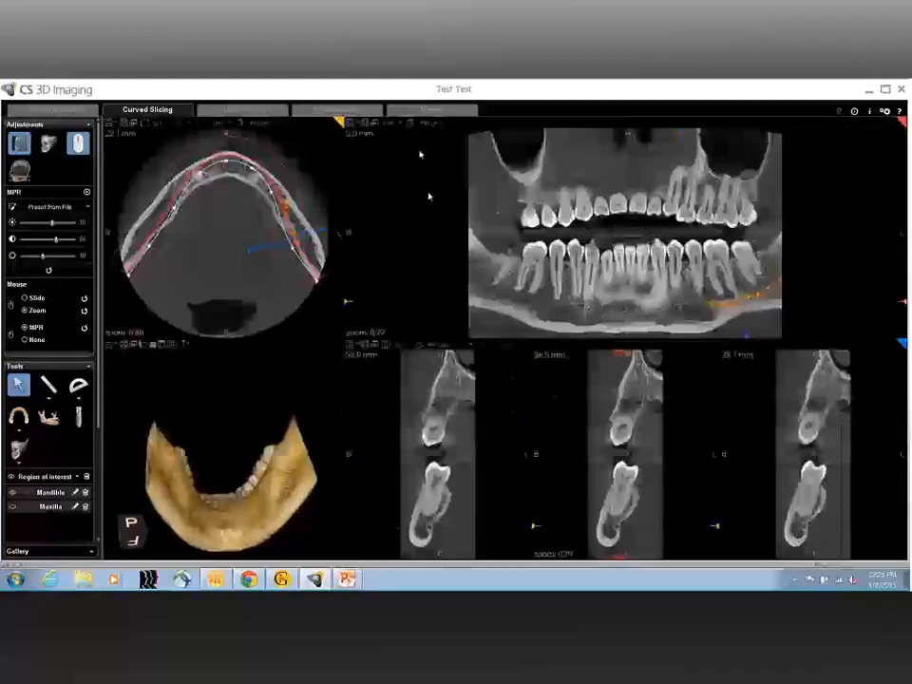
Step: List the Nerve Canal objects, keeping the traced canal hidden, and enlarge the cross-sectional slices
{"action": "left_click", "coordinate": [54, 475]}
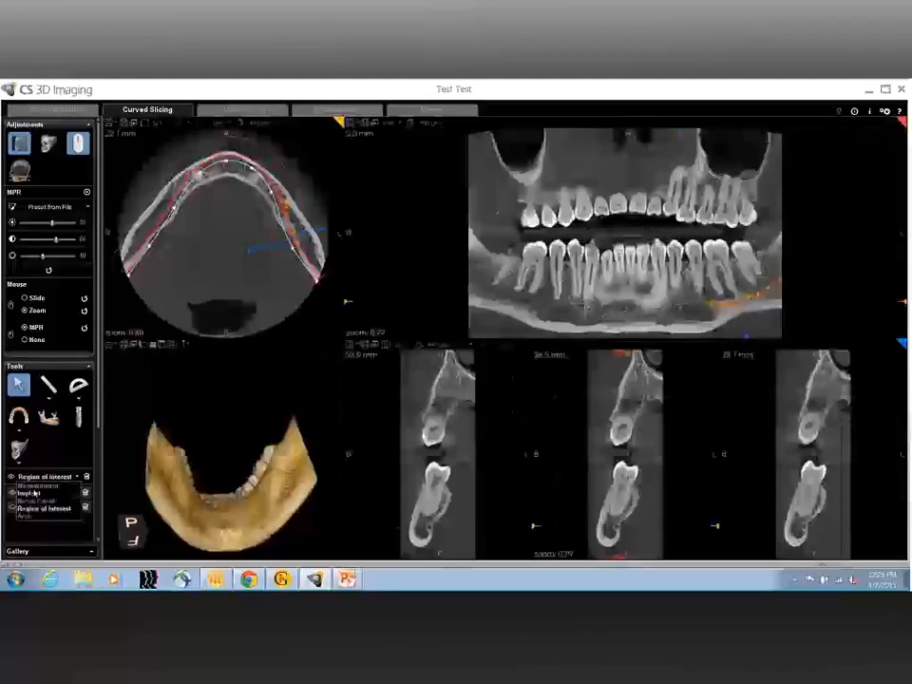
{"action": "left_click", "coordinate": [34, 500]}
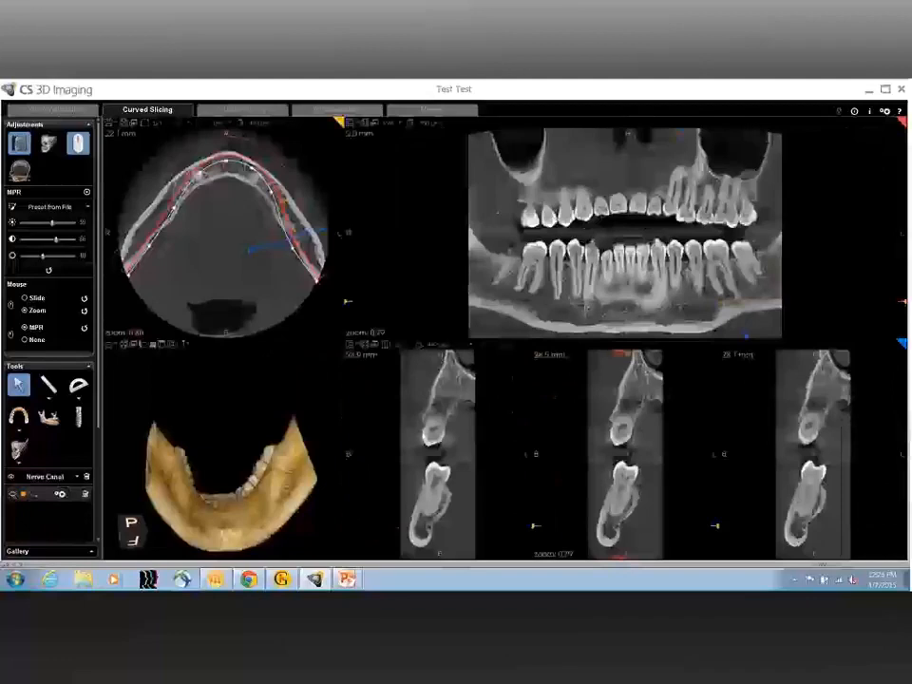
{"action": "left_click", "coordinate": [361, 345]}
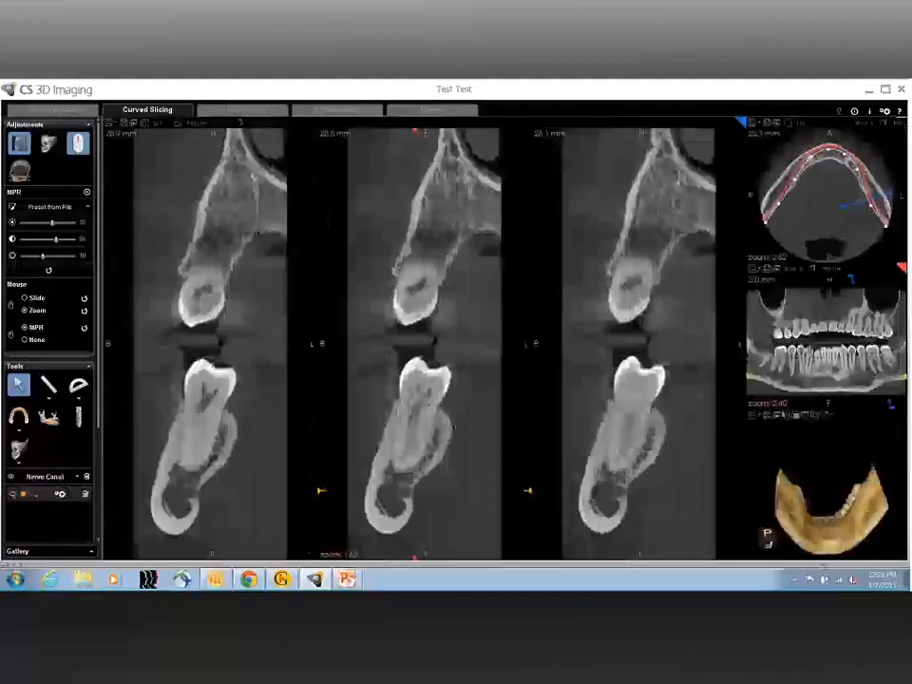
Step: Turn the 3D mandible to show its front-left side and step through the cross-sections of the patient's left molar region
{"action": "left_click", "coordinate": [798, 417]}
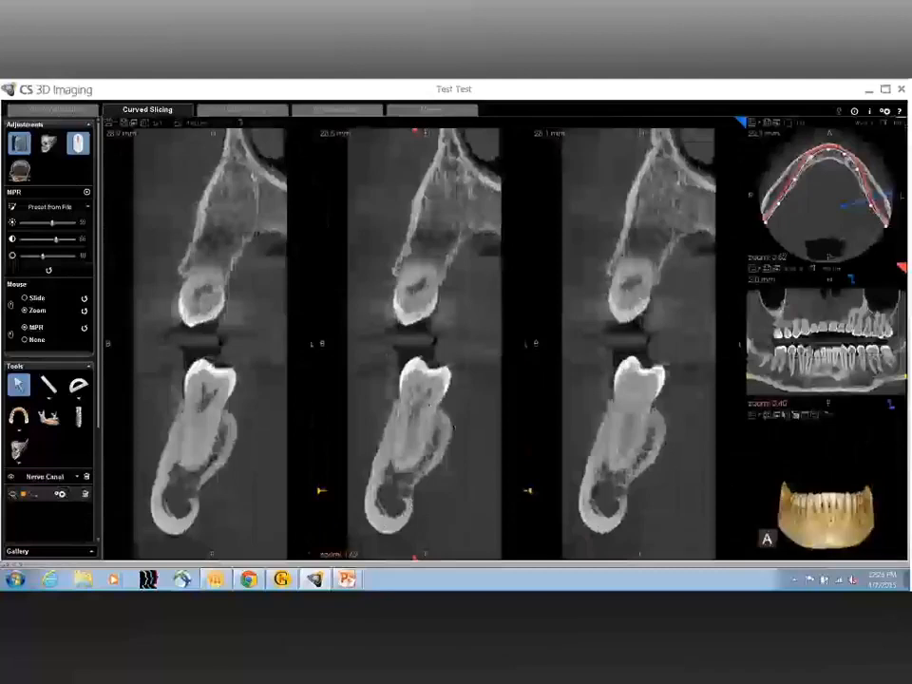
{"action": "left_click_drag", "start_coordinate": [832, 518], "coordinate": [822, 464]}
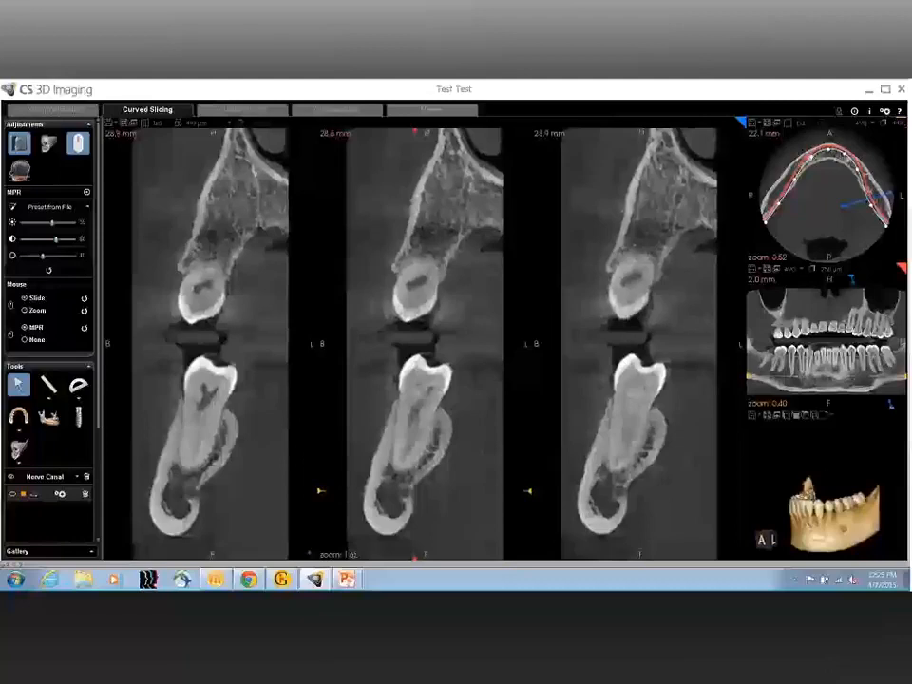
{"action": "scroll", "coordinate": [425, 344], "scroll_direction": "down", "scroll_amount": 3}
{"action": "scroll", "coordinate": [425, 344], "scroll_direction": "down", "scroll_amount": 2}
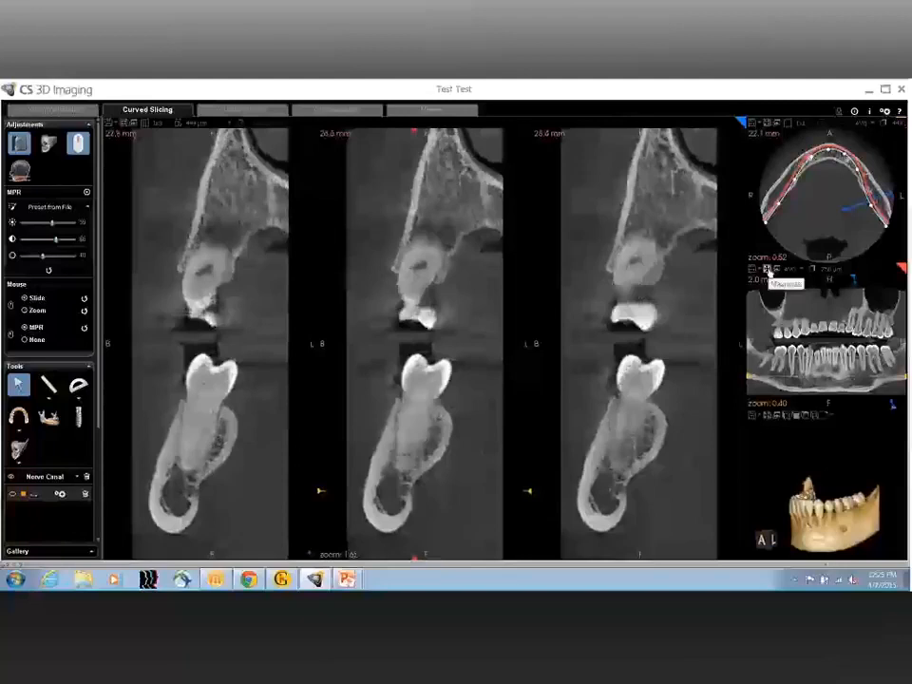
Step: Reposition the slices on the lower left premolar root in the enlarged panoramic view and step through the enlarged cross-sections there
{"action": "left_click", "coordinate": [770, 272]}
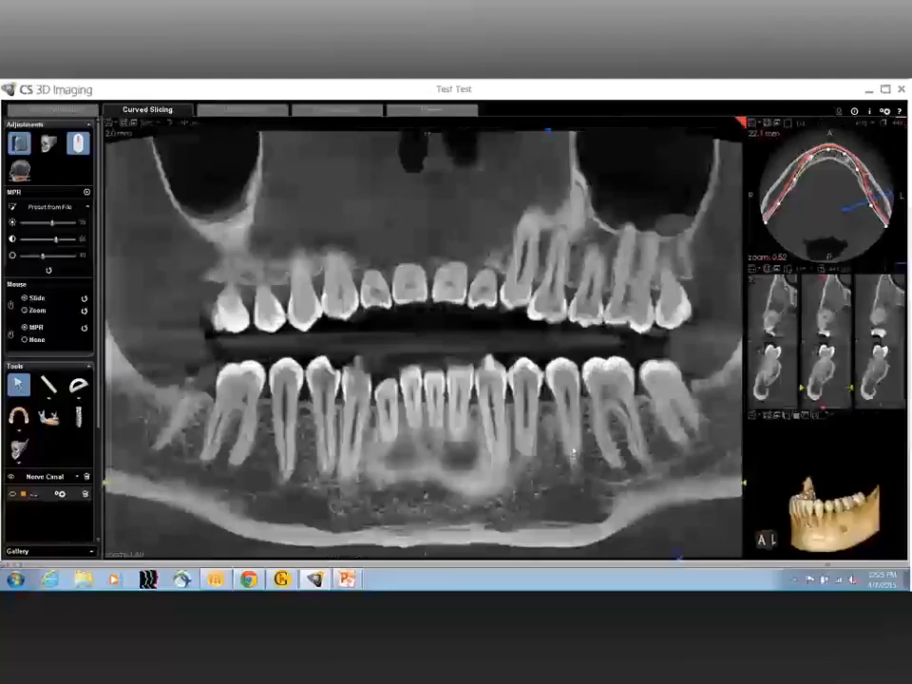
{"action": "double_click", "coordinate": [574, 450]}
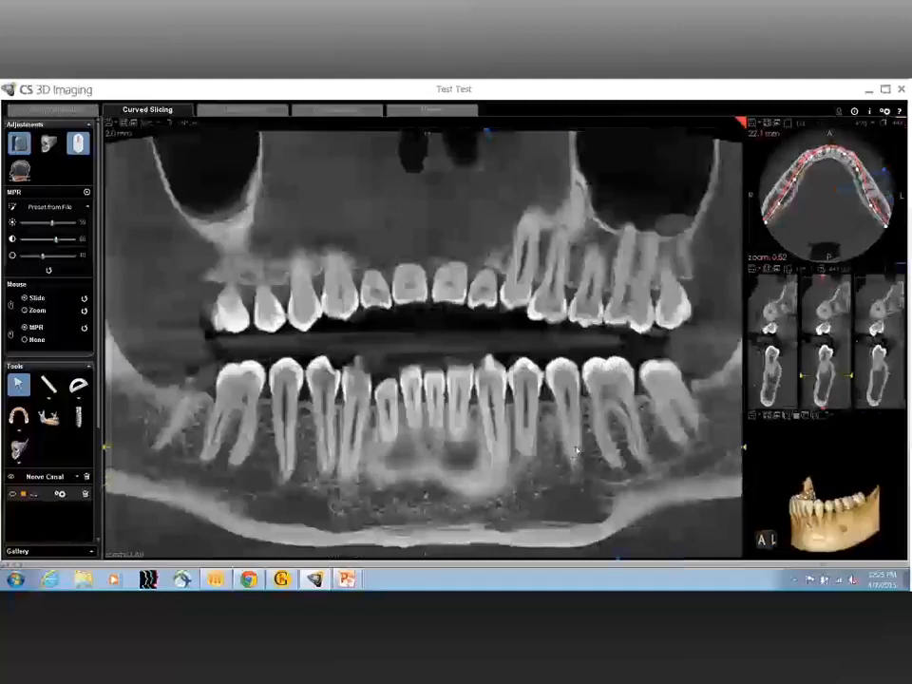
{"action": "left_click", "coordinate": [767, 271]}
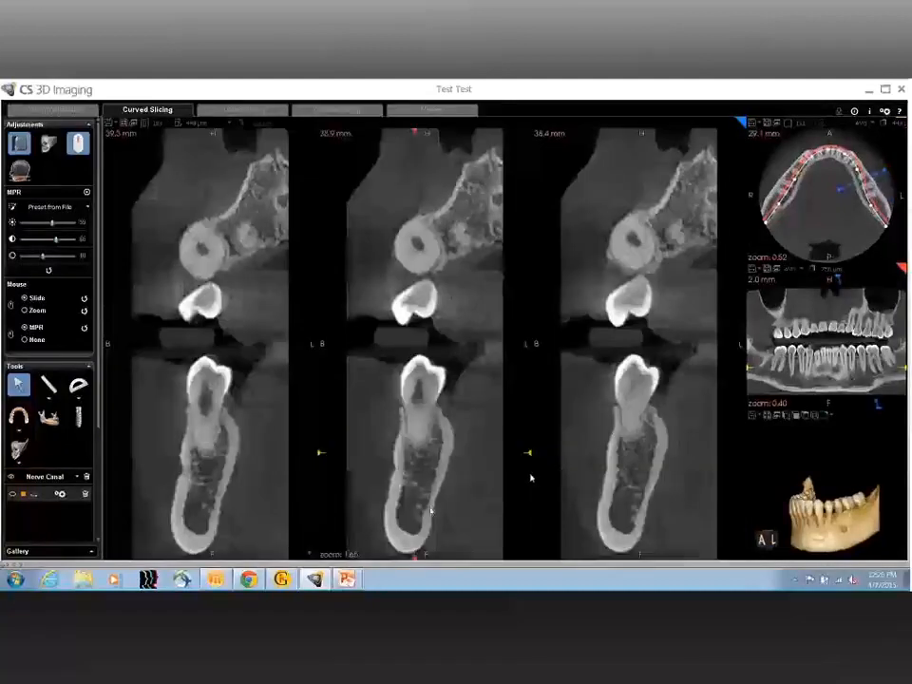
{"action": "scroll", "coordinate": [401, 509], "scroll_direction": "down", "scroll_amount": 3}
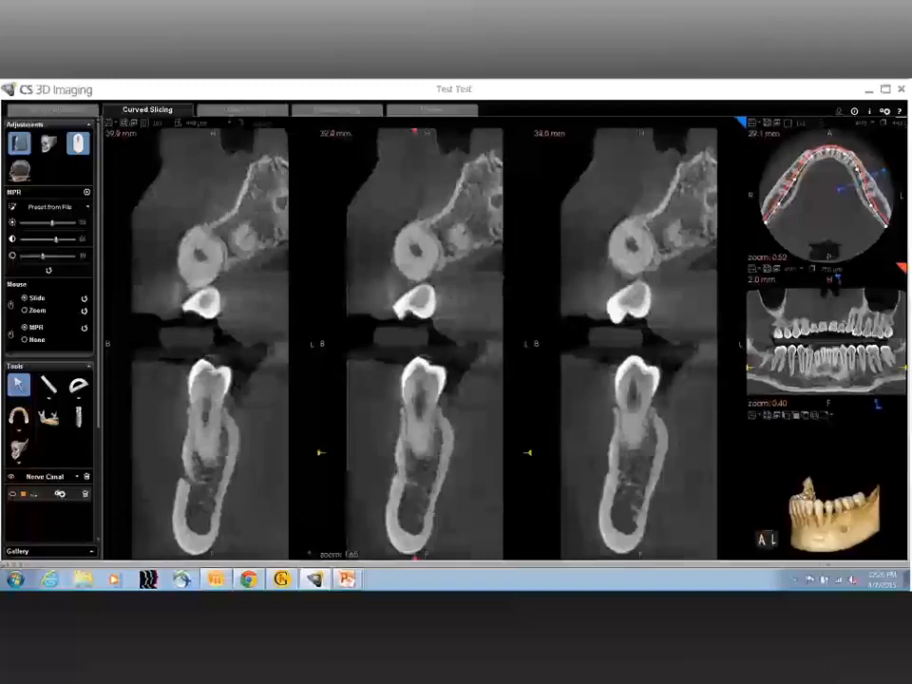
{"action": "scroll", "coordinate": [409, 502], "scroll_direction": "down", "scroll_amount": 5}
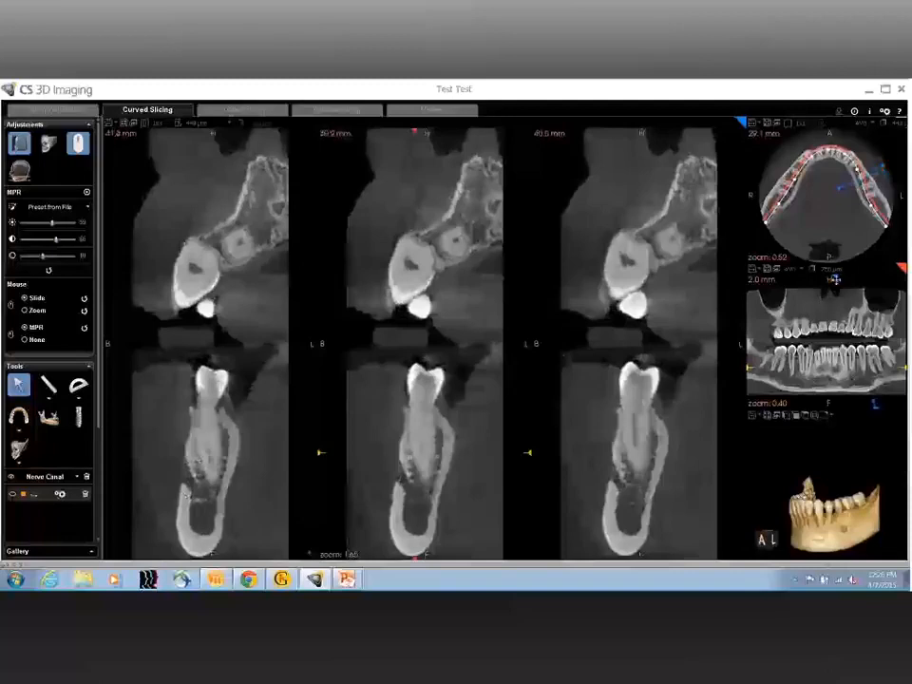
Step: Move the cross-sections back to the 34.4 mm slice and briefly show, then hide, the traced nerve canal
{"action": "mouse_move", "coordinate": [834, 279]}
{"action": "left_mouse_down"}
{"action": "mouse_move", "coordinate": [859, 276]}
{"action": "mouse_move", "coordinate": [849, 287]}
{"action": "left_mouse_up"}
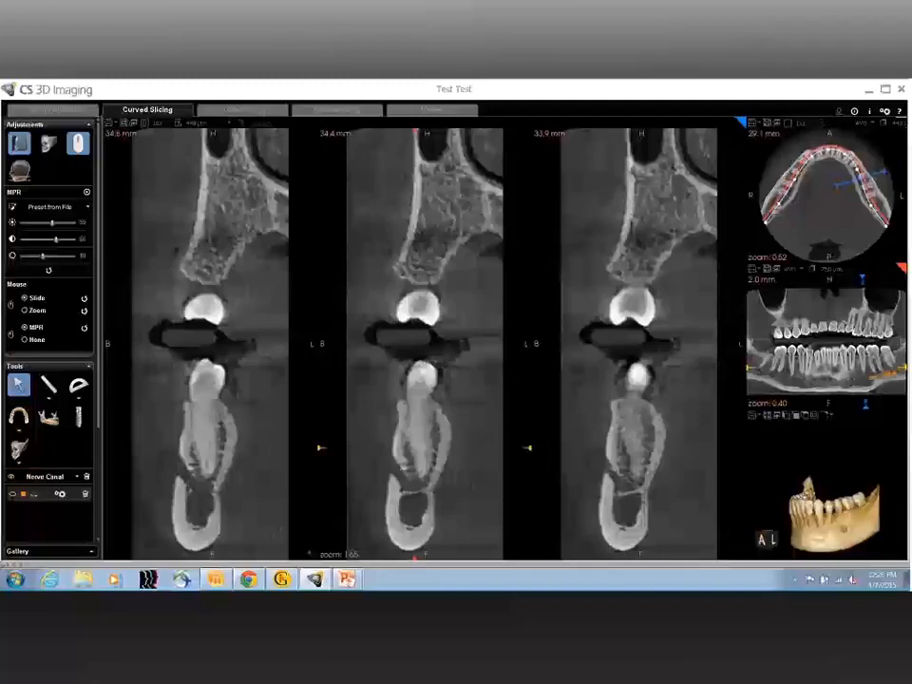
{"action": "left_click", "coordinate": [12, 494]}
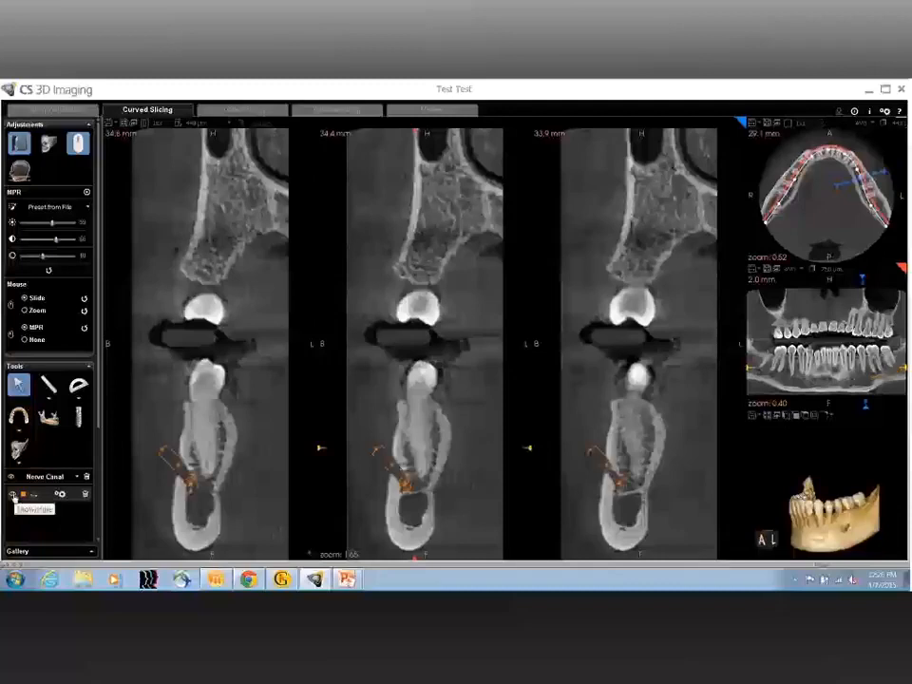
{"action": "left_click", "coordinate": [12, 494]}
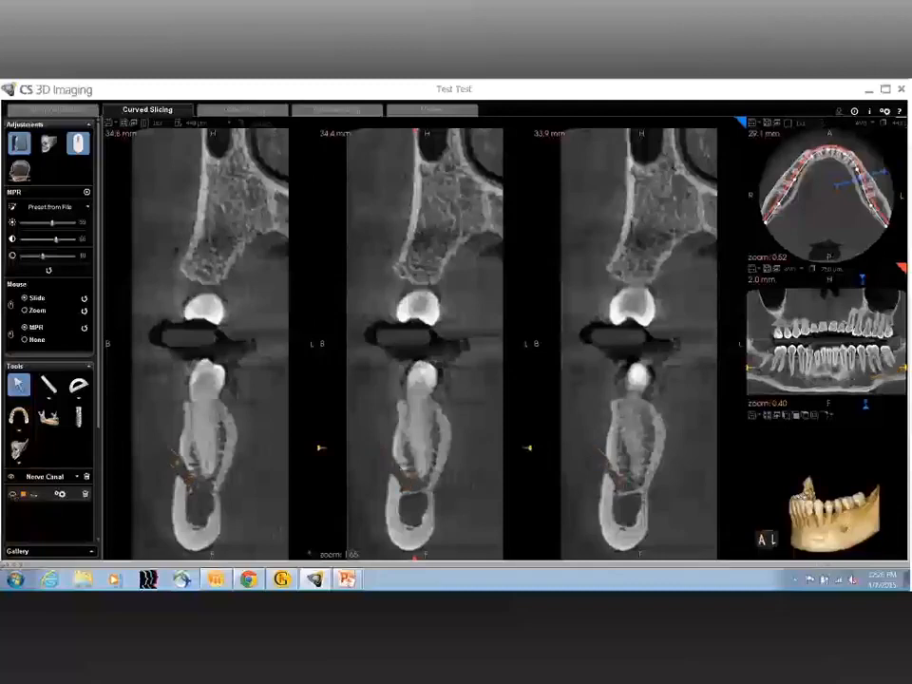
Step: Reposition the slices on the lower front midline in the panoramic view and step through the enlarged cross-sections of the incisors
{"action": "left_click", "coordinate": [767, 270]}
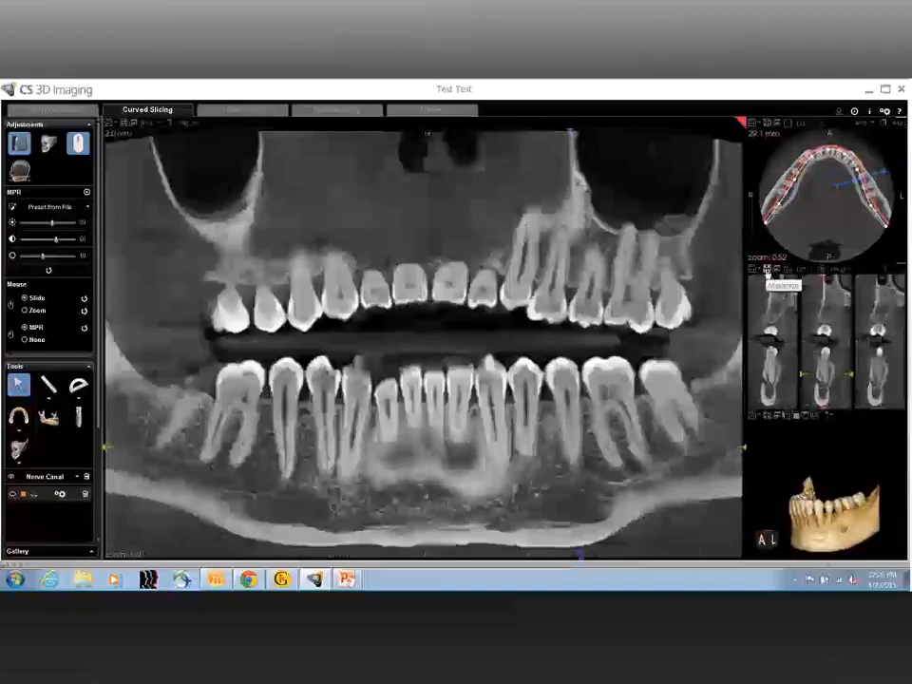
{"action": "left_click", "coordinate": [427, 454]}
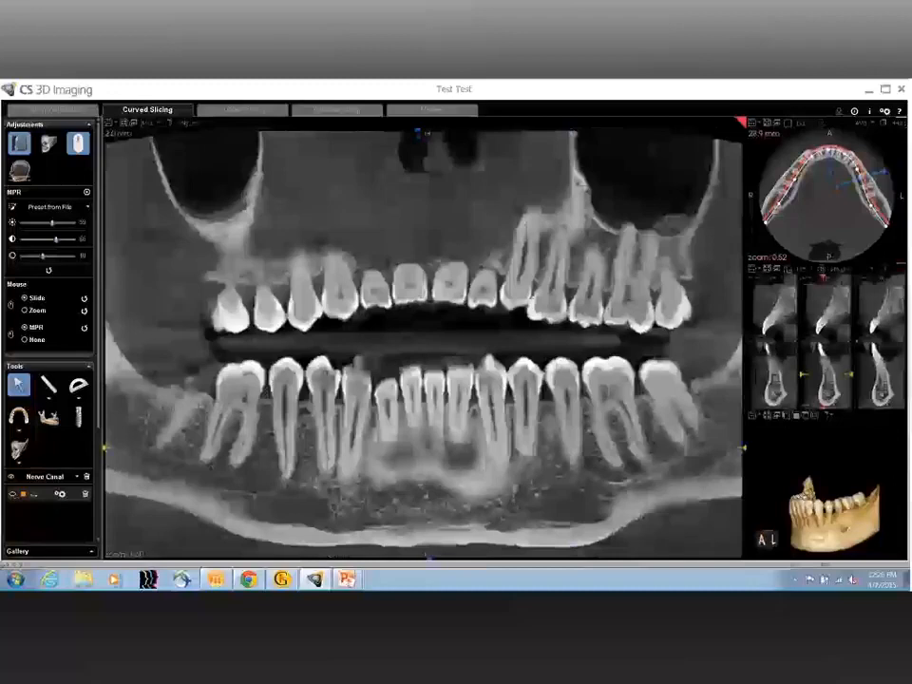
{"action": "left_click", "coordinate": [768, 271]}
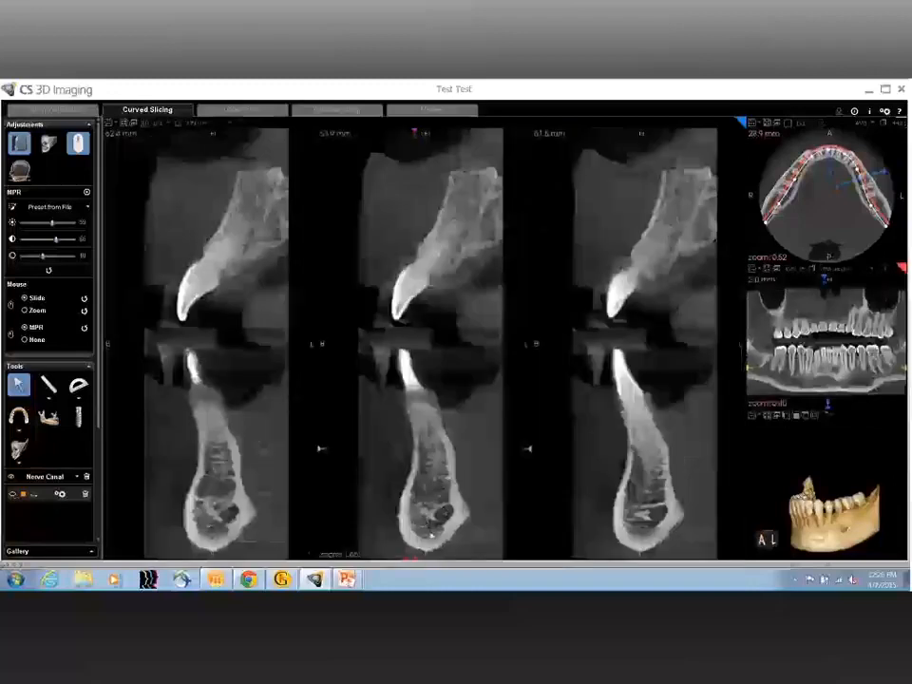
{"action": "scroll", "coordinate": [58, 517], "scroll_direction": "down", "scroll_amount": 6}
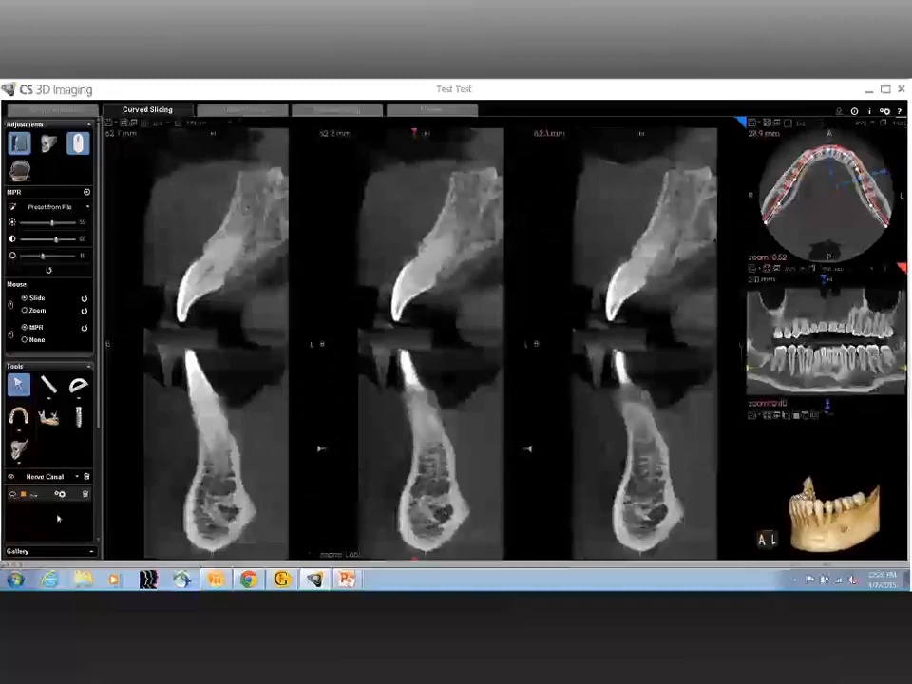
{"action": "scroll", "coordinate": [115, 518], "scroll_direction": "down", "scroll_amount": 3}
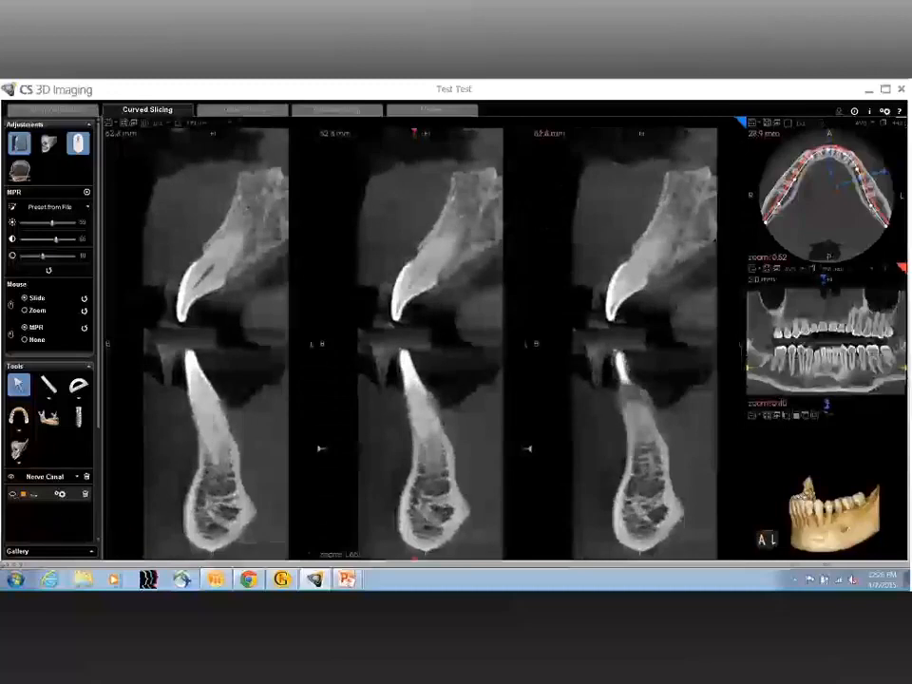
{"action": "scroll", "coordinate": [115, 518], "scroll_direction": "down", "scroll_amount": 5}
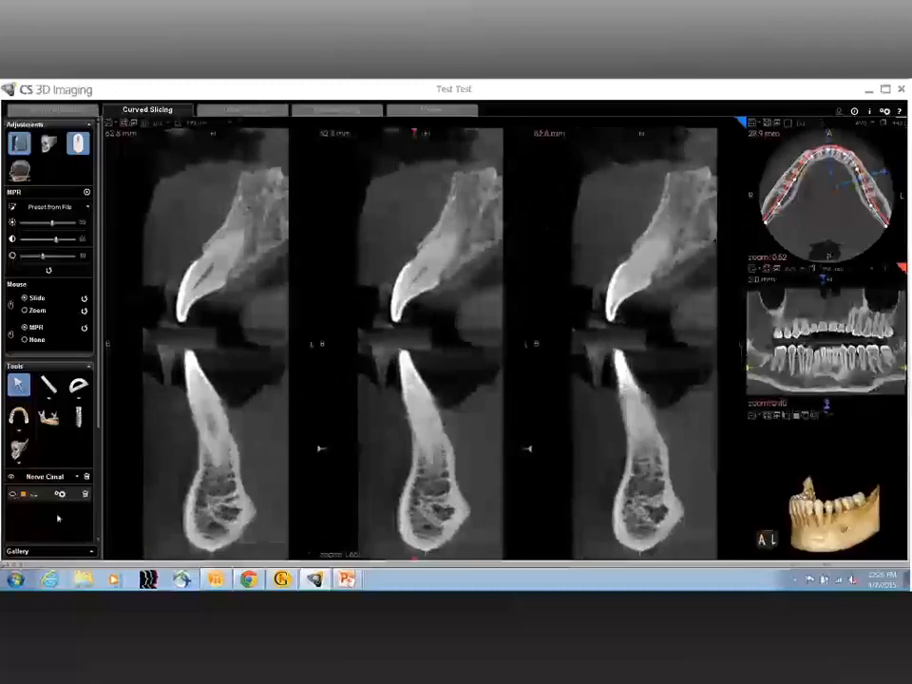
{"action": "scroll", "coordinate": [447, 495], "scroll_direction": "down", "scroll_amount": 2}
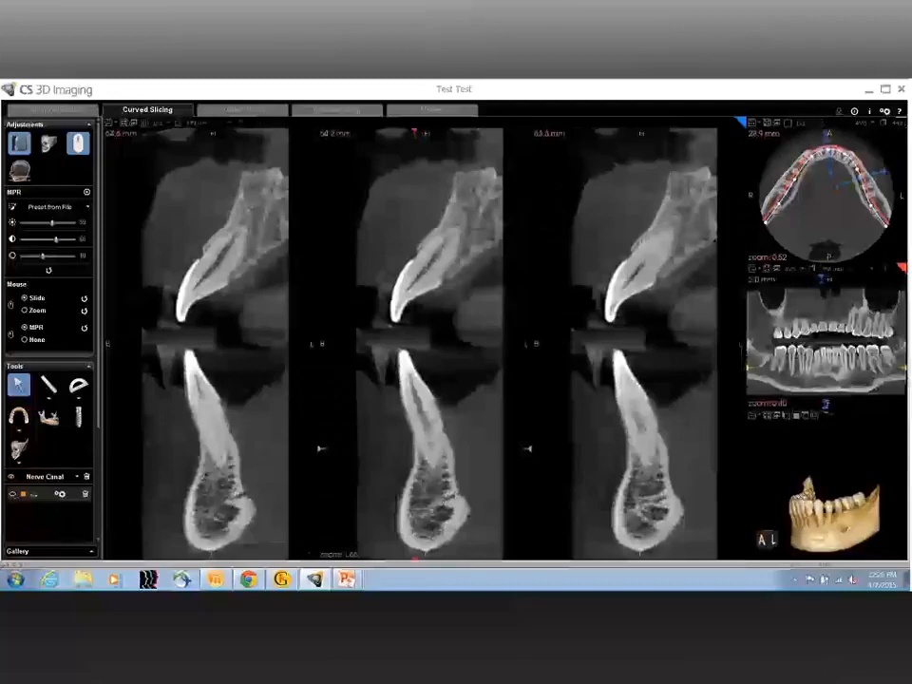
{"action": "scroll", "coordinate": [429, 342], "scroll_direction": "down", "scroll_amount": 2}
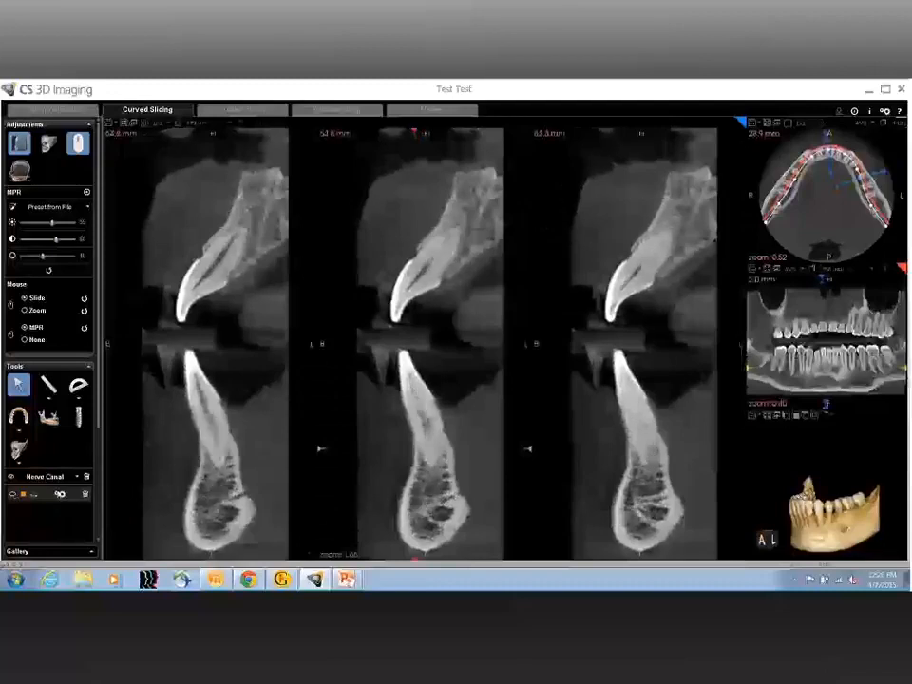
{"action": "scroll", "coordinate": [451, 510], "scroll_direction": "down", "scroll_amount": 2}
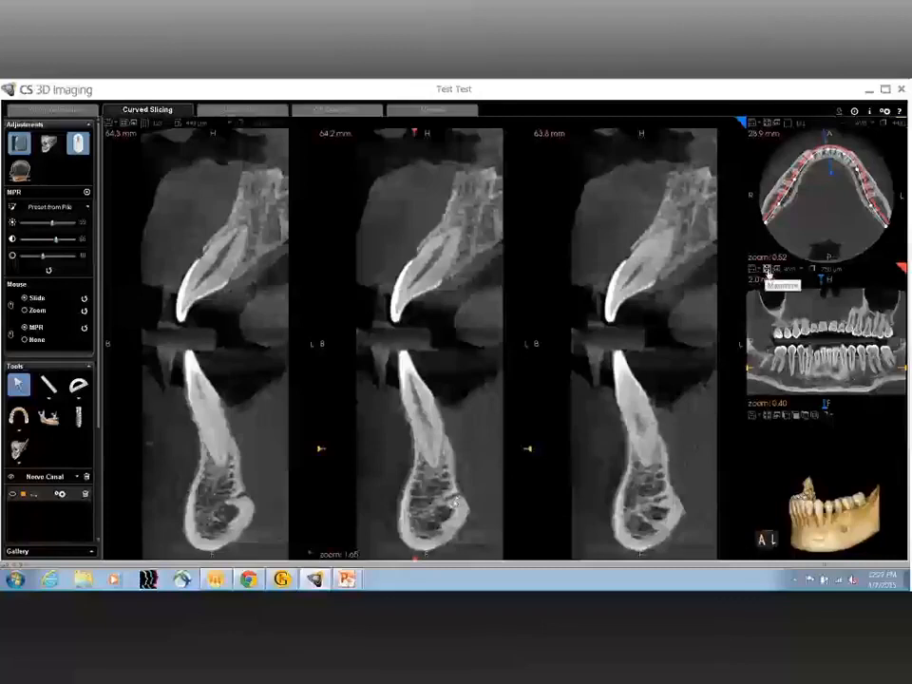
Step: Increase the panoramic view's slice thickness for a conventional full-thickness panoramic image and restore the multi-view layout
{"action": "left_click", "coordinate": [770, 274]}
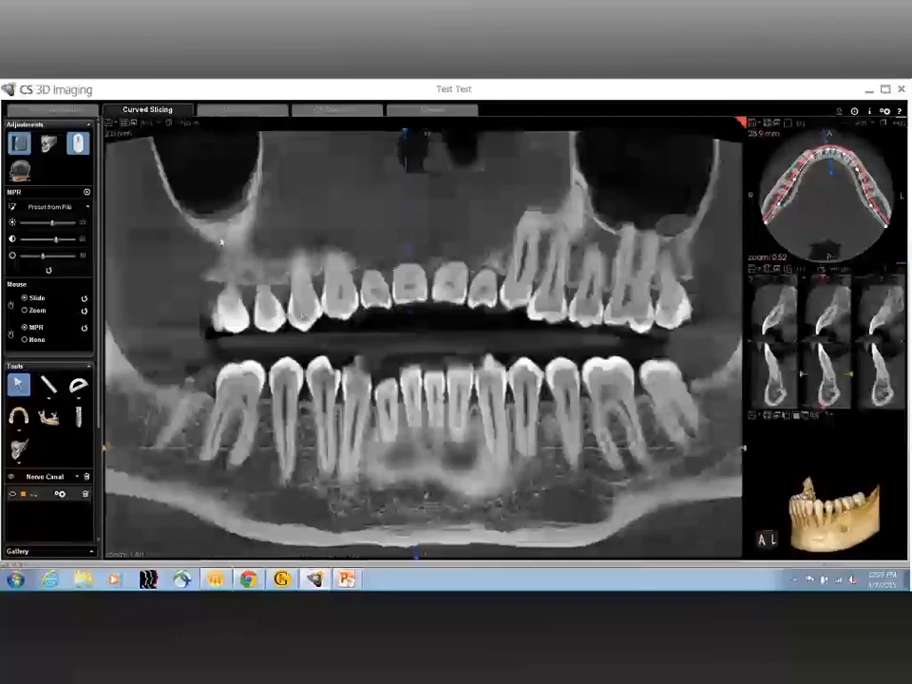
{"action": "left_click", "coordinate": [183, 124]}
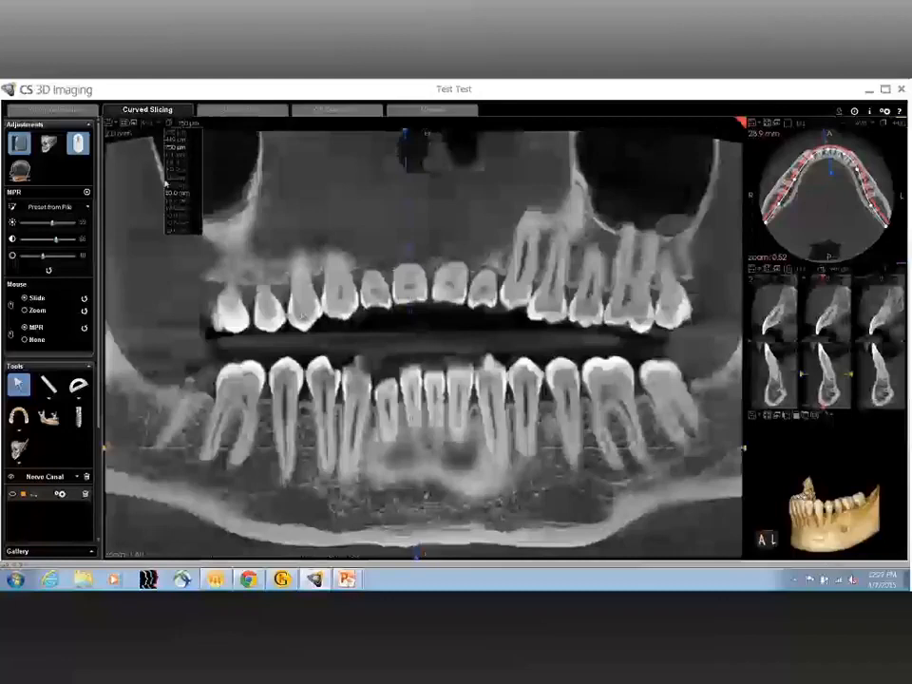
{"action": "left_click", "coordinate": [124, 126]}
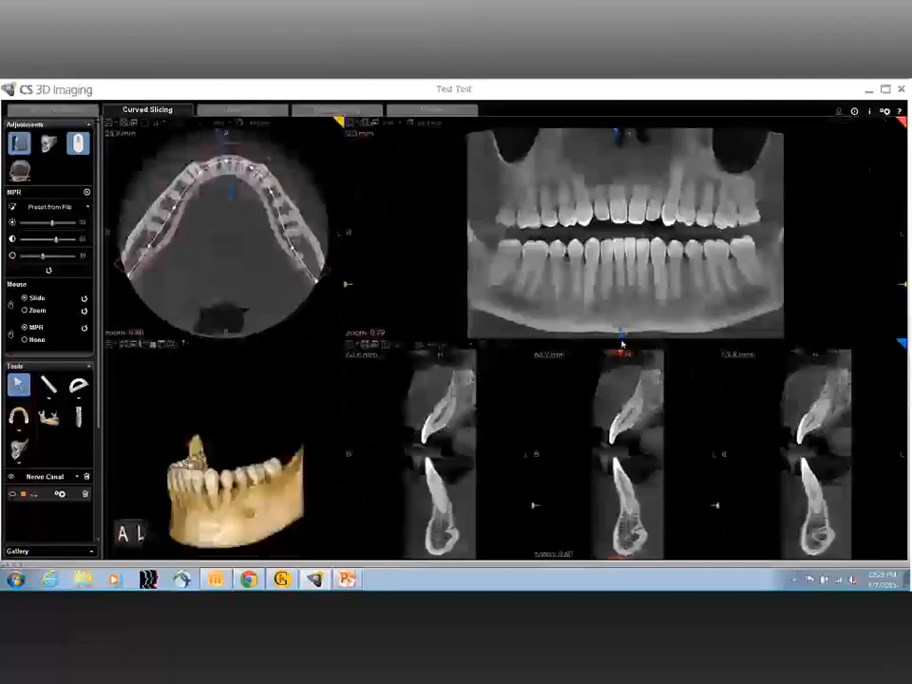
Step: Position and enlarge the cross-sections through the patient's right molar region, and turn the 3D mandible to show its front-right side
{"action": "double_click", "coordinate": [522, 271]}
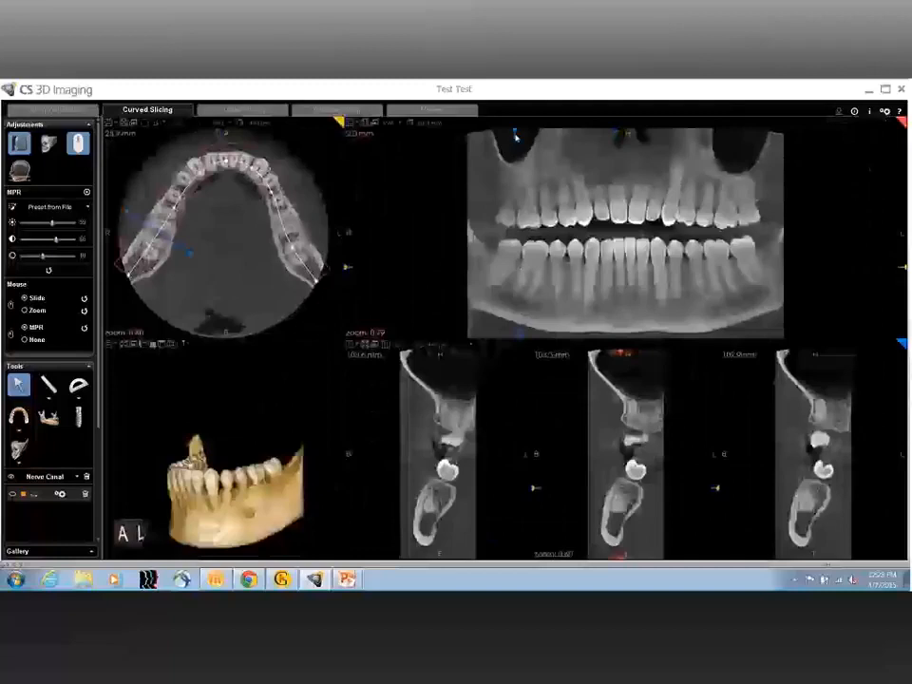
{"action": "left_click_drag", "start_coordinate": [515, 137], "coordinate": [551, 129]}
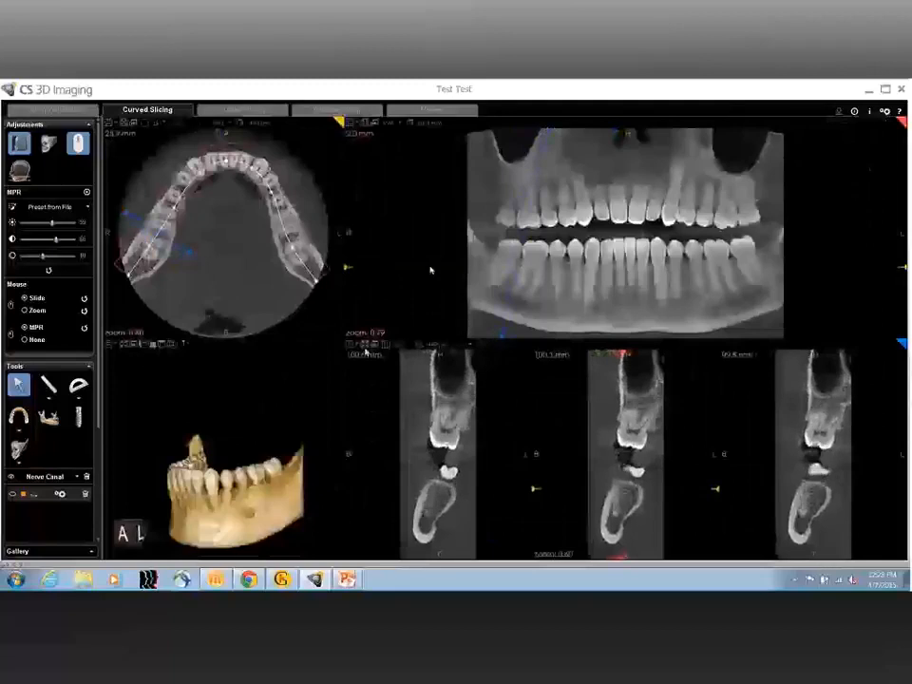
{"action": "left_click", "coordinate": [366, 345]}
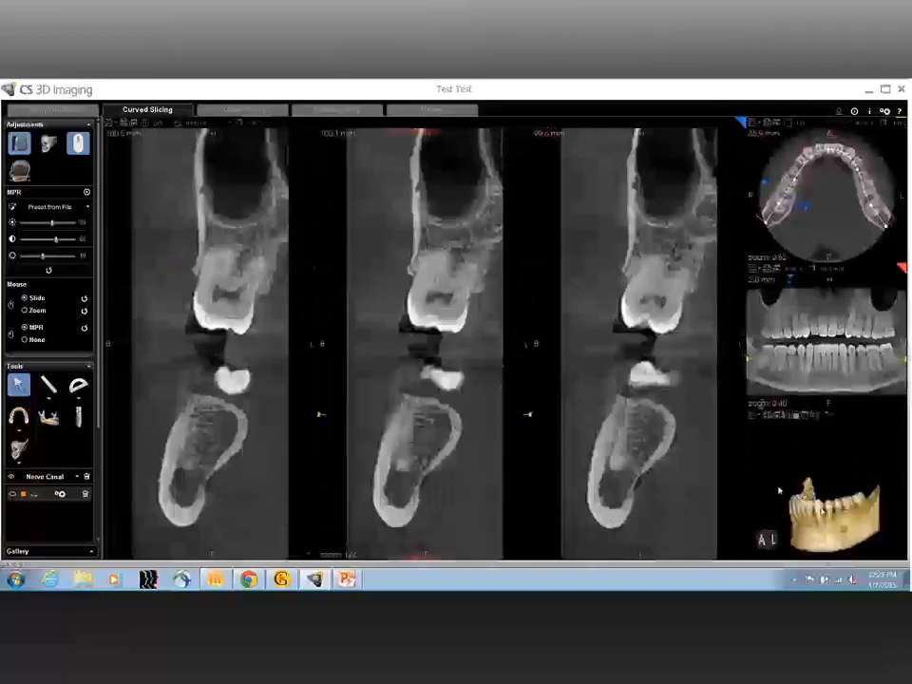
{"action": "middle_click_drag", "start_coordinate": [821, 512], "coordinate": [817, 466]}
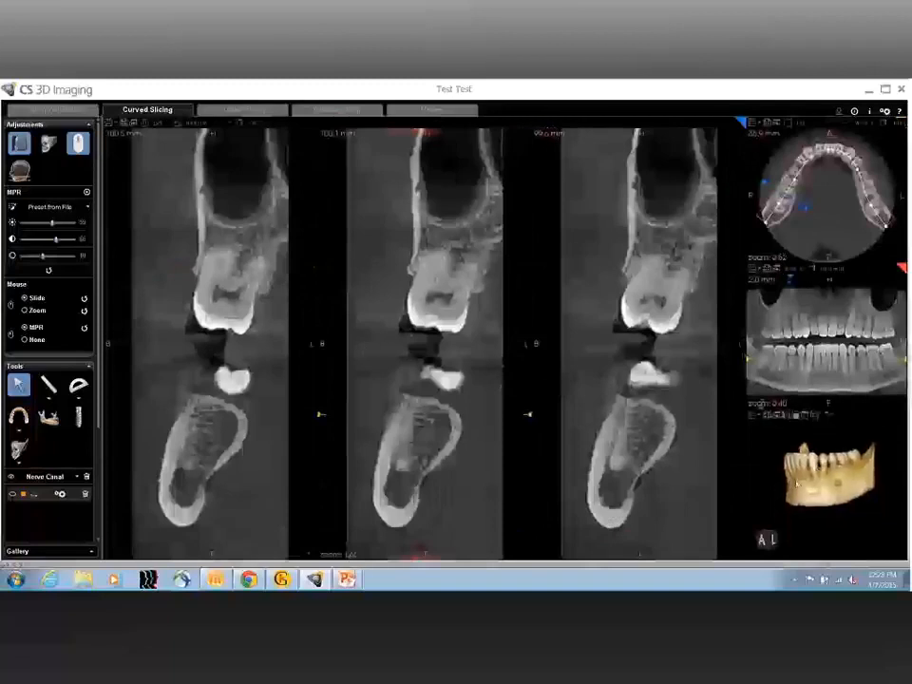
{"action": "left_click_drag", "start_coordinate": [817, 467], "coordinate": [852, 482]}
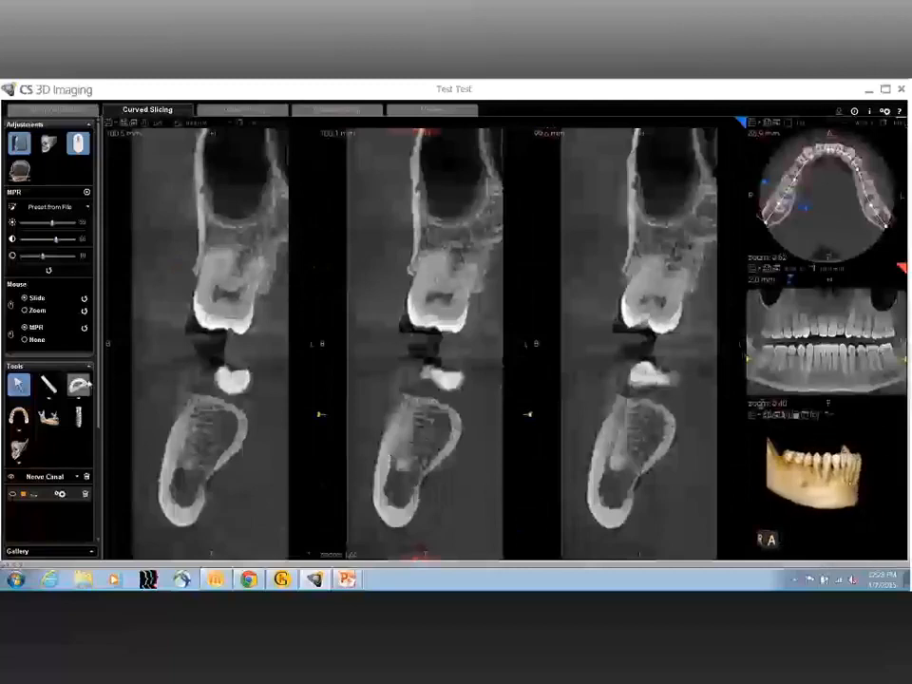
Step: Measure the angle on the middle cross-section from the upper molar down to a vertex inside the mandible and across to the lingual side
{"action": "left_click", "coordinate": [82, 387]}
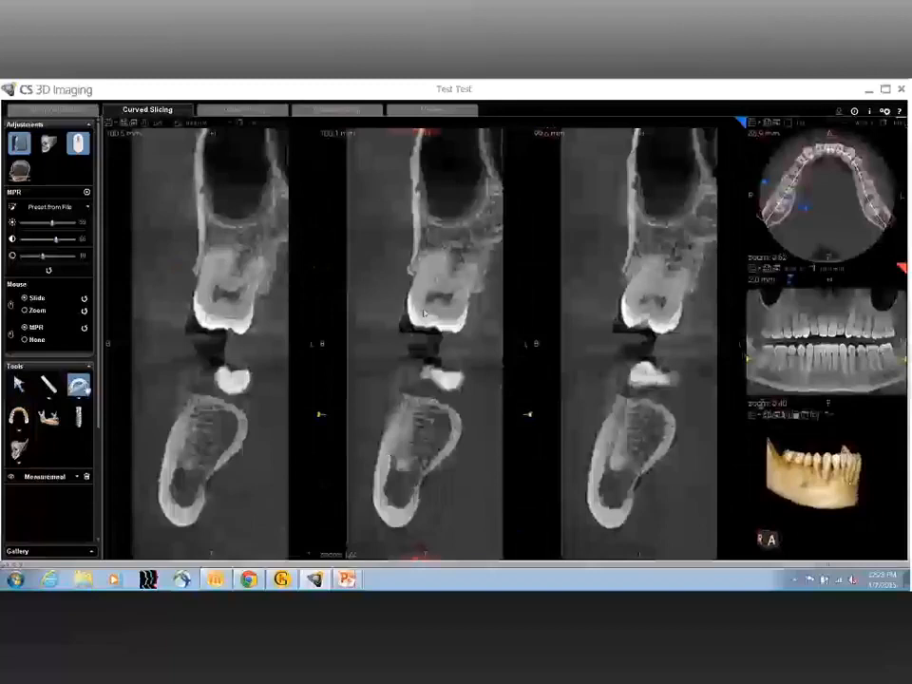
{"action": "left_click_drag", "start_coordinate": [444, 284], "coordinate": [415, 462]}
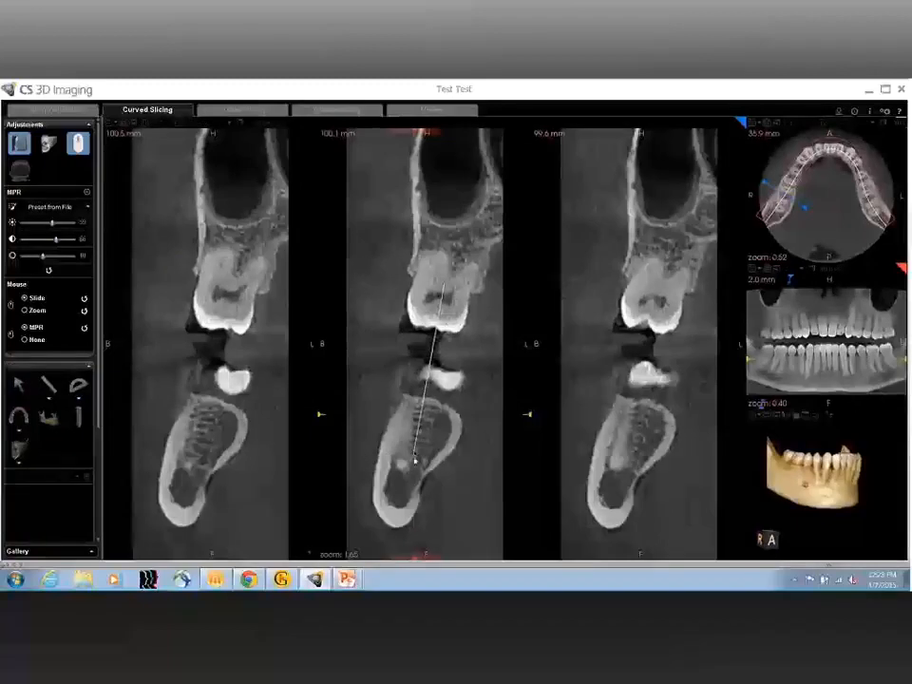
{"action": "left_click", "coordinate": [416, 461]}
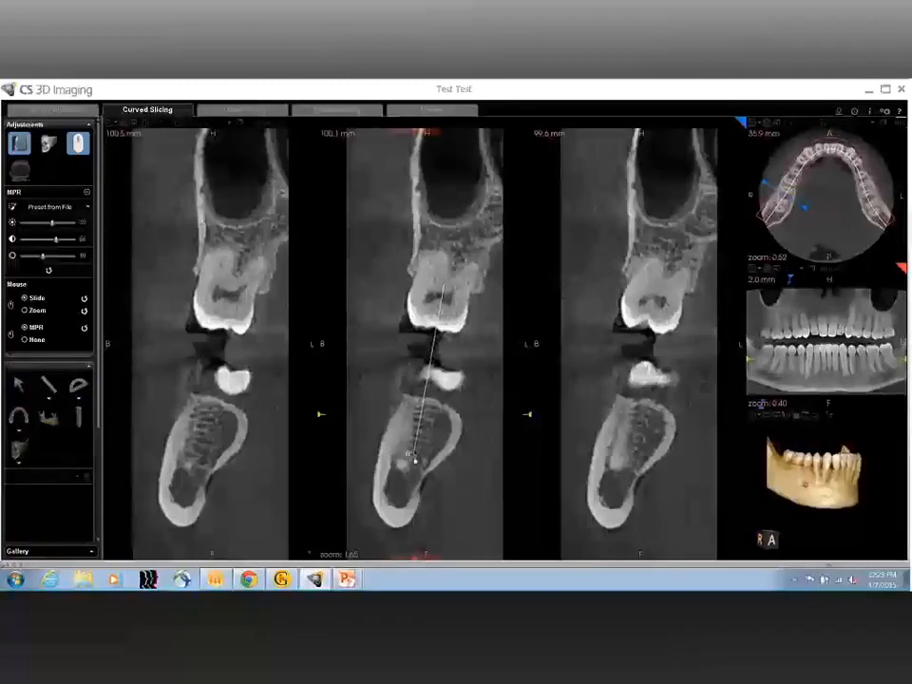
{"action": "left_click", "coordinate": [496, 460]}
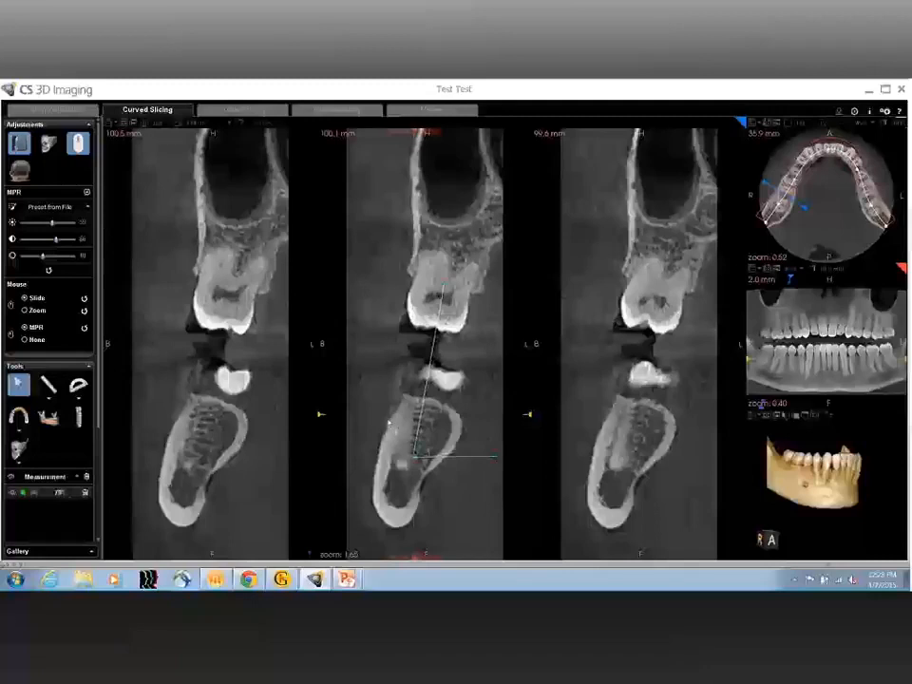
Step: Delete the angle measurement from the middle cross-section
{"action": "left_click_drag", "start_coordinate": [389, 423], "coordinate": [378, 384]}
{"action": "left_click_drag", "start_coordinate": [377, 382], "coordinate": [385, 404]}
{"action": "left_click", "coordinate": [85, 495]}
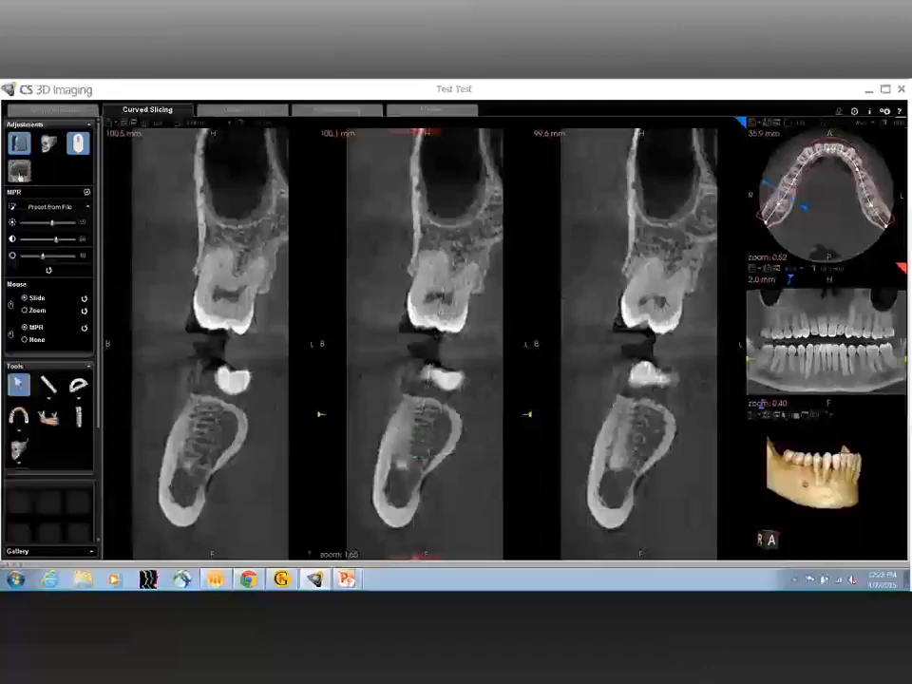
Step: Restrict the region of interest to the lower jaw by lowering its upper boundary to the gap between the teeth
{"action": "left_click", "coordinate": [19, 171]}
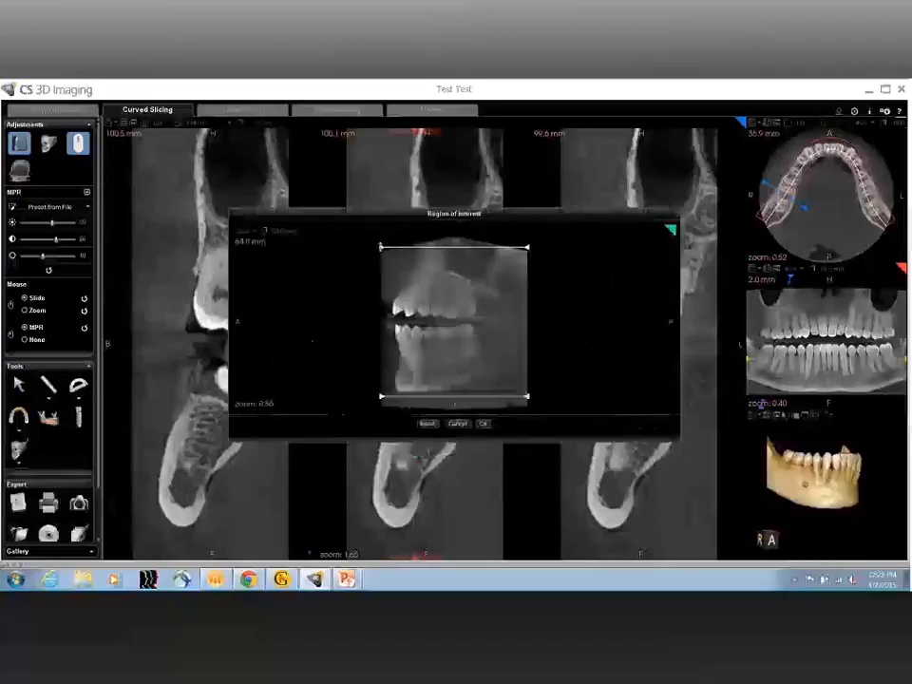
{"action": "left_click_drag", "start_coordinate": [381, 247], "coordinate": [382, 321]}
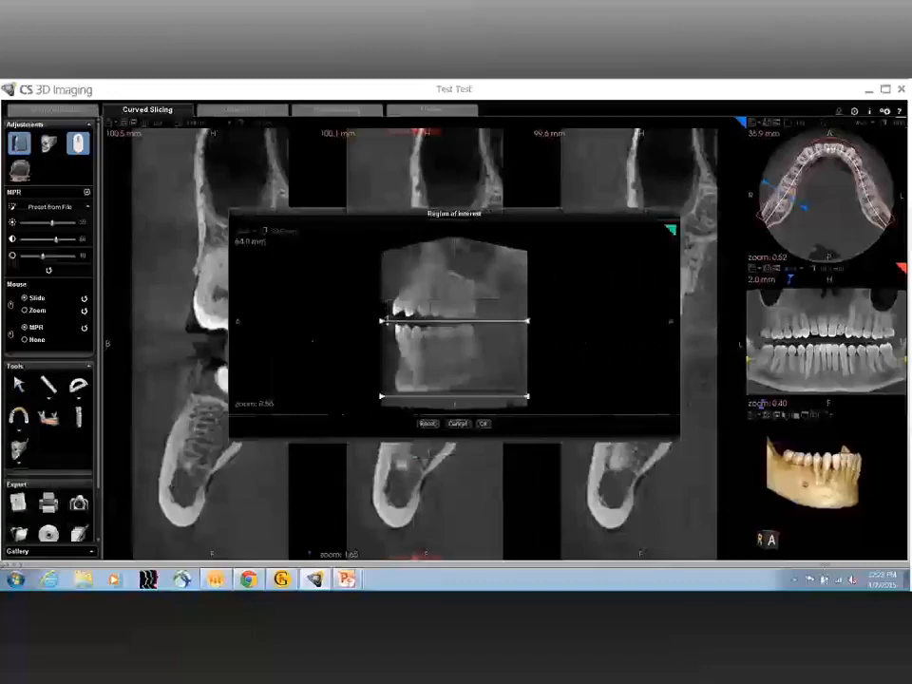
{"action": "left_click", "coordinate": [483, 423]}
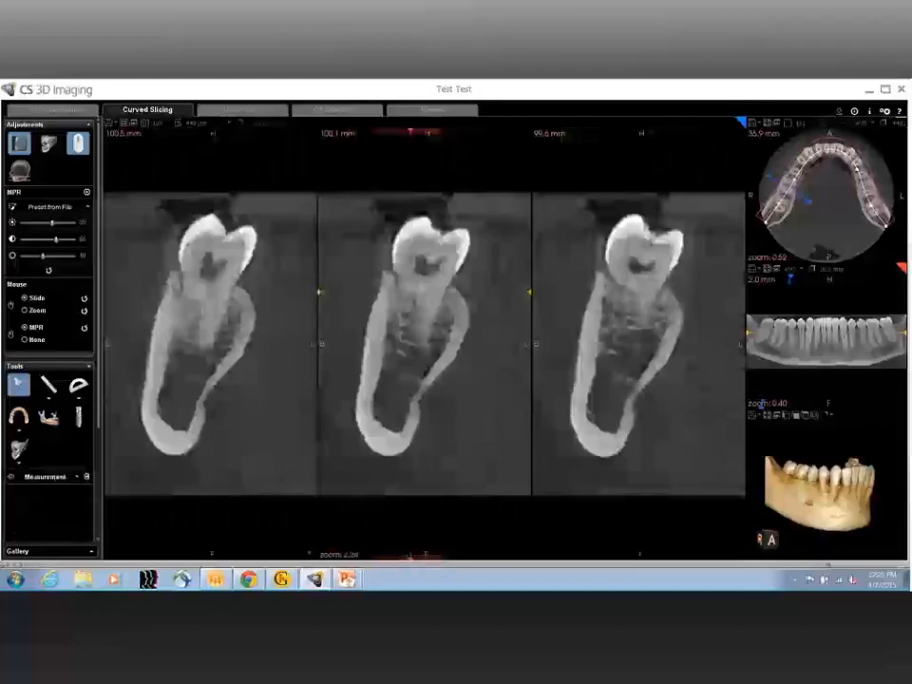
Step: Step through the enlarged cross-sections of the patient's lower right molars to examine the roots and surrounding bone
{"action": "scroll", "coordinate": [424, 342], "scroll_direction": "down", "scroll_amount": 4}
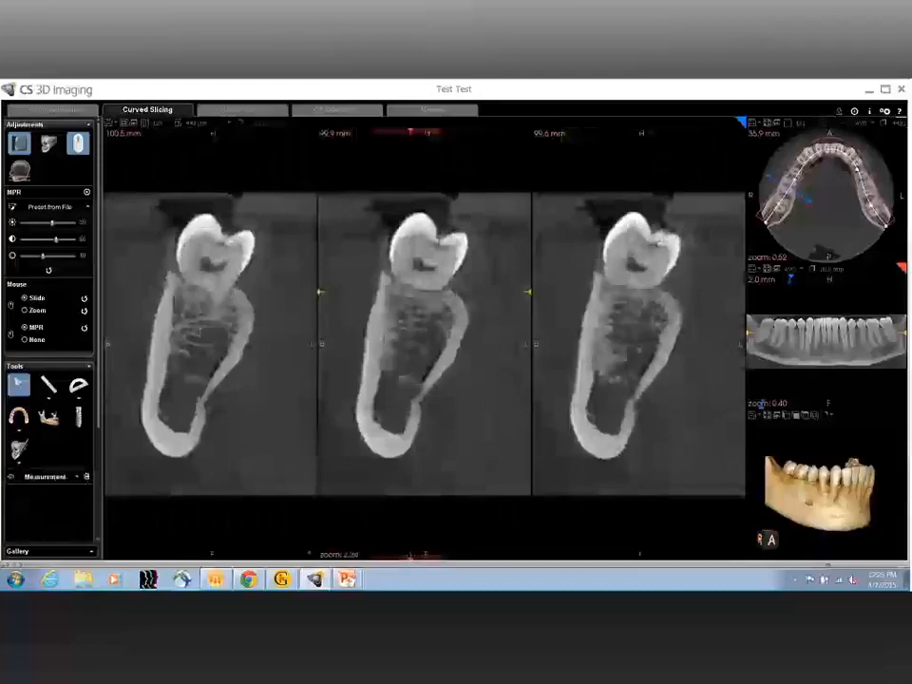
{"action": "scroll", "coordinate": [425, 342], "scroll_direction": "down", "scroll_amount": 4}
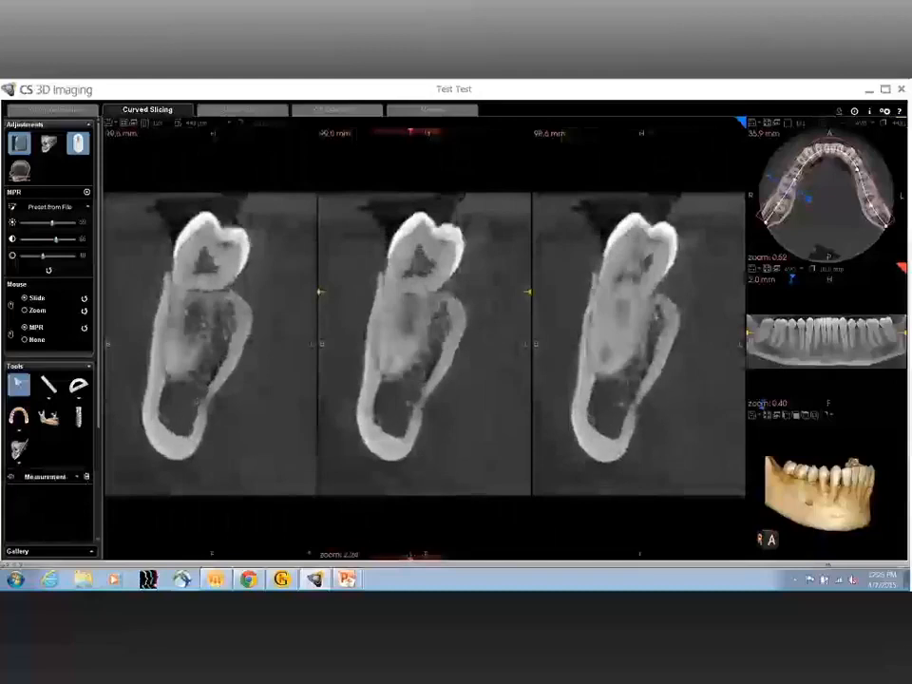
{"action": "scroll", "coordinate": [425, 342], "scroll_direction": "down", "scroll_amount": 4}
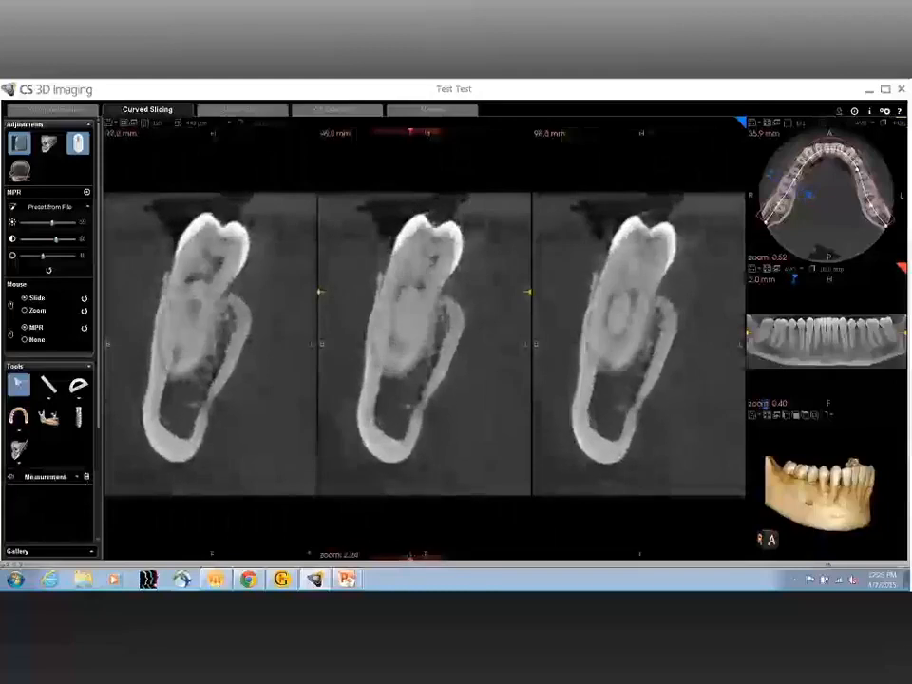
{"action": "scroll", "coordinate": [425, 342], "scroll_direction": "down", "scroll_amount": 4}
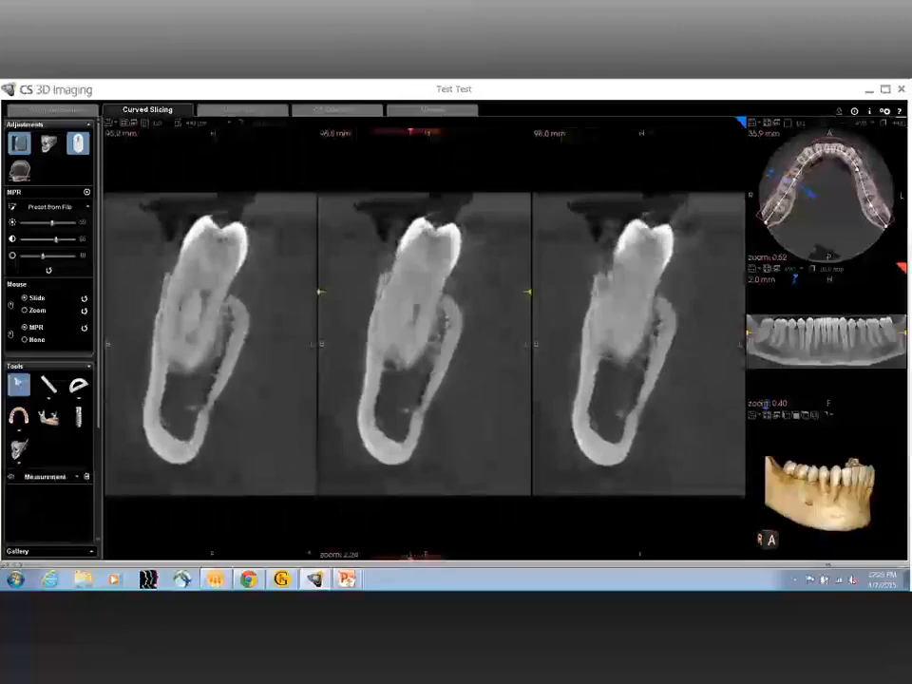
{"action": "scroll", "coordinate": [425, 342], "scroll_direction": "down", "scroll_amount": 4}
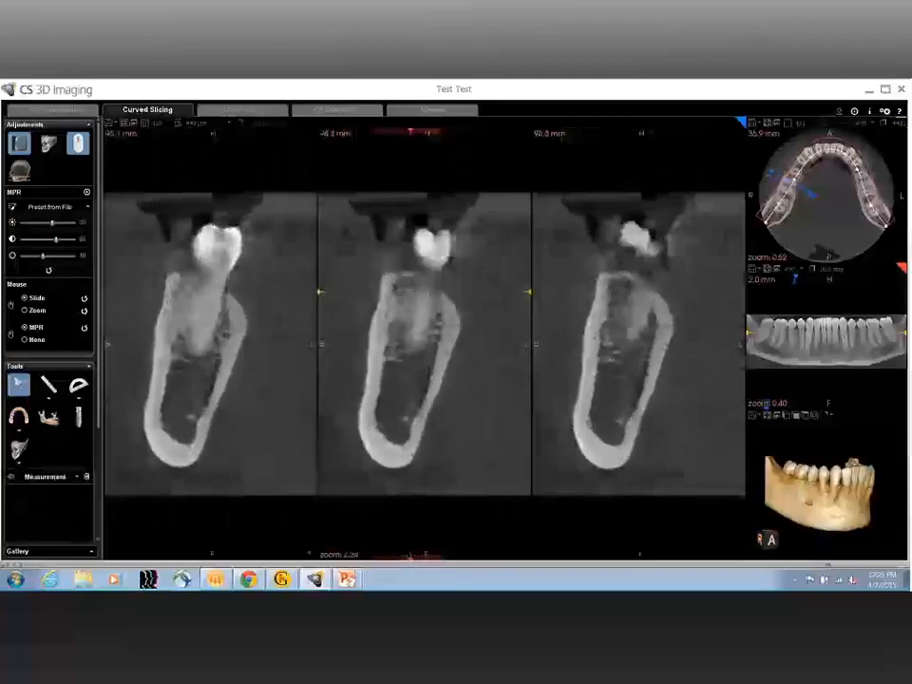
{"action": "scroll", "coordinate": [406, 342], "scroll_direction": "up", "scroll_amount": 3}
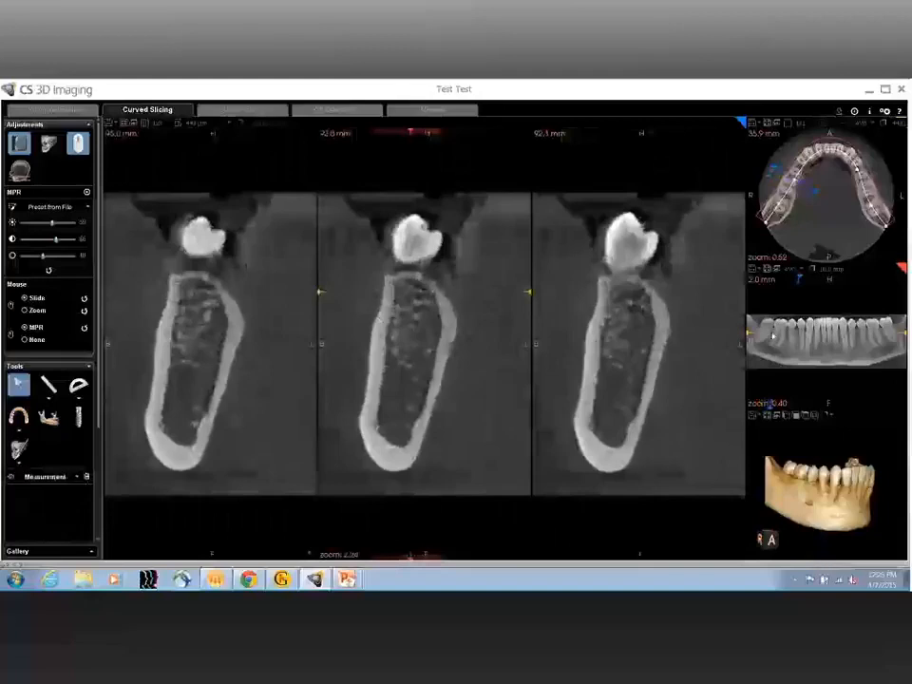
Step: Reposition the slices on the rear right molar in the panoramic view and step through its cross-sections around 105 mm
{"action": "double_click", "coordinate": [773, 334]}
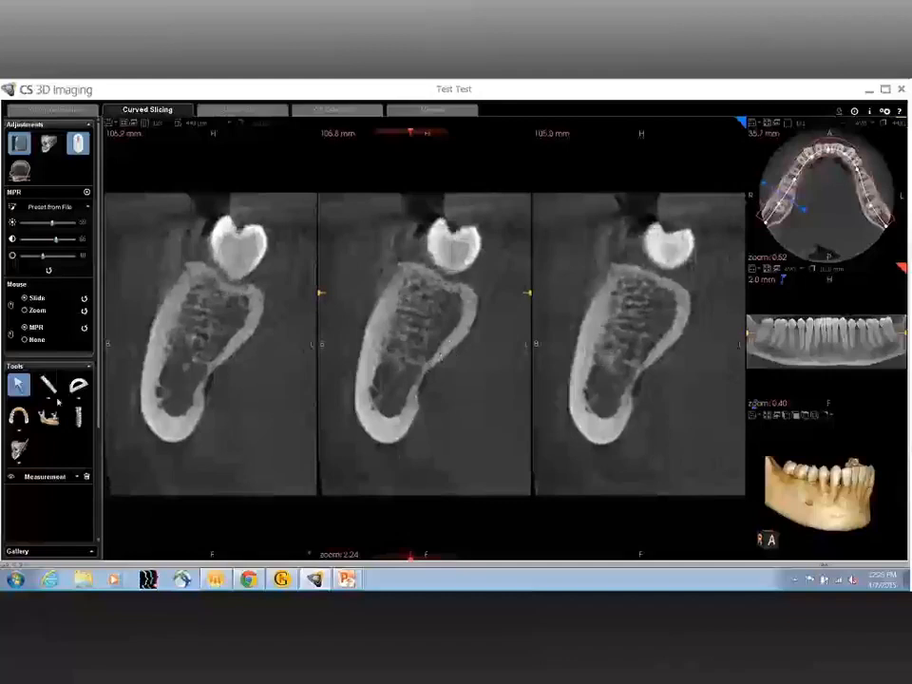
{"action": "scroll", "coordinate": [432, 372], "scroll_direction": "up", "scroll_amount": 3}
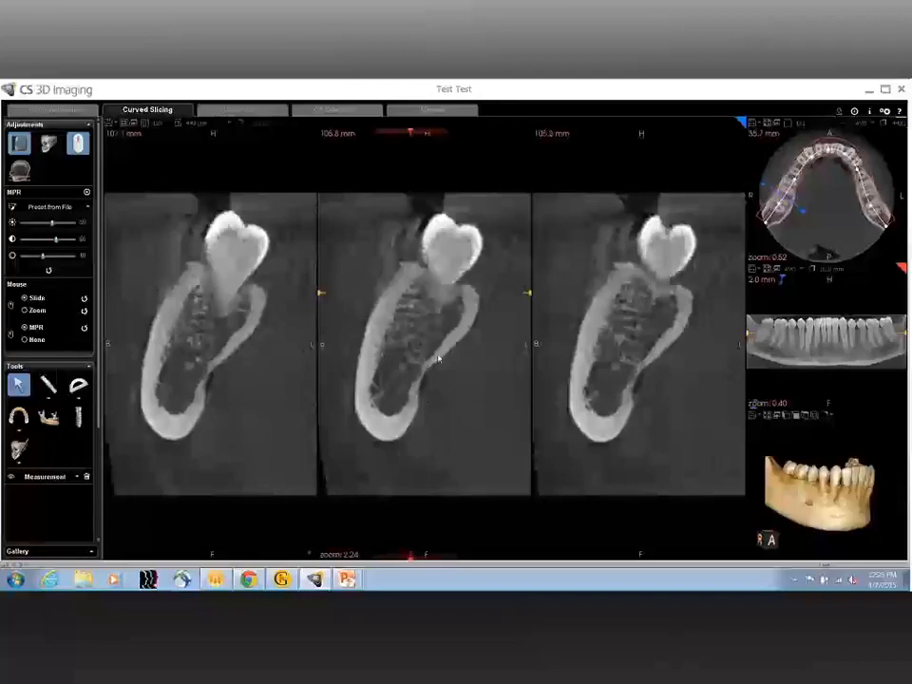
{"action": "scroll", "coordinate": [58, 391], "scroll_direction": "up", "scroll_amount": 2}
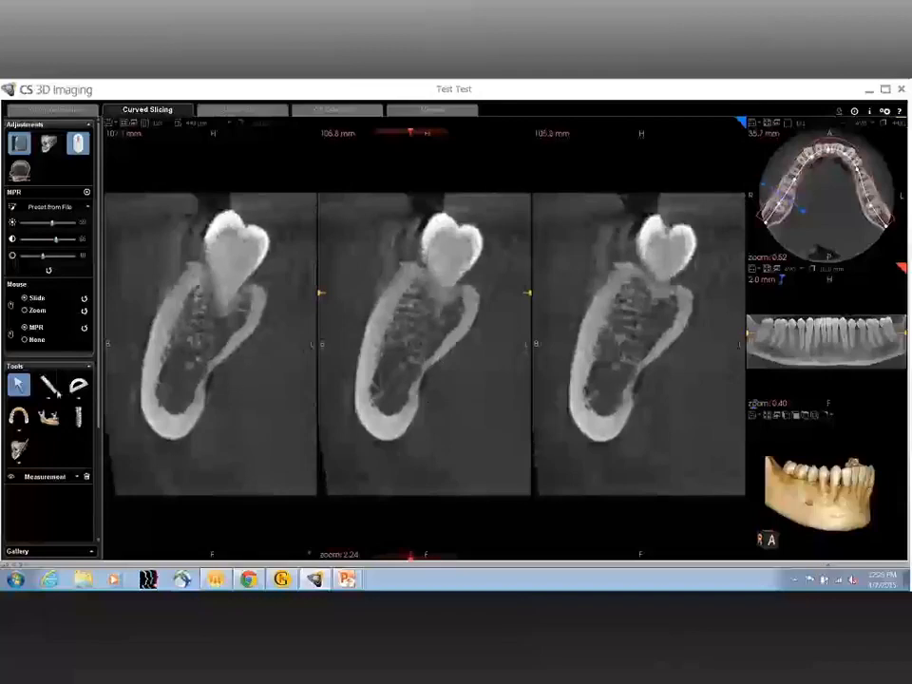
{"action": "scroll", "coordinate": [425, 343], "scroll_direction": "up", "scroll_amount": 6}
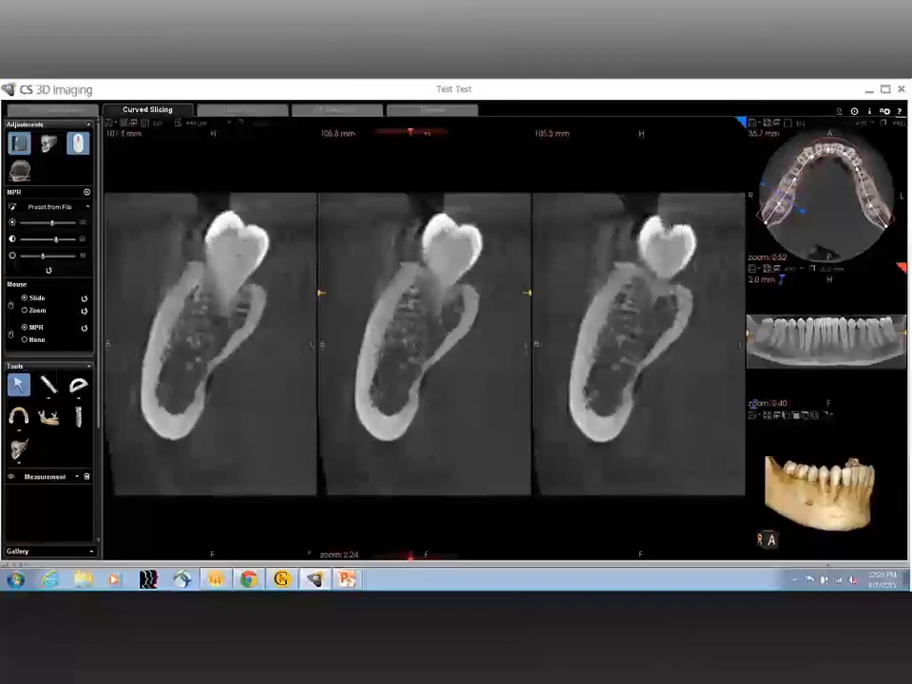
{"action": "scroll", "coordinate": [425, 344], "scroll_direction": "up", "scroll_amount": 4}
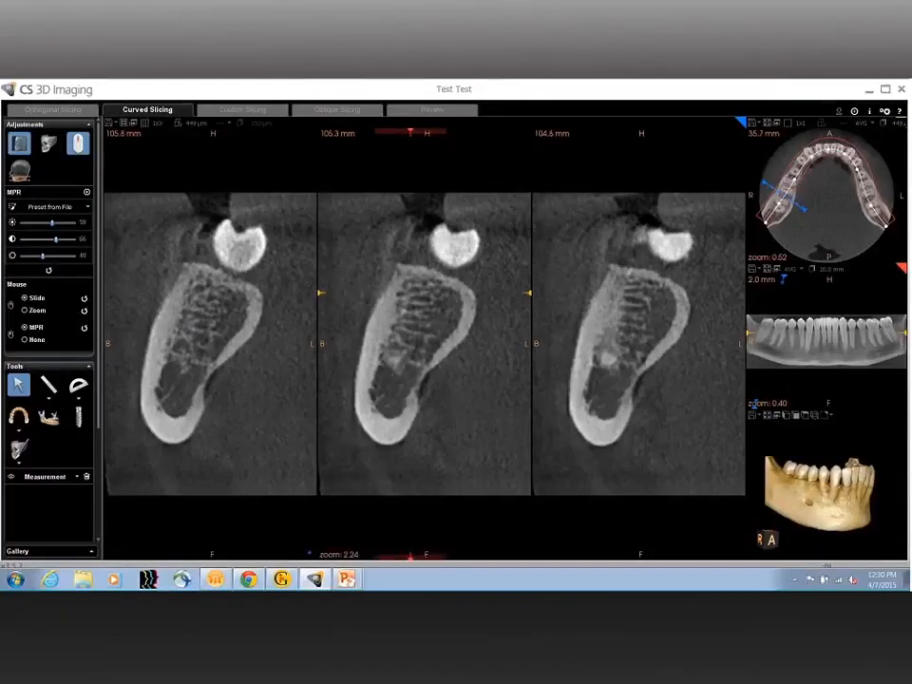
Step: Measure the vertical bone height on the middle cross-section from the lingual undercut up to the ridge crest, and delete the measurement
{"action": "left_click", "coordinate": [49, 385]}
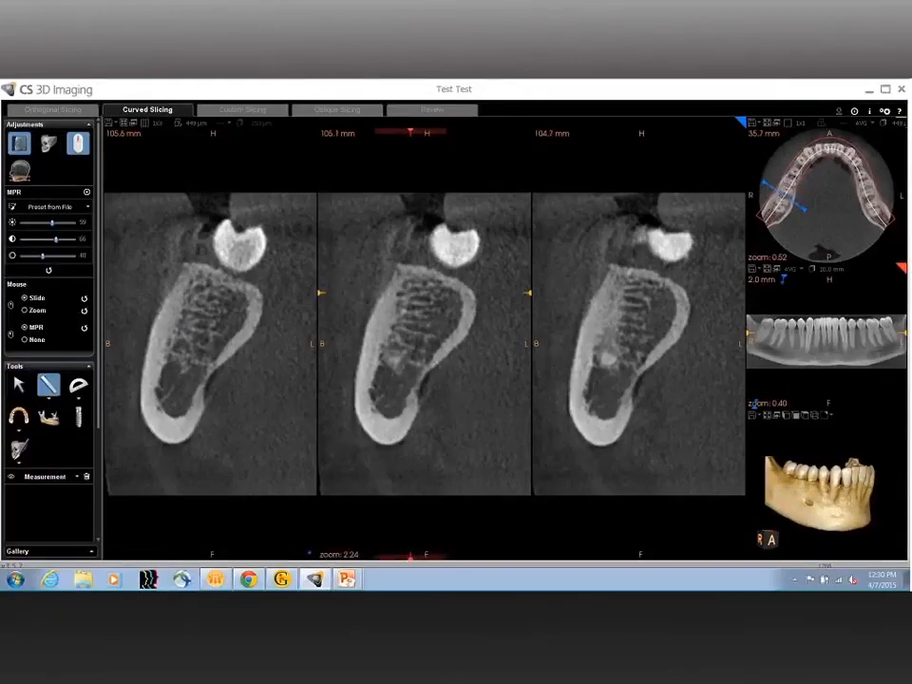
{"action": "left_click_drag", "start_coordinate": [433, 366], "coordinate": [433, 276]}
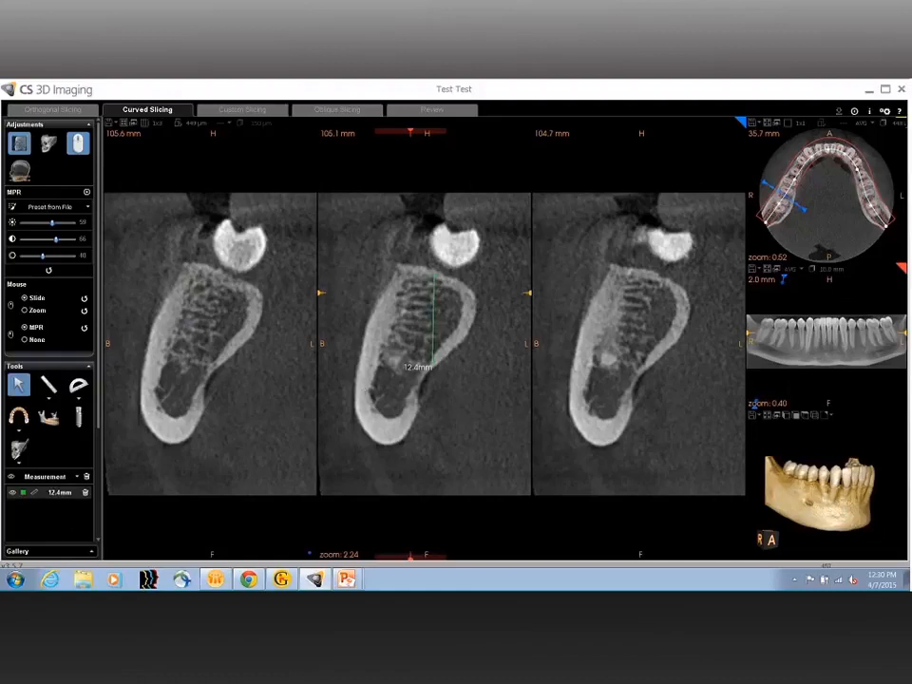
{"action": "left_click", "coordinate": [86, 493]}
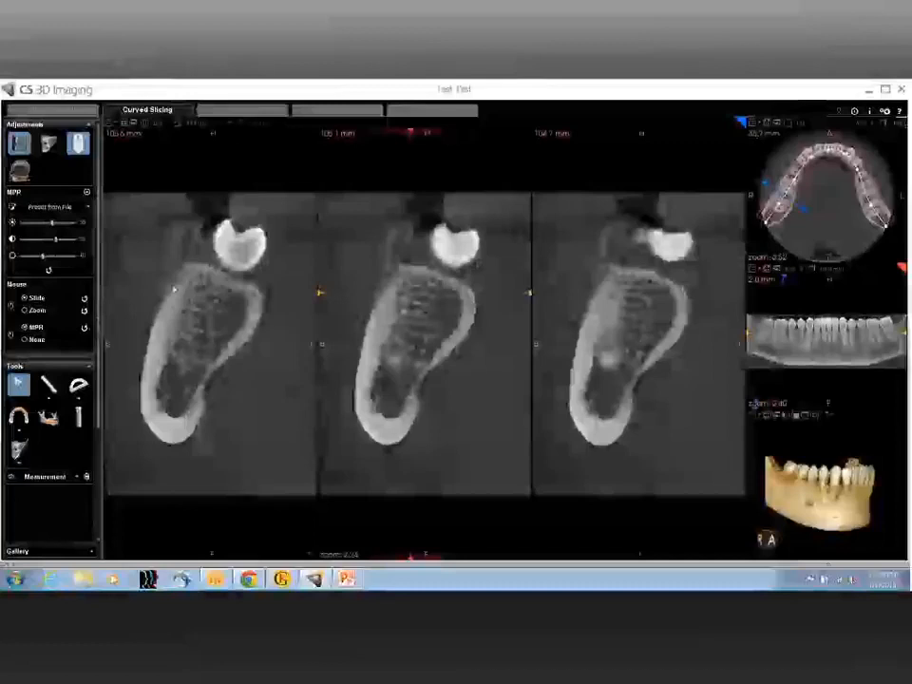
Step: Restore the multi-view layout and switch to the Oblique Slicing workspace
{"action": "left_click", "coordinate": [125, 124]}
{"action": "left_click", "coordinate": [124, 124]}
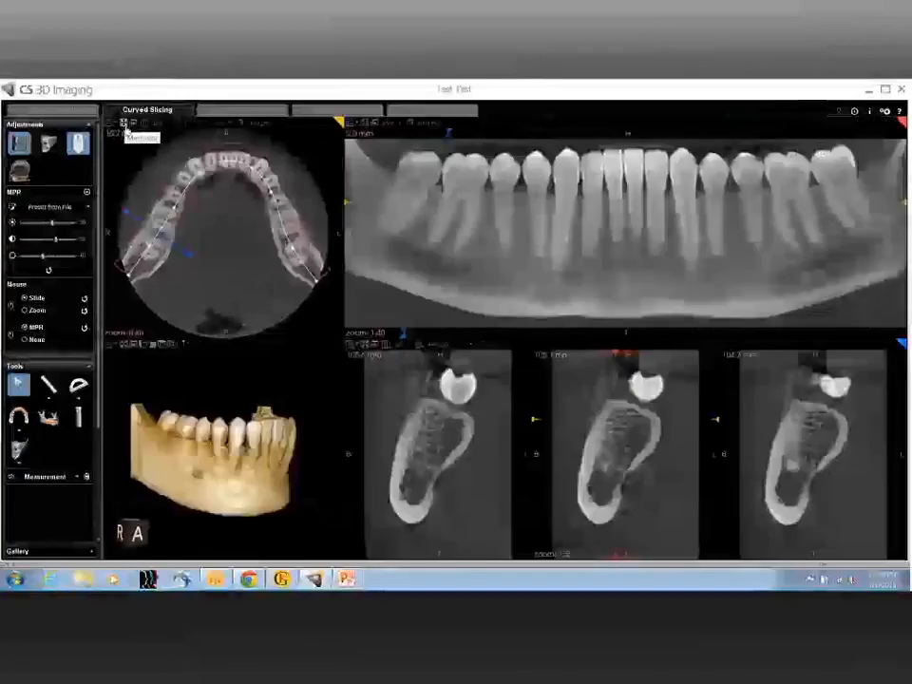
{"action": "left_click", "coordinate": [318, 114]}
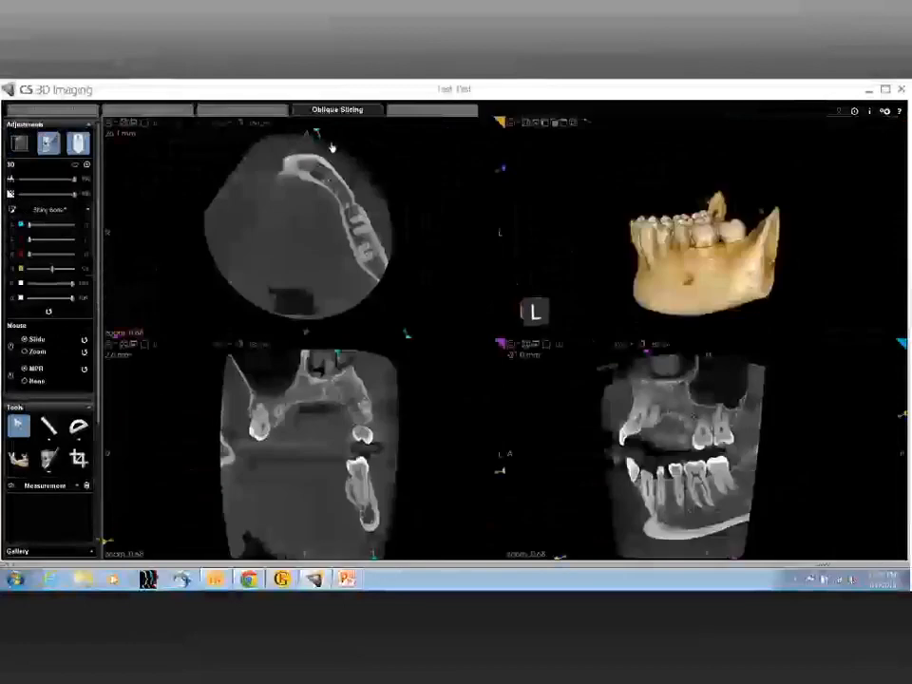
Step: Turn and enlarge the 3D mandible to show its front-left side, and display the traced nerve canal
{"action": "mouse_move", "coordinate": [686, 243]}
{"action": "left_mouse_down"}
{"action": "mouse_move", "coordinate": [694, 246]}
{"action": "mouse_move", "coordinate": [690, 240]}
{"action": "left_mouse_up"}
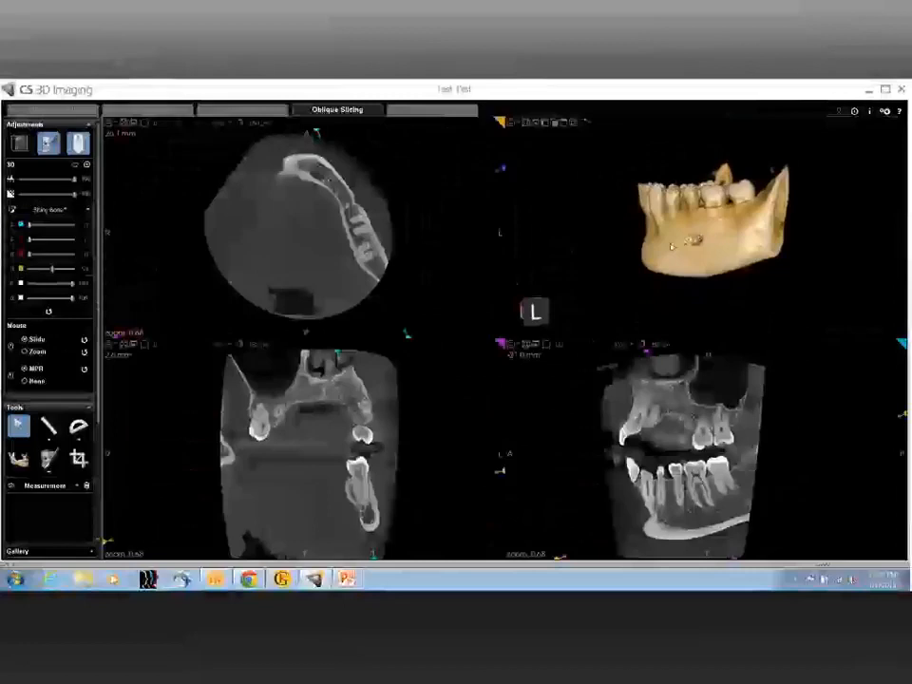
{"action": "left_click_drag", "start_coordinate": [672, 246], "coordinate": [717, 293]}
{"action": "scroll", "coordinate": [720, 247], "scroll_direction": "up", "scroll_amount": 4}
{"action": "left_click", "coordinate": [76, 486]}
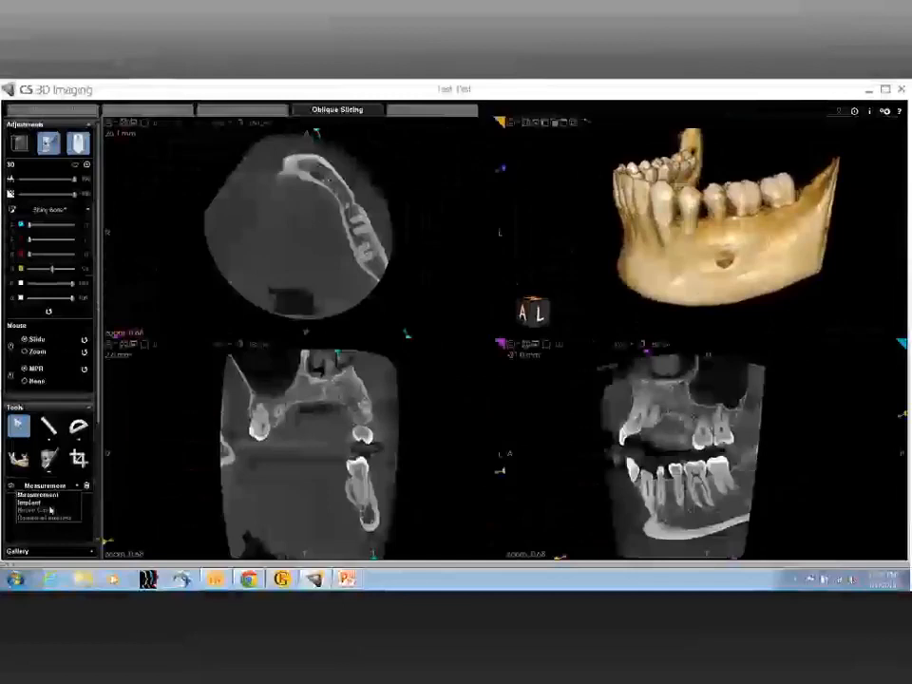
{"action": "left_click", "coordinate": [45, 510]}
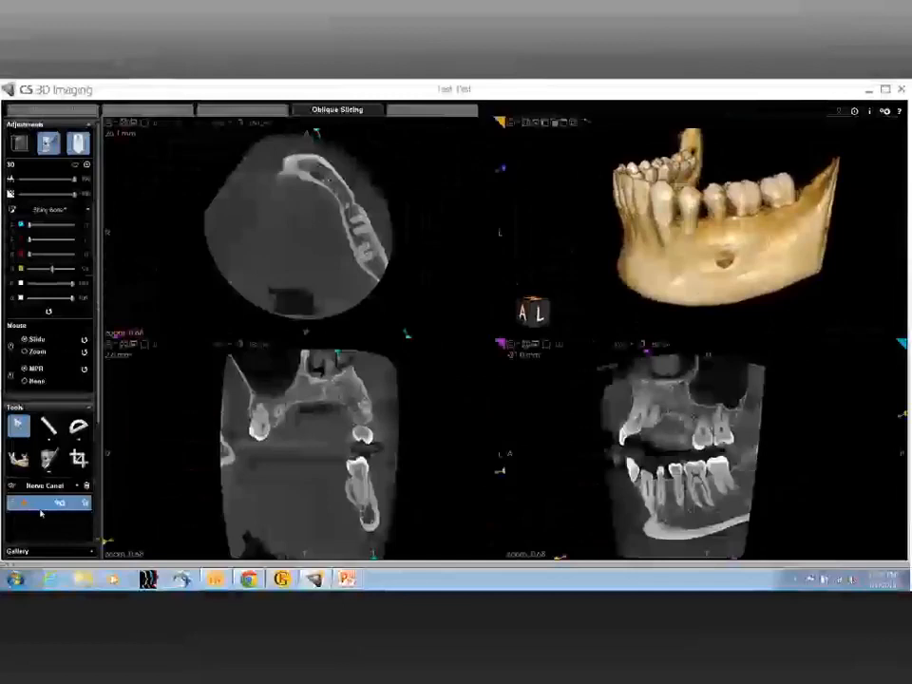
{"action": "left_click", "coordinate": [13, 506]}
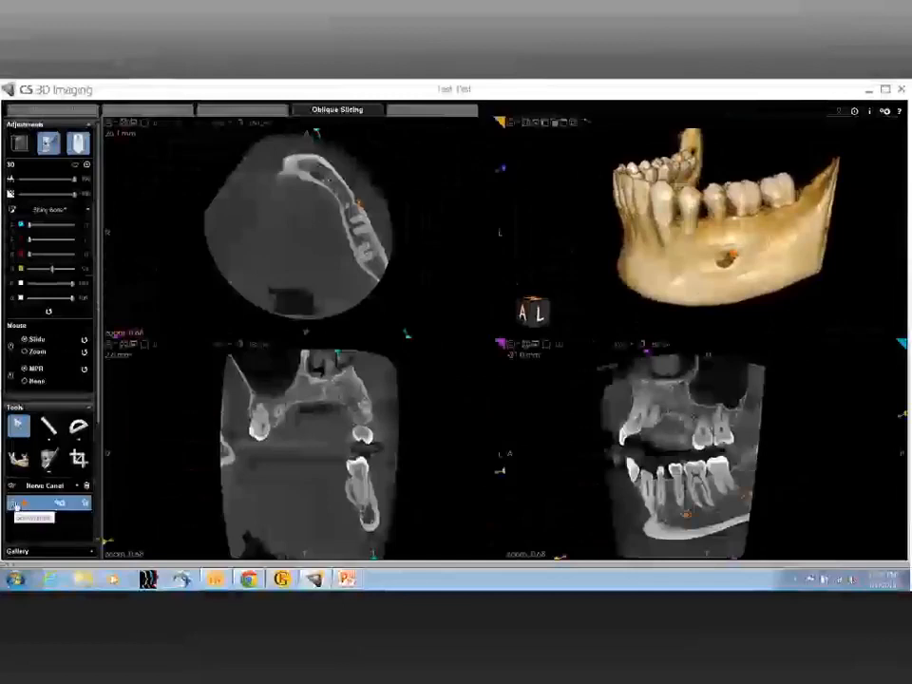
Step: Enlarge the oblique slices around the lower left molars and shift the lengthwise slice plane onto the nerve canal
{"action": "left_click", "coordinate": [30, 352]}
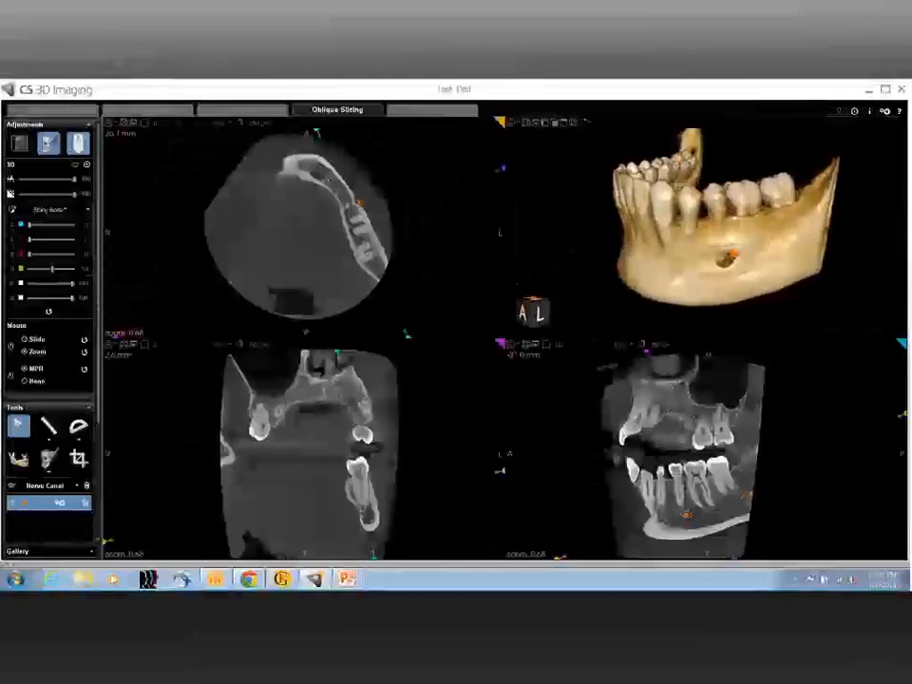
{"action": "scroll", "coordinate": [684, 454], "scroll_direction": "up", "scroll_amount": 1}
{"action": "scroll", "coordinate": [684, 454], "scroll_direction": "up", "scroll_amount": 6}
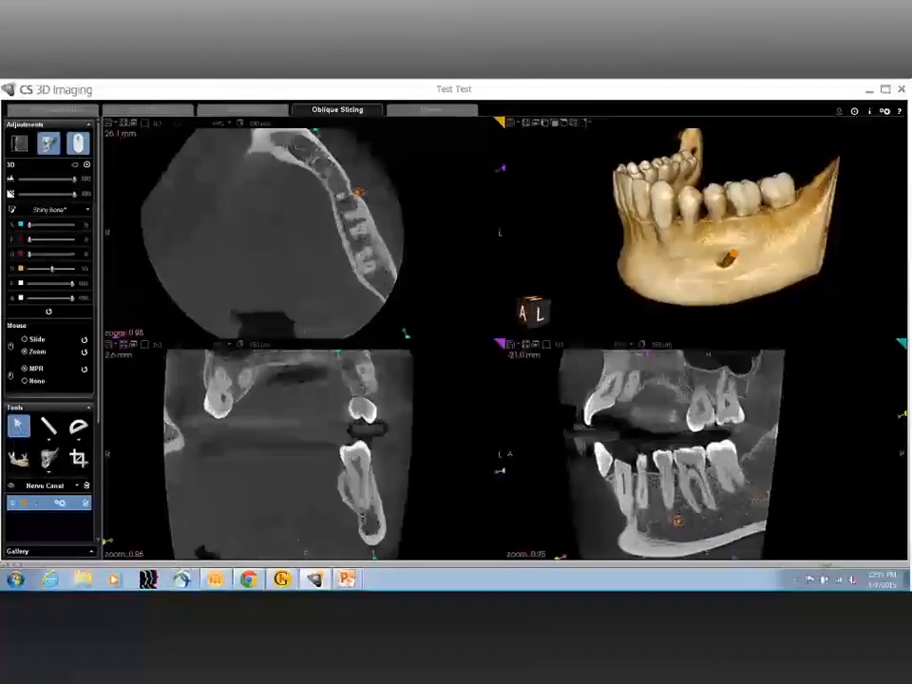
{"action": "scroll", "coordinate": [684, 454], "scroll_direction": "up", "scroll_amount": 2}
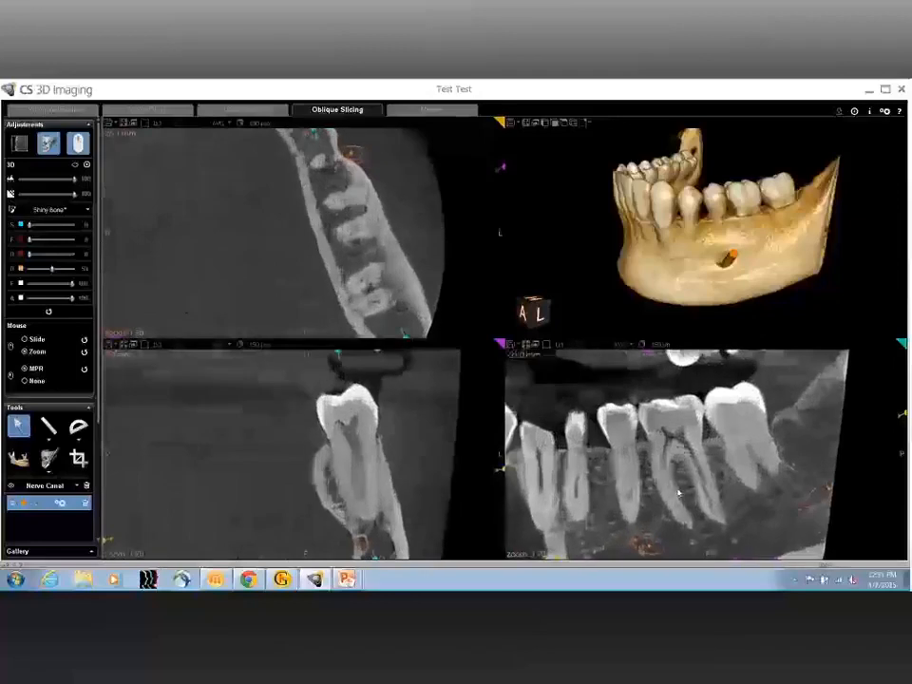
{"action": "scroll", "coordinate": [678, 493], "scroll_direction": "up", "scroll_amount": 2}
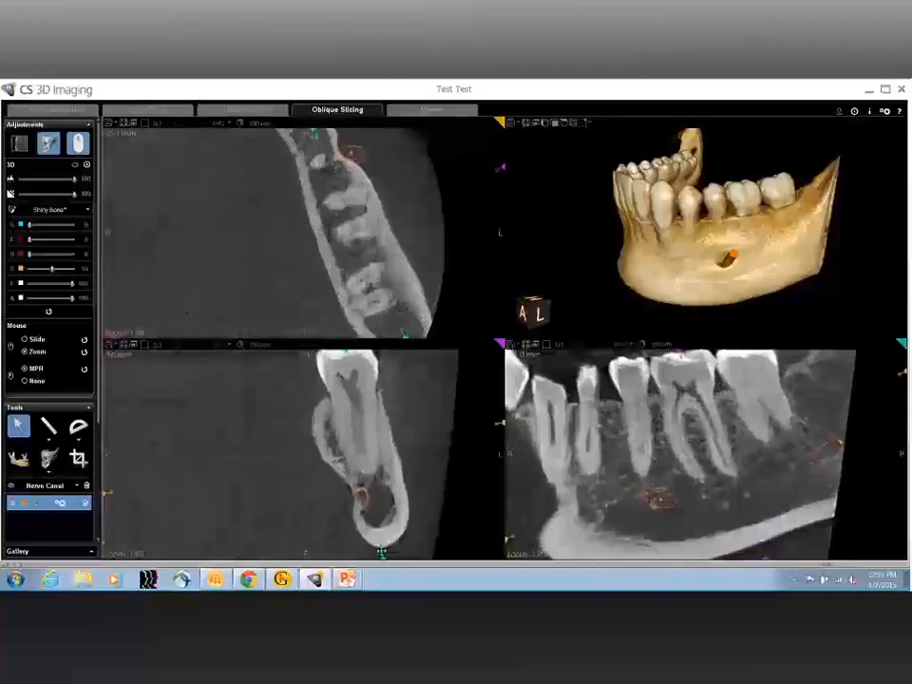
{"action": "left_click_drag", "start_coordinate": [380, 551], "coordinate": [362, 551]}
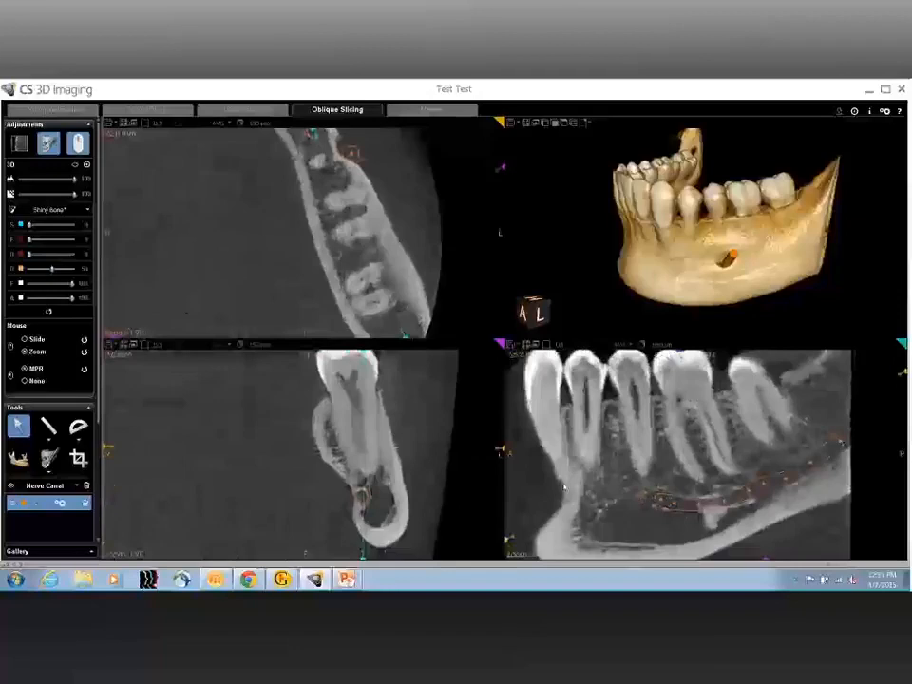
Step: Set the mouse wheel to Slide and move the axial slice upward through the lower left molar roots
{"action": "left_click", "coordinate": [24, 339]}
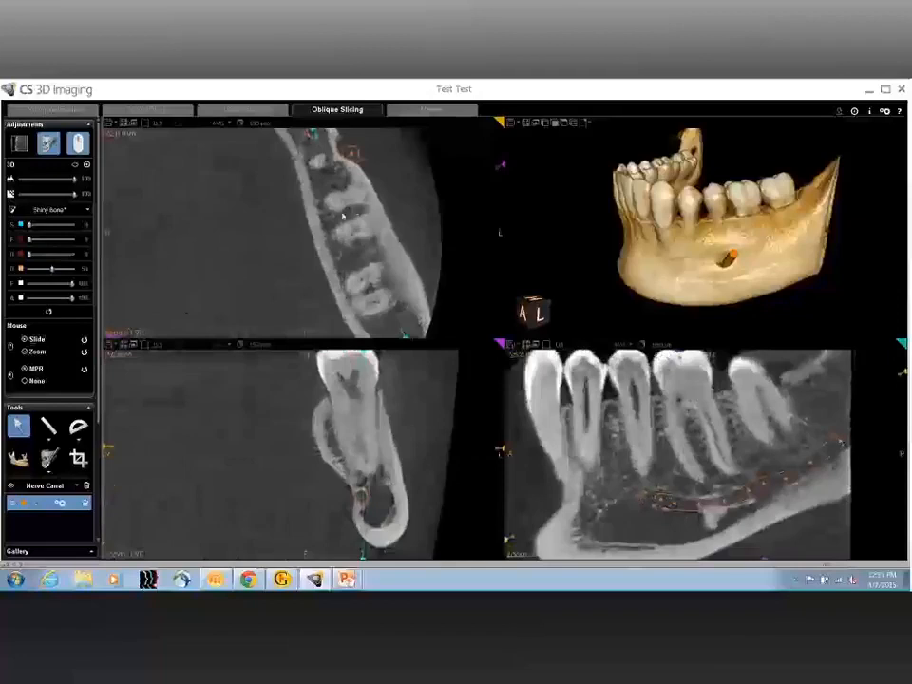
{"action": "scroll", "coordinate": [58, 254], "scroll_direction": "up", "scroll_amount": 4}
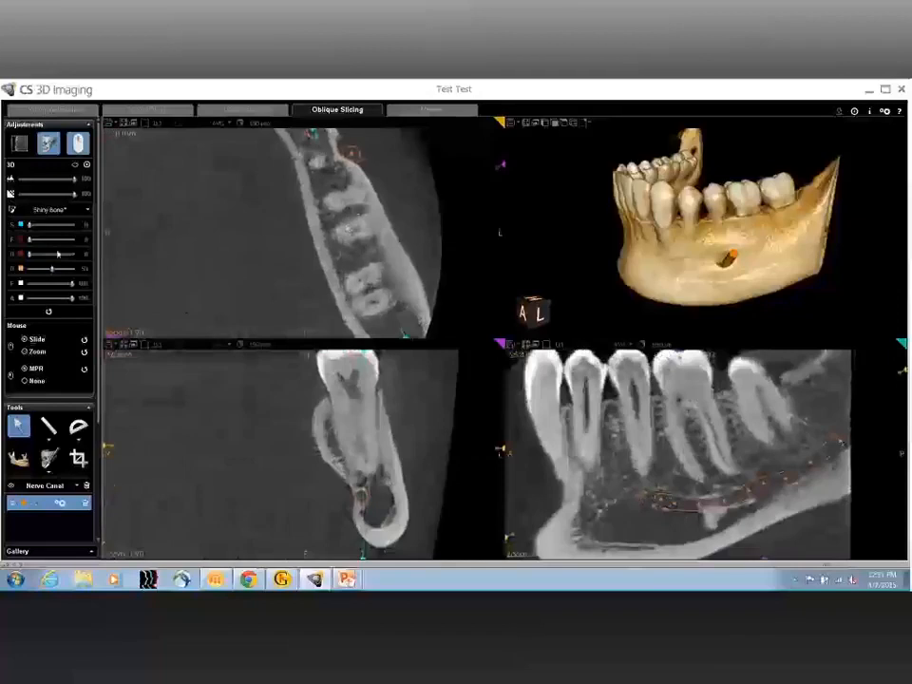
{"action": "scroll", "coordinate": [336, 200], "scroll_direction": "up", "scroll_amount": 5}
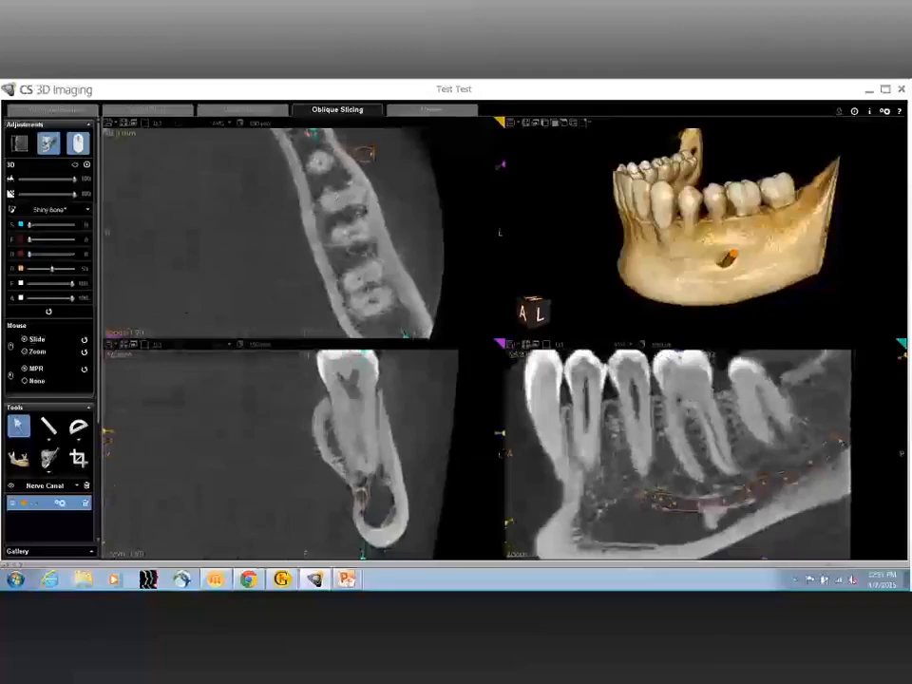
{"action": "scroll", "coordinate": [346, 267], "scroll_direction": "up", "scroll_amount": 4}
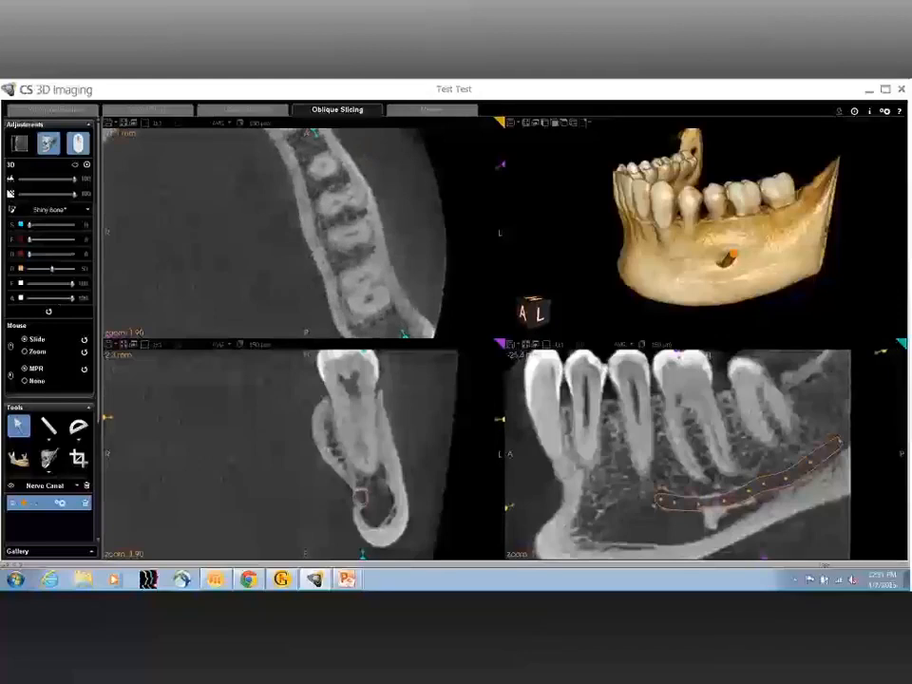
Step: Measure the distance from the lower left molar's root tip to the nerve canal on the cross-sectional slice
{"action": "left_click", "coordinate": [48, 427]}
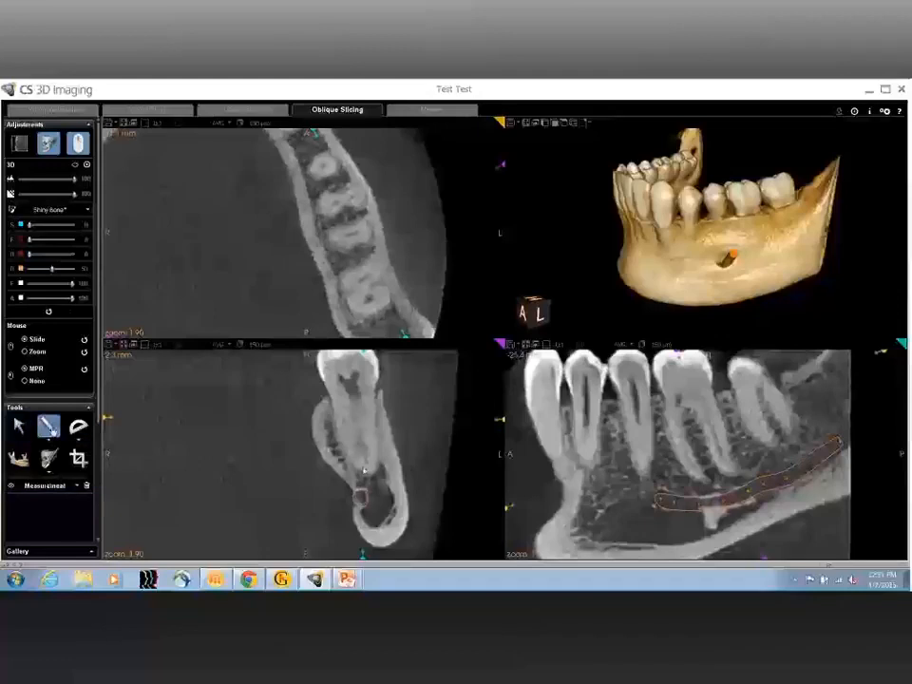
{"action": "left_click_drag", "start_coordinate": [364, 470], "coordinate": [361, 493]}
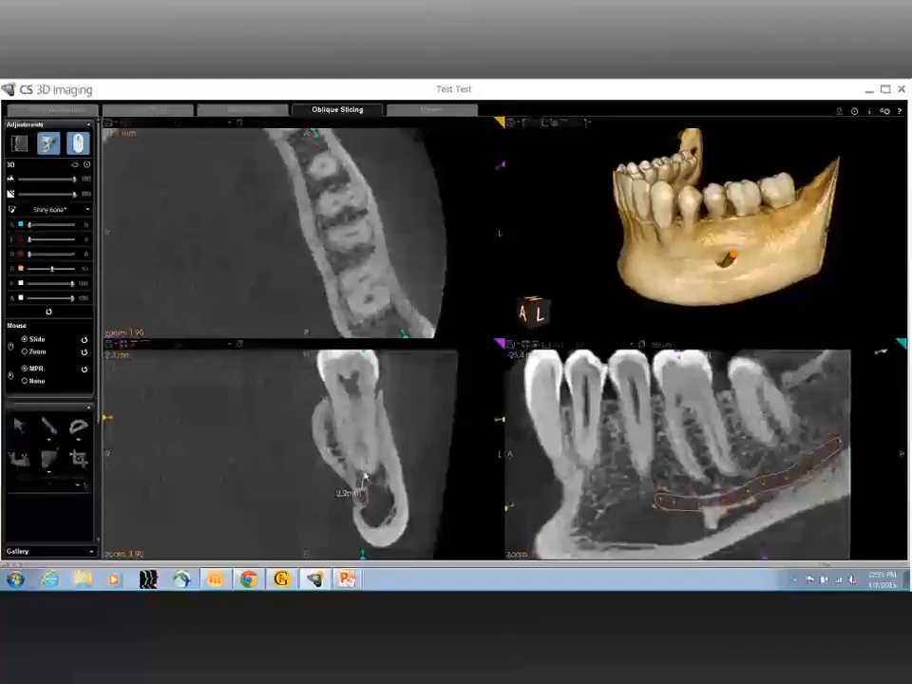
{"action": "left_click", "coordinate": [363, 473]}
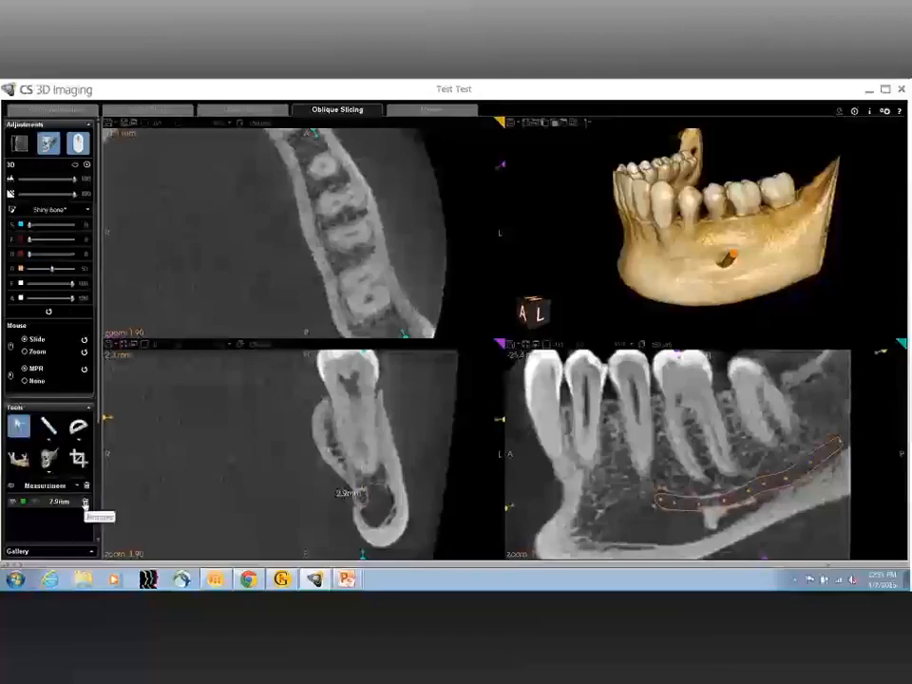
Step: Remove the root-to-canal distance measurement and slide through the enlarged lengthwise slice of the lower left molars
{"action": "left_click", "coordinate": [84, 502]}
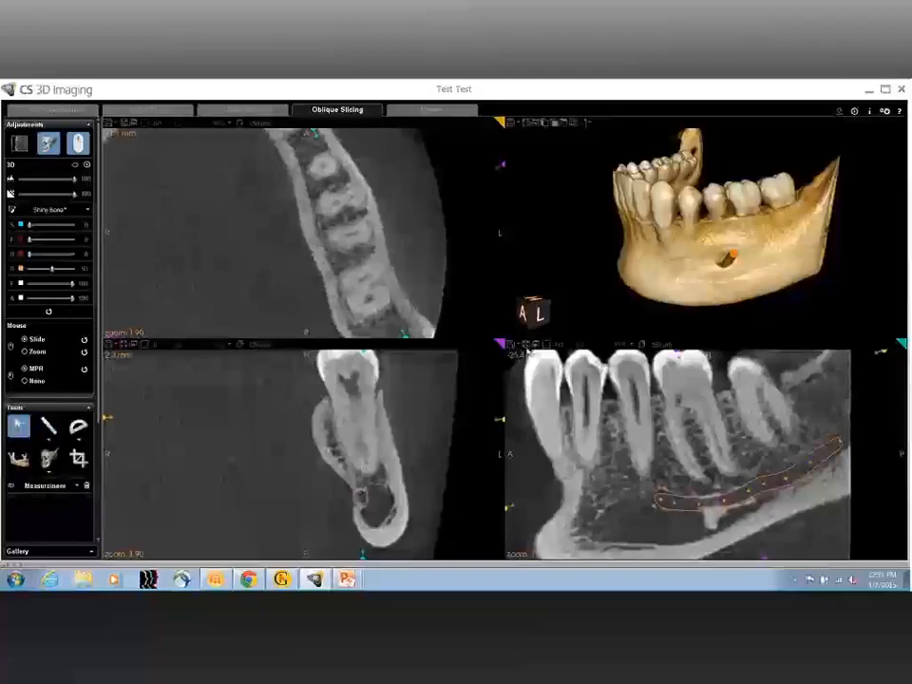
{"action": "double_click", "coordinate": [587, 395]}
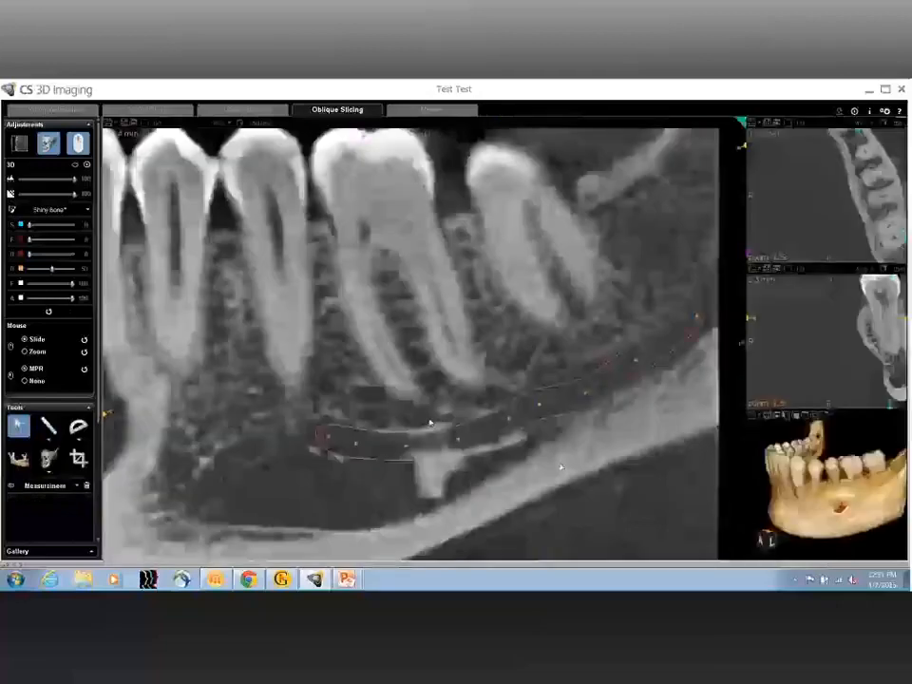
{"action": "scroll", "coordinate": [58, 413], "scroll_direction": "down", "scroll_amount": 10}
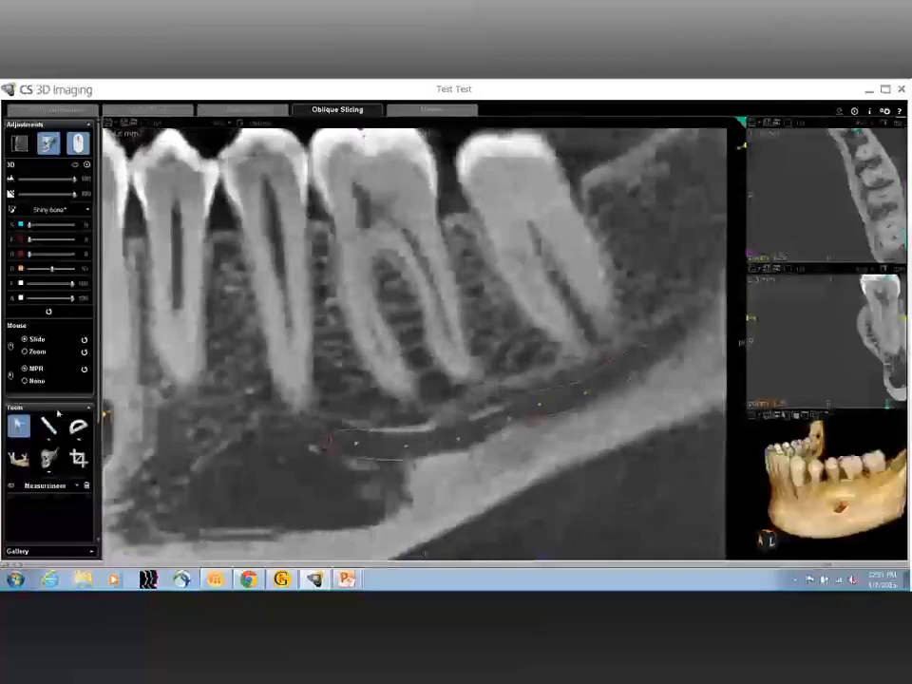
{"action": "scroll", "coordinate": [428, 422], "scroll_direction": "down", "scroll_amount": 5}
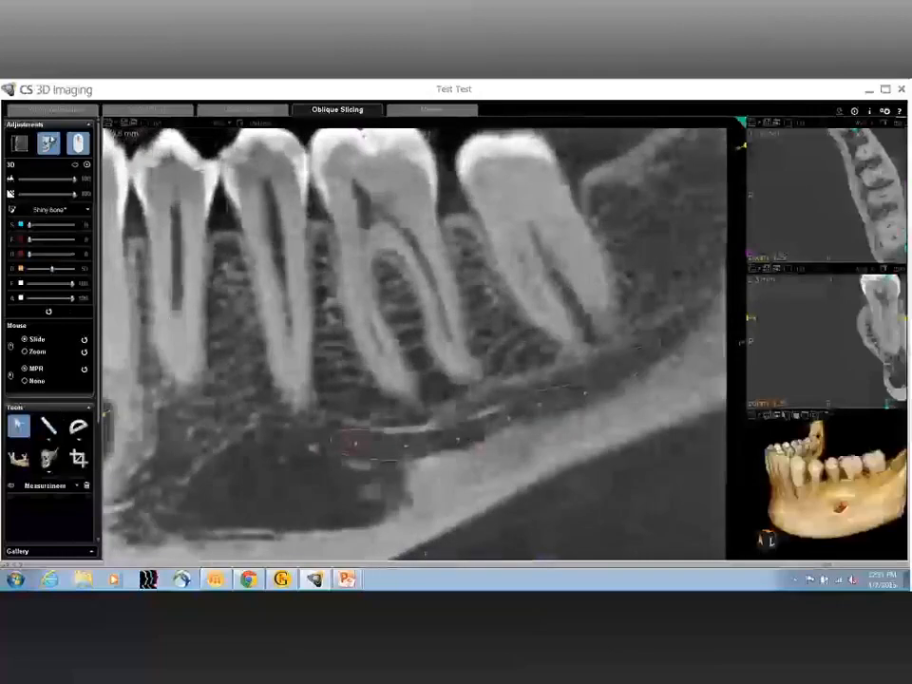
Step: Raise the sharpness of the MPR slices to 70 while examining the lengthwise slice along the nerve canal
{"action": "left_click", "coordinate": [19, 142]}
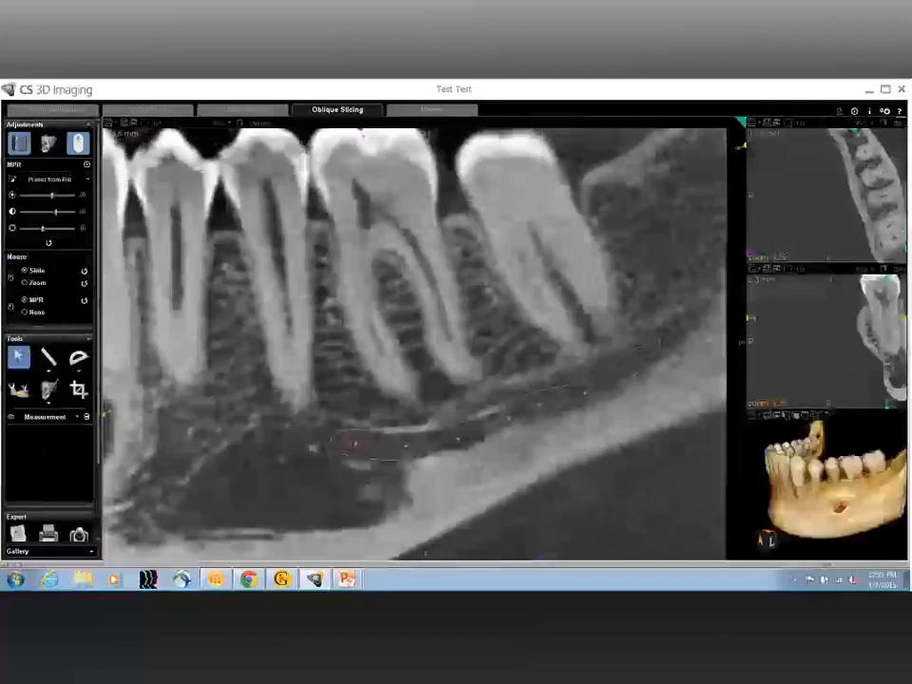
{"action": "left_click", "coordinate": [59, 229]}
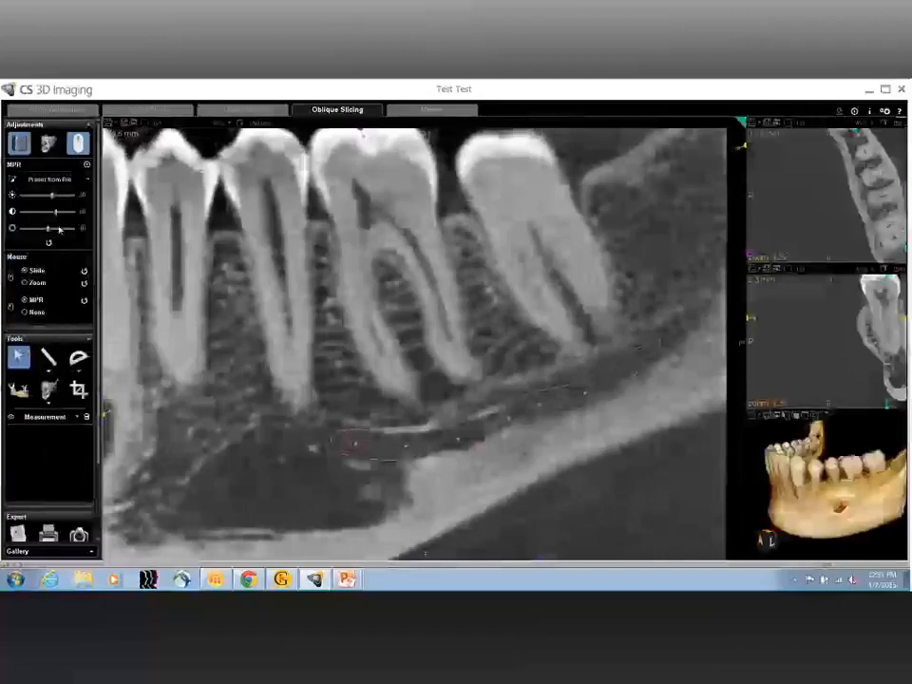
{"action": "scroll", "coordinate": [495, 366], "scroll_direction": "down", "scroll_amount": 5}
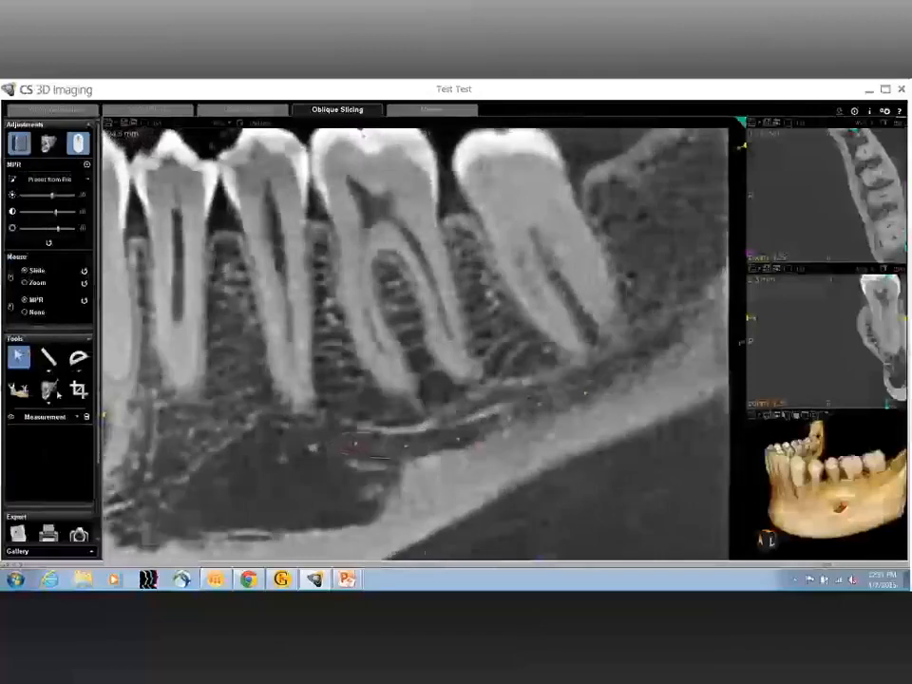
{"action": "scroll", "coordinate": [477, 403], "scroll_direction": "down", "scroll_amount": 3}
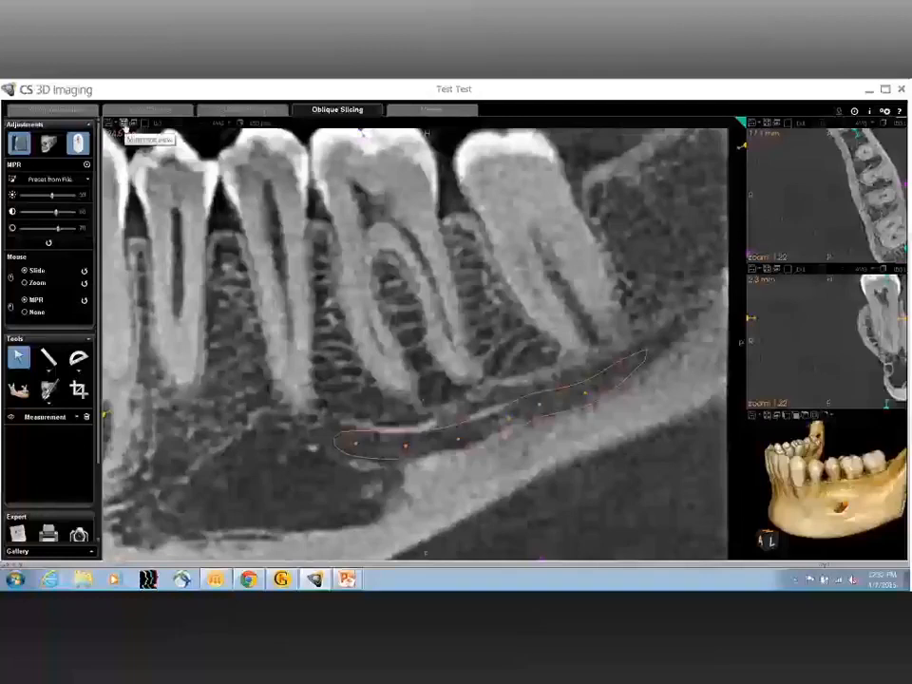
Step: Return to the four-view layout and tilt the 3D mandible to show its lower left side
{"action": "left_click", "coordinate": [125, 124]}
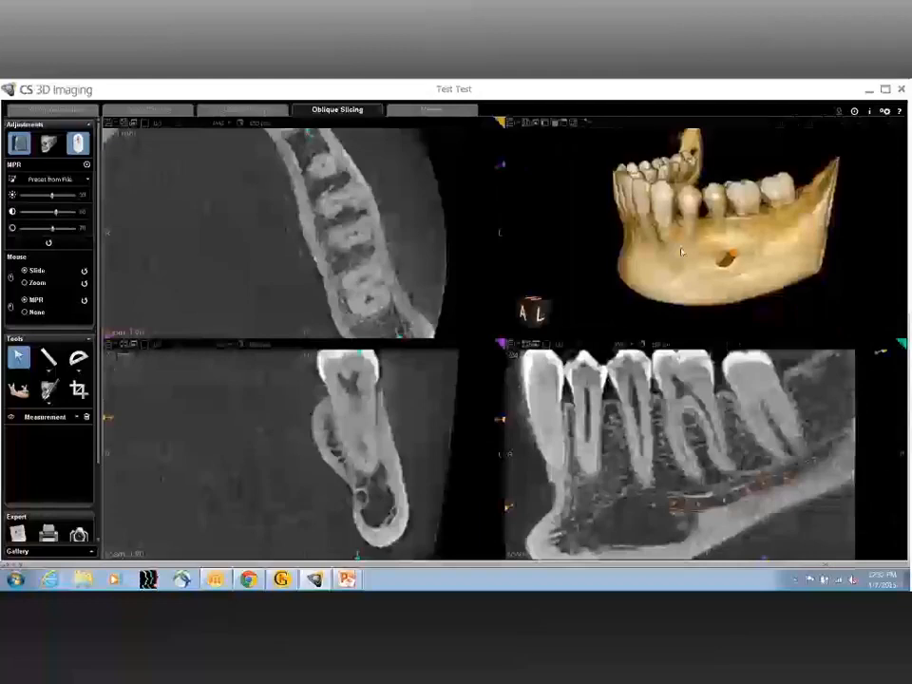
{"action": "left_click_drag", "start_coordinate": [682, 252], "coordinate": [715, 303]}
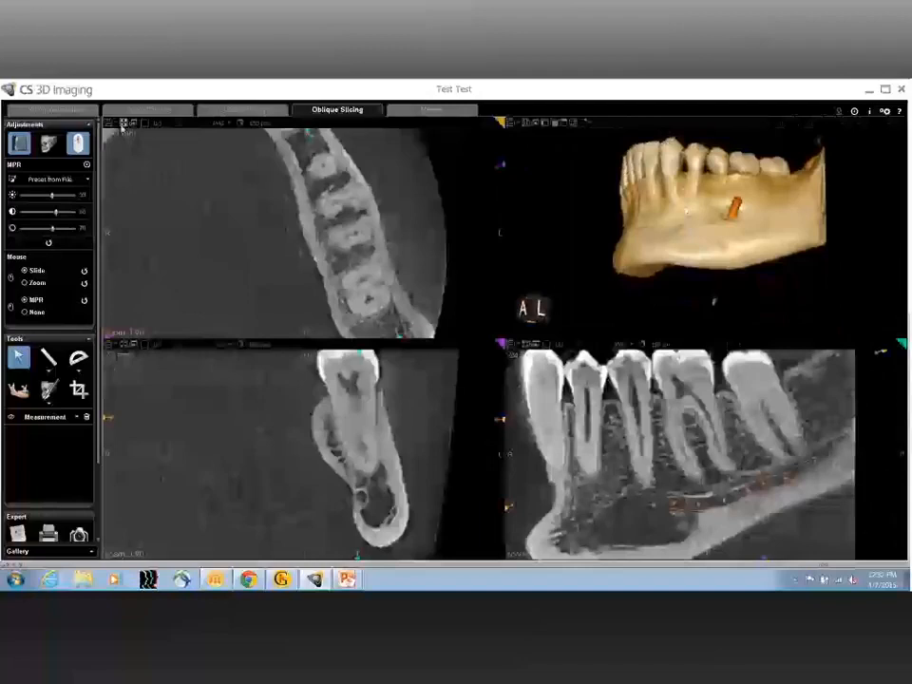
Step: Set the MPR brightness to 51 and slide the enlarged axial slice down through the lower left tooth roots
{"action": "left_click", "coordinate": [125, 127]}
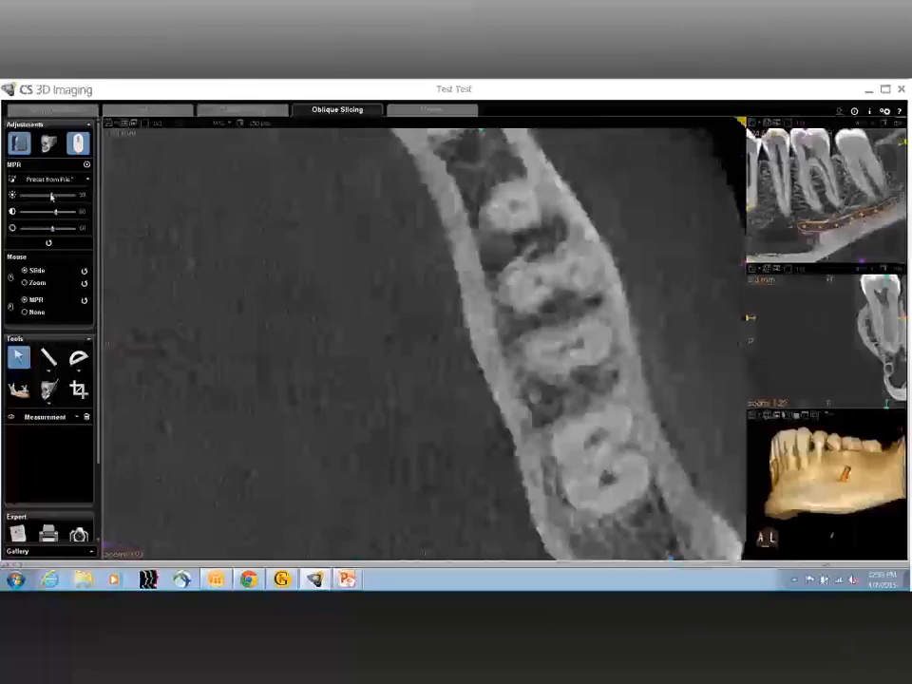
{"action": "left_click_drag", "start_coordinate": [52, 196], "coordinate": [49, 195]}
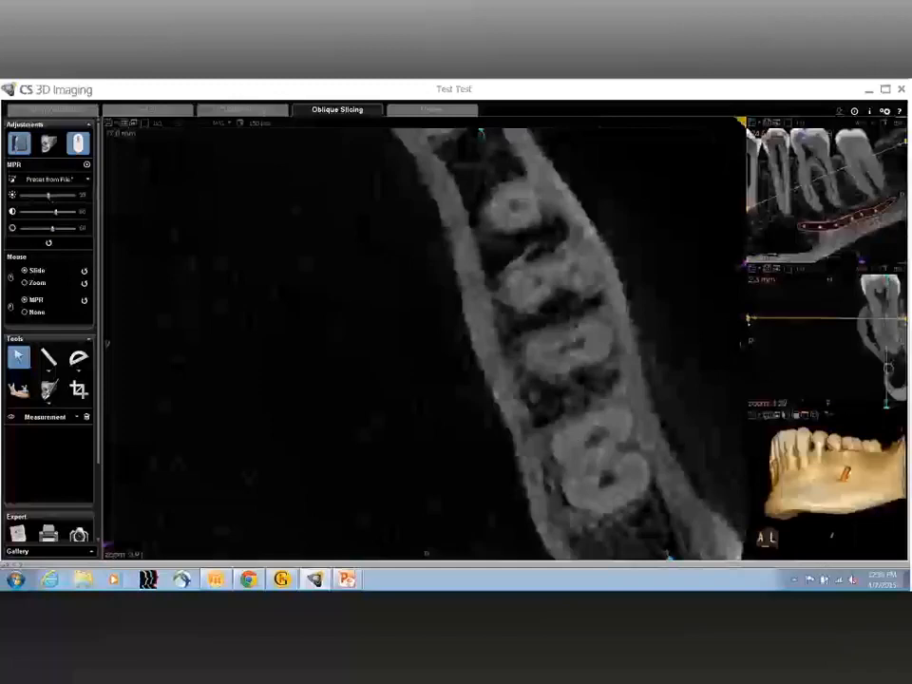
{"action": "scroll", "coordinate": [425, 342], "scroll_direction": "down", "scroll_amount": 5}
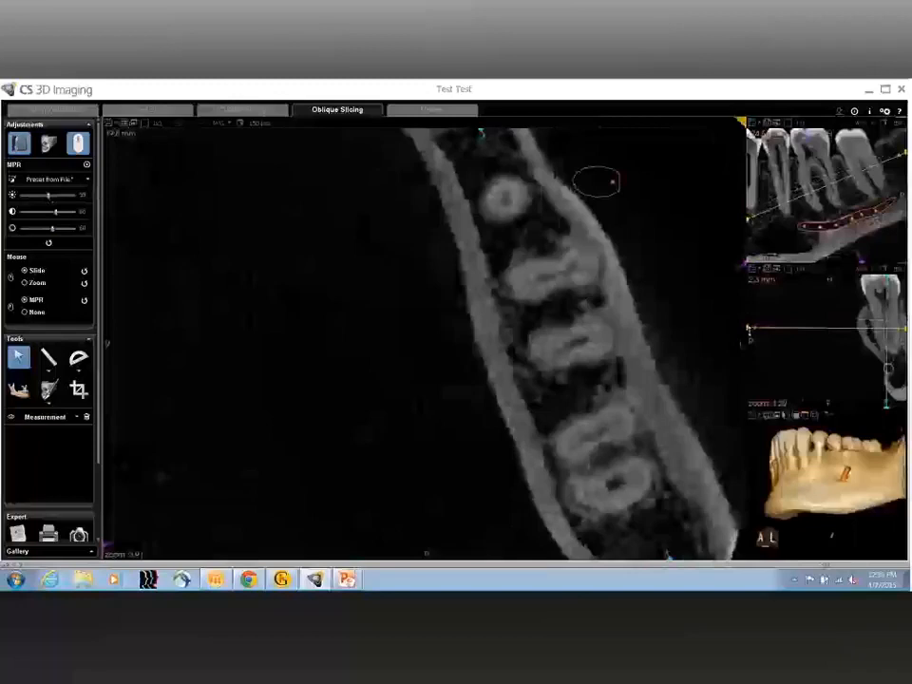
{"action": "scroll", "coordinate": [425, 342], "scroll_direction": "down", "scroll_amount": 2}
{"action": "scroll", "coordinate": [426, 342], "scroll_direction": "down", "scroll_amount": 2}
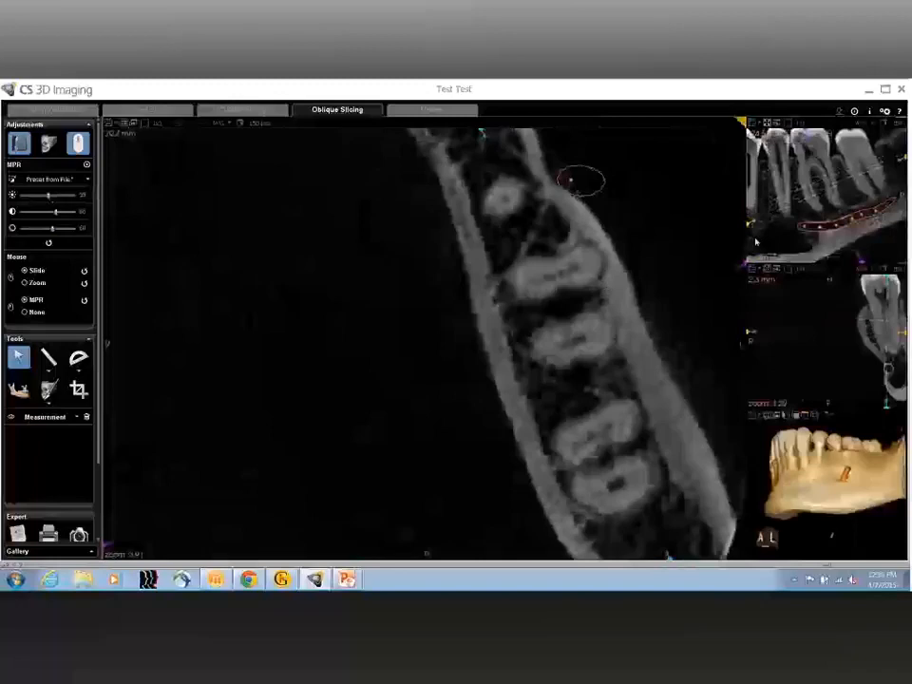
Step: Enlarge the cross-sectional slice and slide back and forth through the lower left molar to examine its roots and the nerve canal
{"action": "left_click", "coordinate": [767, 274]}
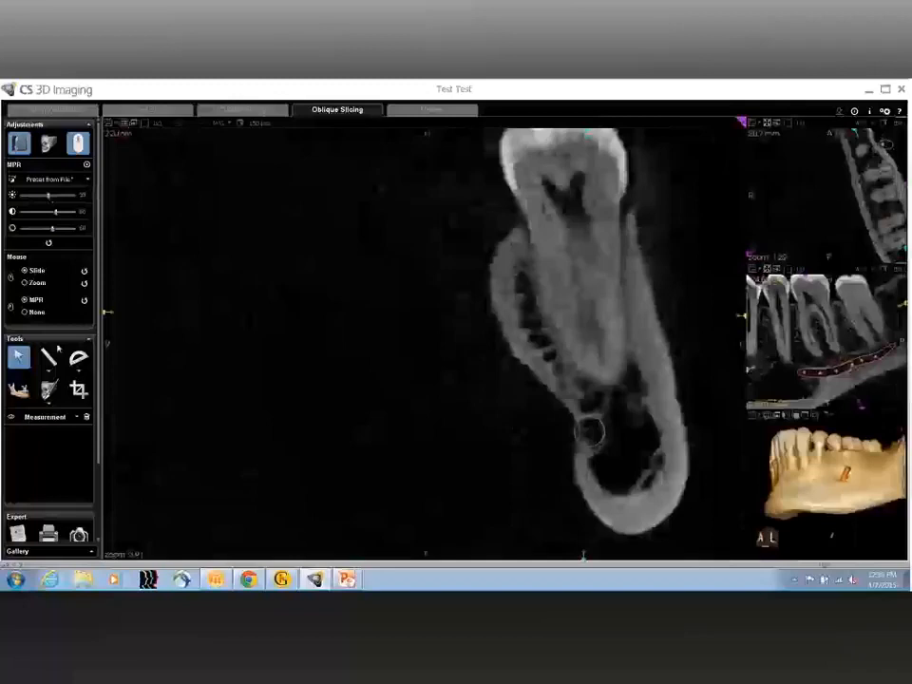
{"action": "scroll", "coordinate": [583, 342], "scroll_direction": "down", "scroll_amount": 3}
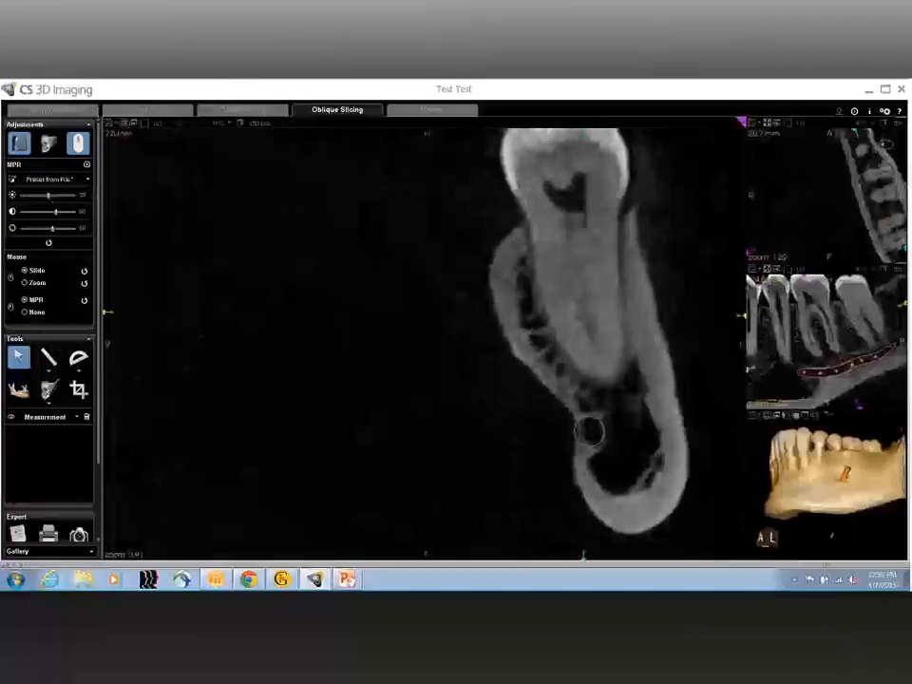
{"action": "scroll", "coordinate": [583, 556], "scroll_direction": "down", "scroll_amount": 2}
{"action": "scroll", "coordinate": [584, 555], "scroll_direction": "down", "scroll_amount": 2}
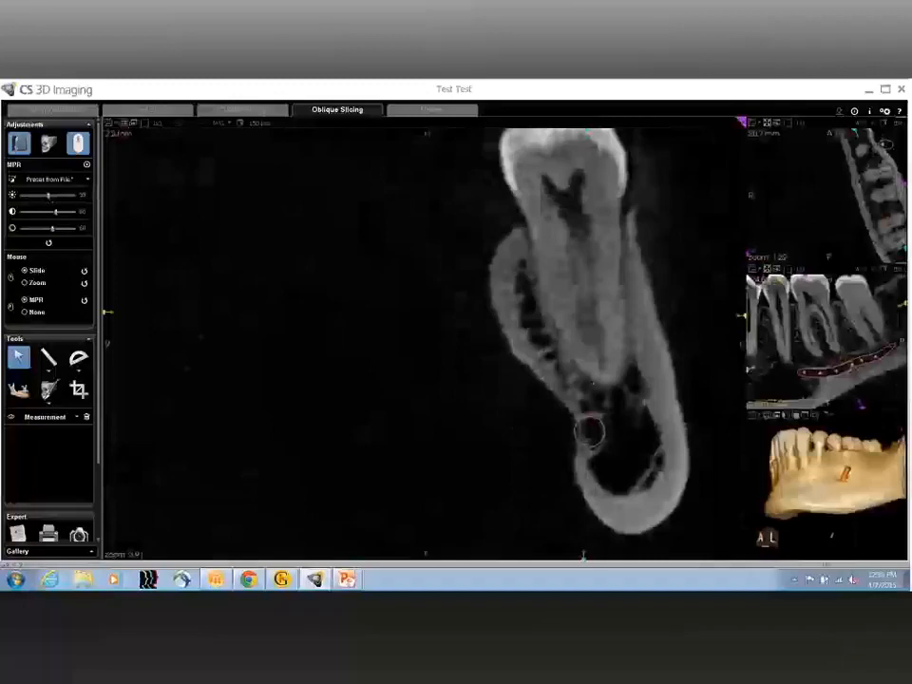
{"action": "scroll", "coordinate": [584, 342], "scroll_direction": "down", "scroll_amount": 2}
{"action": "scroll", "coordinate": [583, 342], "scroll_direction": "up", "scroll_amount": 2}
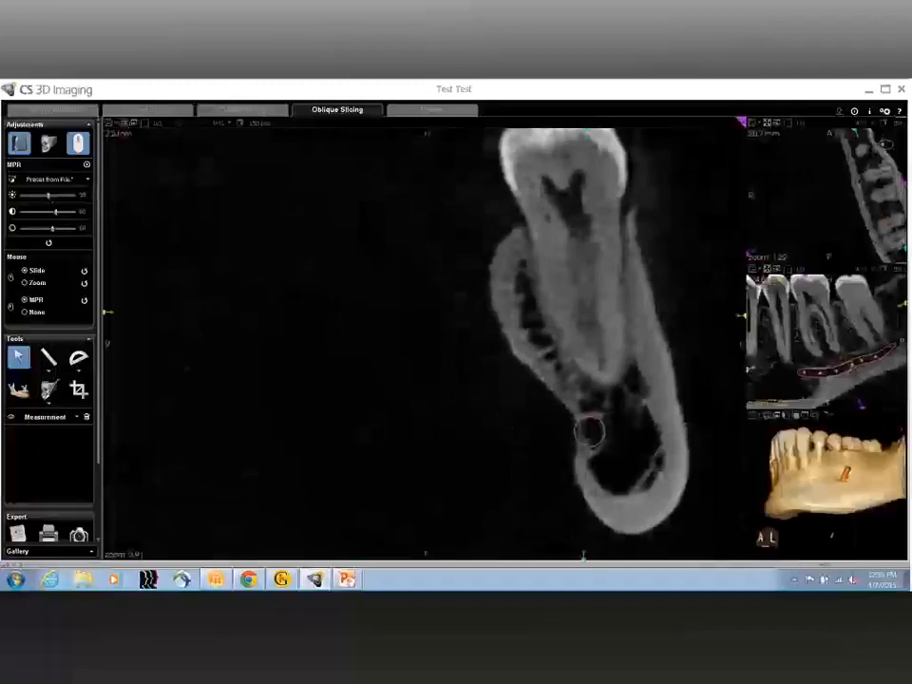
{"action": "scroll", "coordinate": [584, 555], "scroll_direction": "down", "scroll_amount": 1}
{"action": "scroll", "coordinate": [583, 555], "scroll_direction": "down", "scroll_amount": 1}
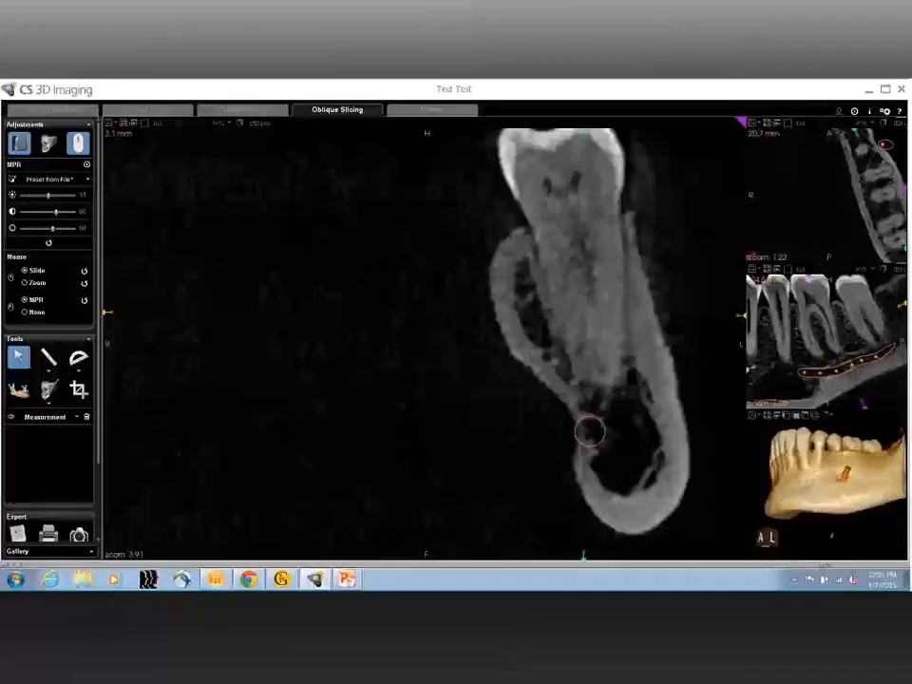
{"action": "scroll", "coordinate": [589, 432], "scroll_direction": "down", "scroll_amount": 2}
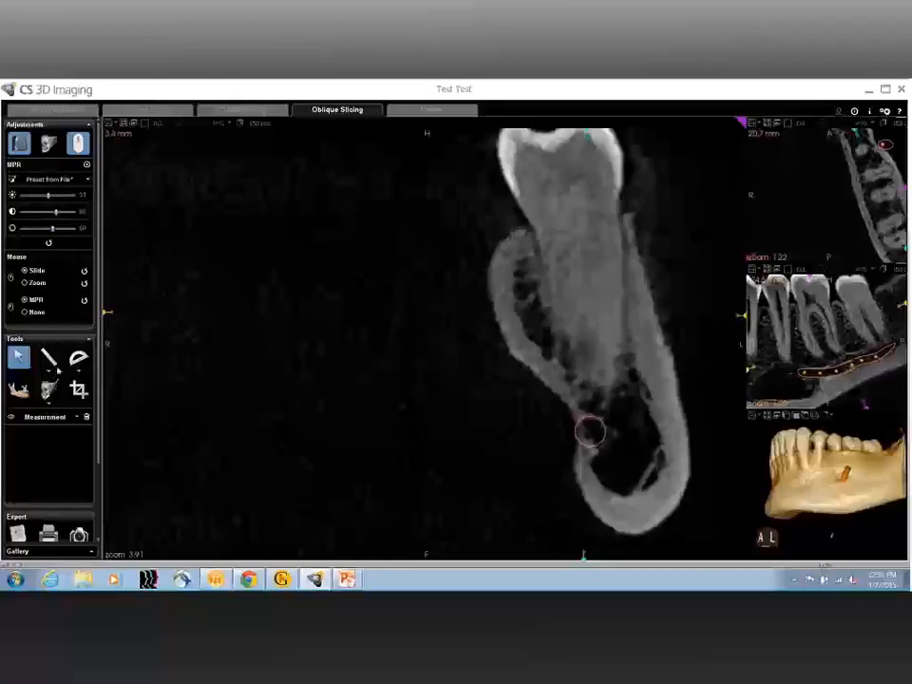
{"action": "scroll", "coordinate": [570, 323], "scroll_direction": "down", "scroll_amount": 3}
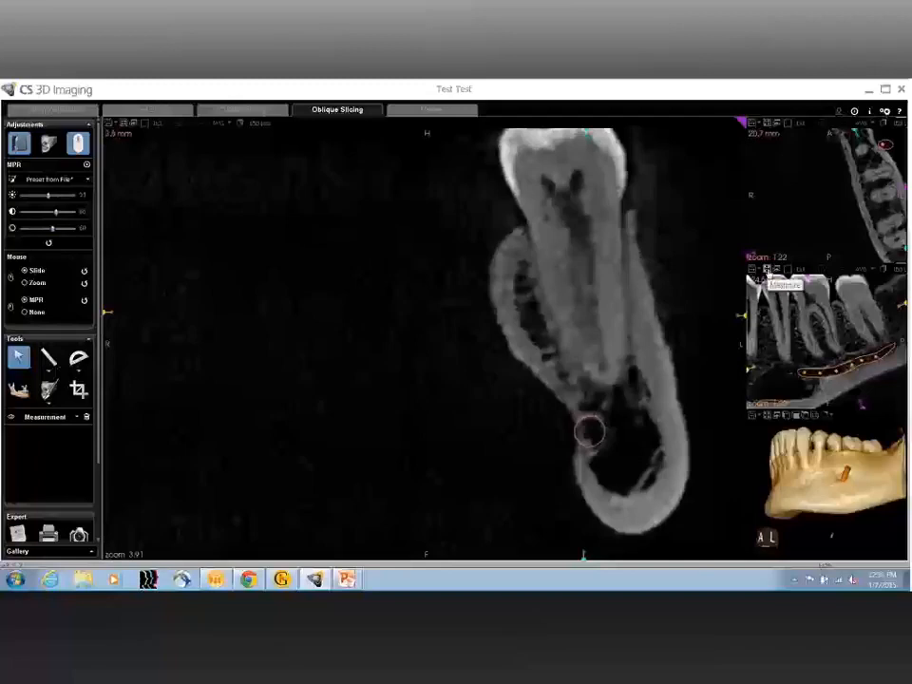
Step: Enlarge the lengthwise slice and the 3D mandible in turn, rotating the model to its front-right side
{"action": "left_click", "coordinate": [768, 274]}
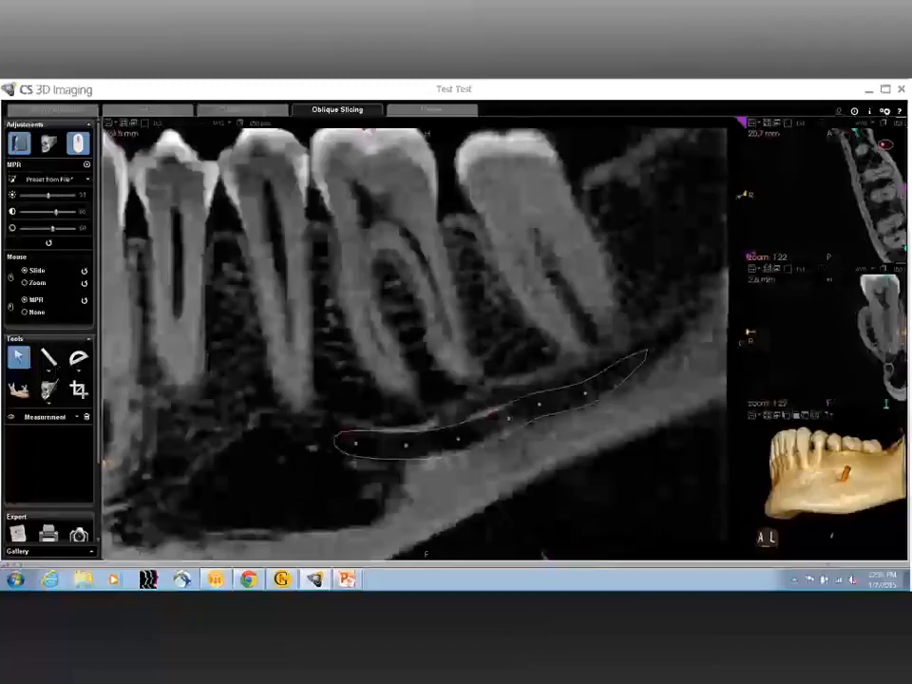
{"action": "left_click", "coordinate": [767, 418]}
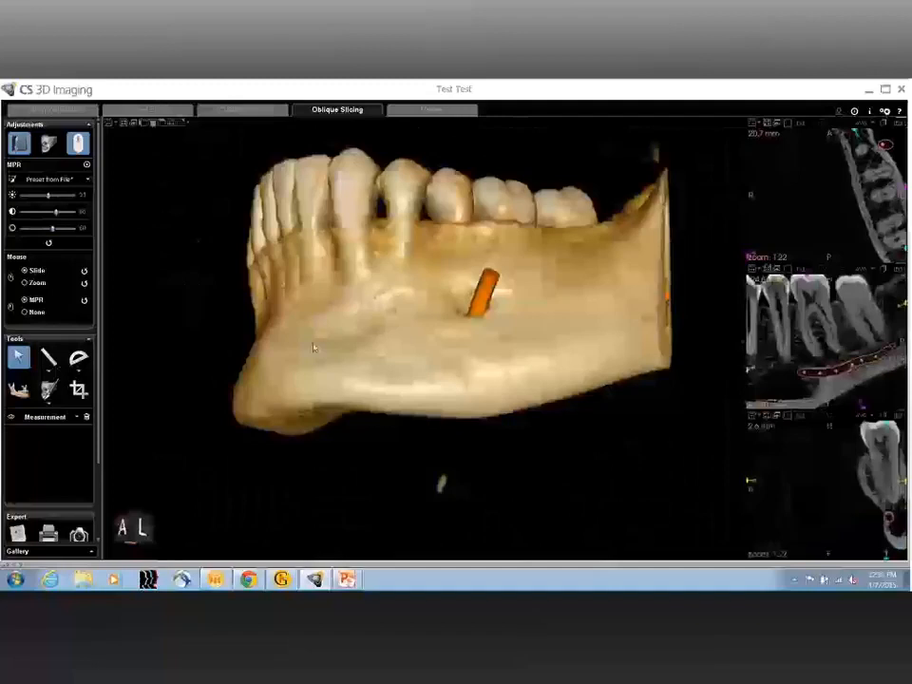
{"action": "left_click_drag", "start_coordinate": [314, 348], "coordinate": [589, 406]}
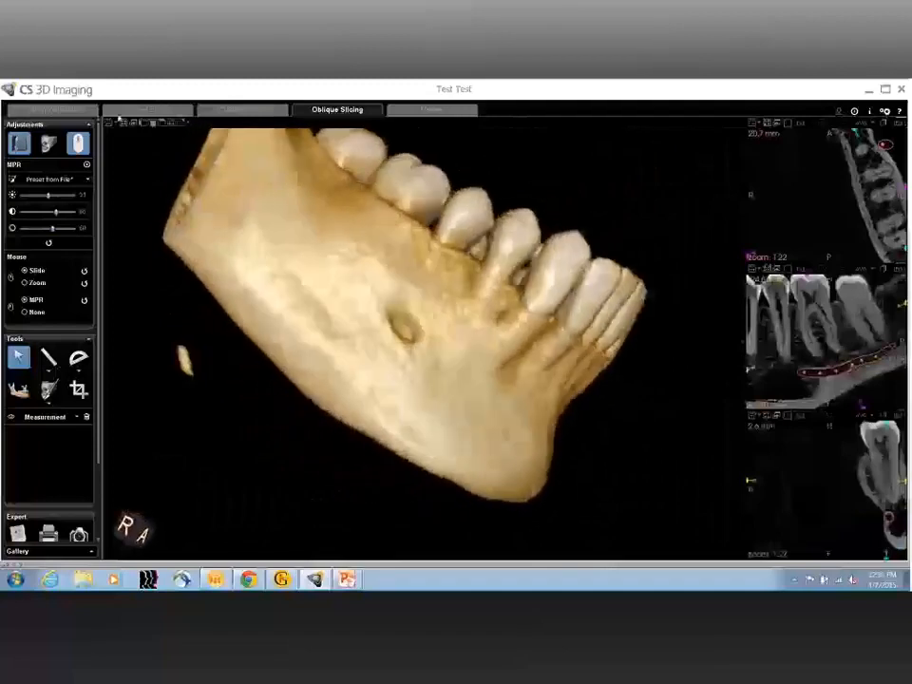
Step: View the 3D mandible in the standard coronal, axial and sagittal orientations
{"action": "left_click", "coordinate": [153, 126]}
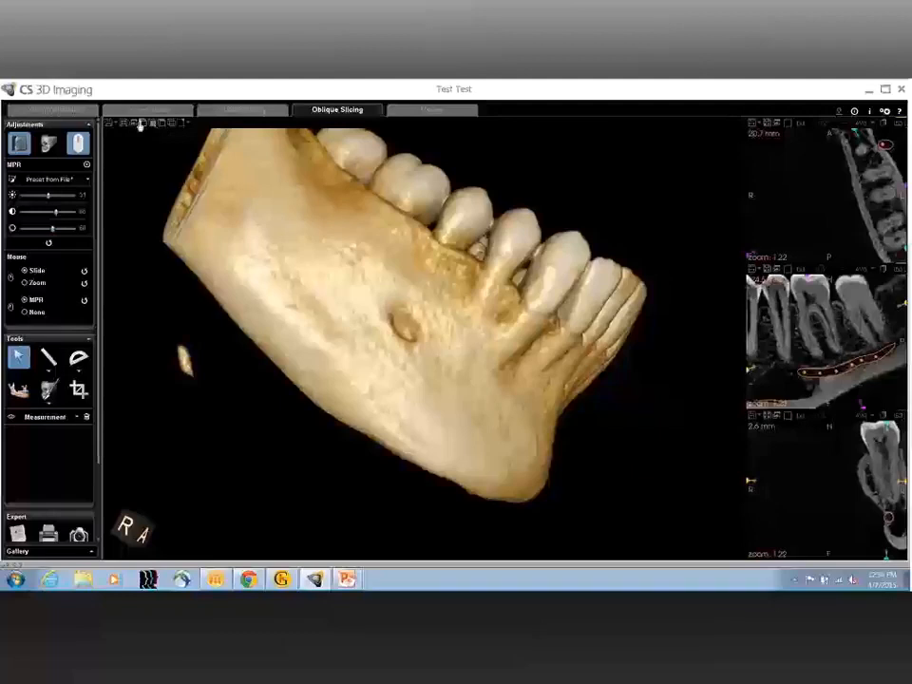
{"action": "left_click", "coordinate": [154, 125]}
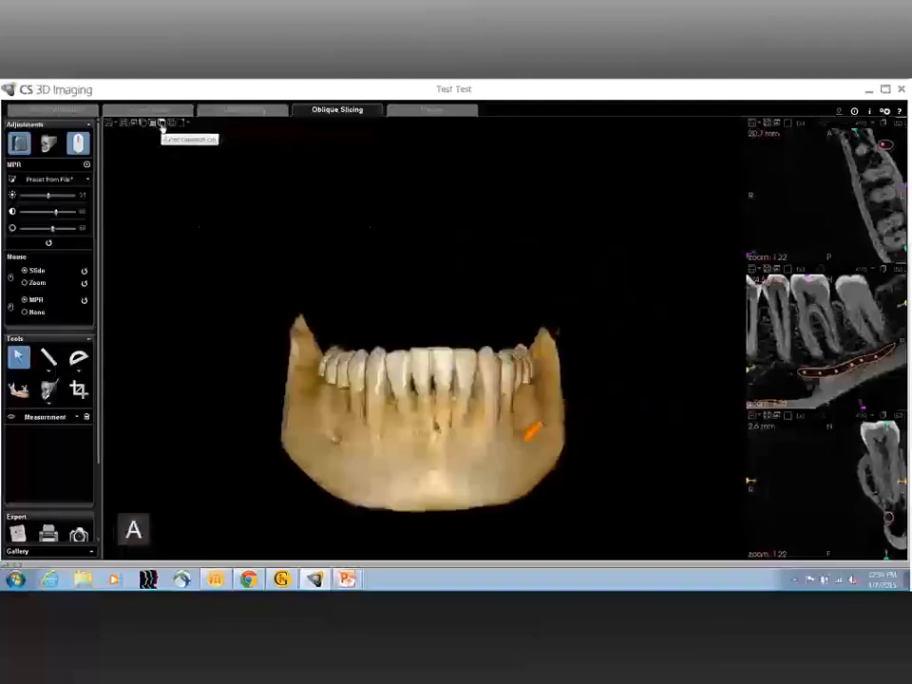
{"action": "left_click", "coordinate": [161, 124]}
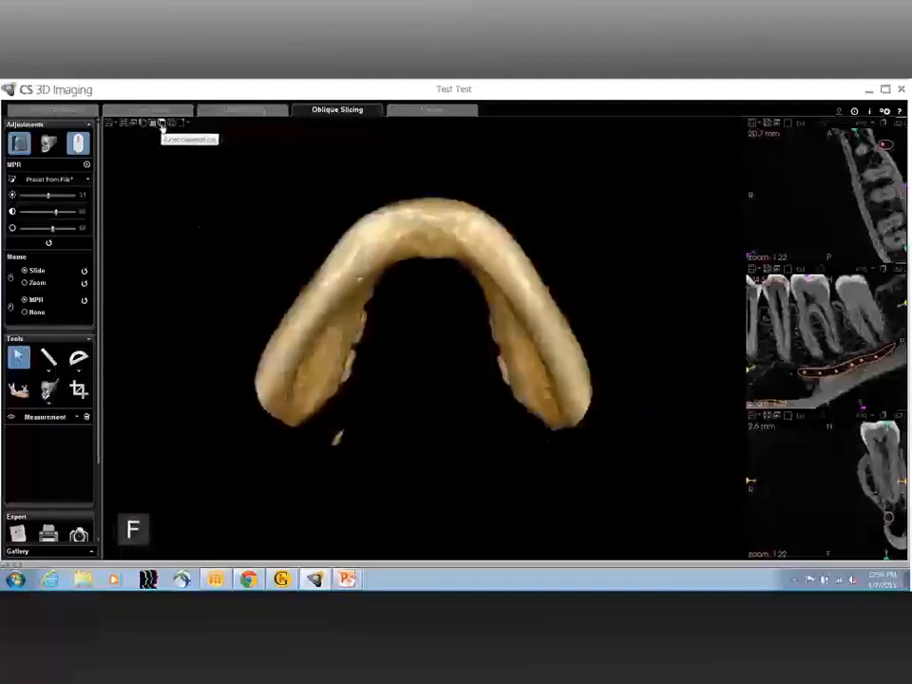
{"action": "left_click", "coordinate": [143, 125]}
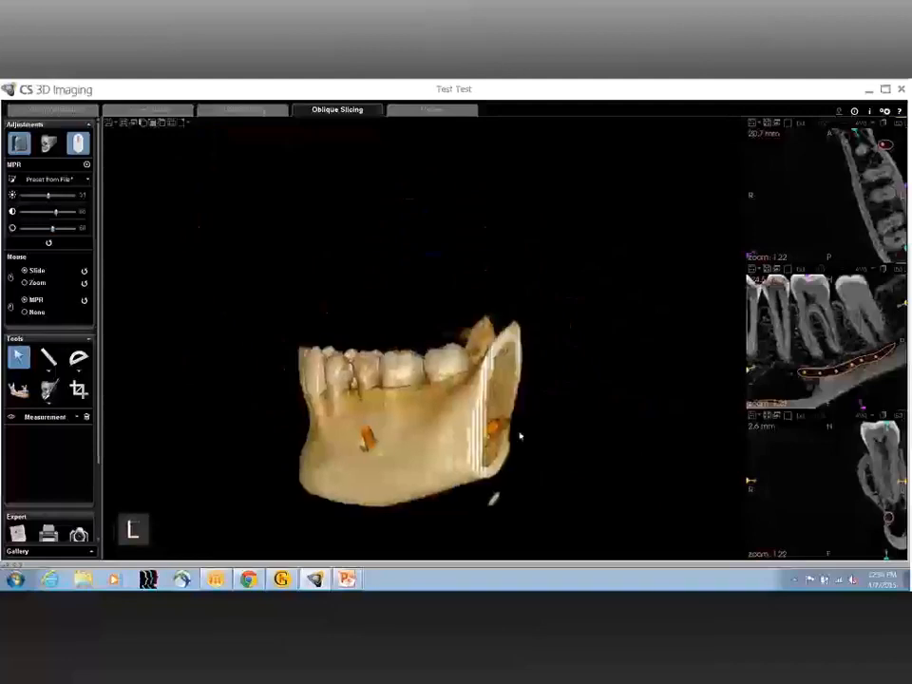
Step: Rotate the 3D mandible to inspect its rear and right sides, and return it to the front view
{"action": "left_click_drag", "start_coordinate": [495, 497], "coordinate": [516, 503]}
{"action": "left_click_drag", "start_coordinate": [445, 437], "coordinate": [230, 442]}
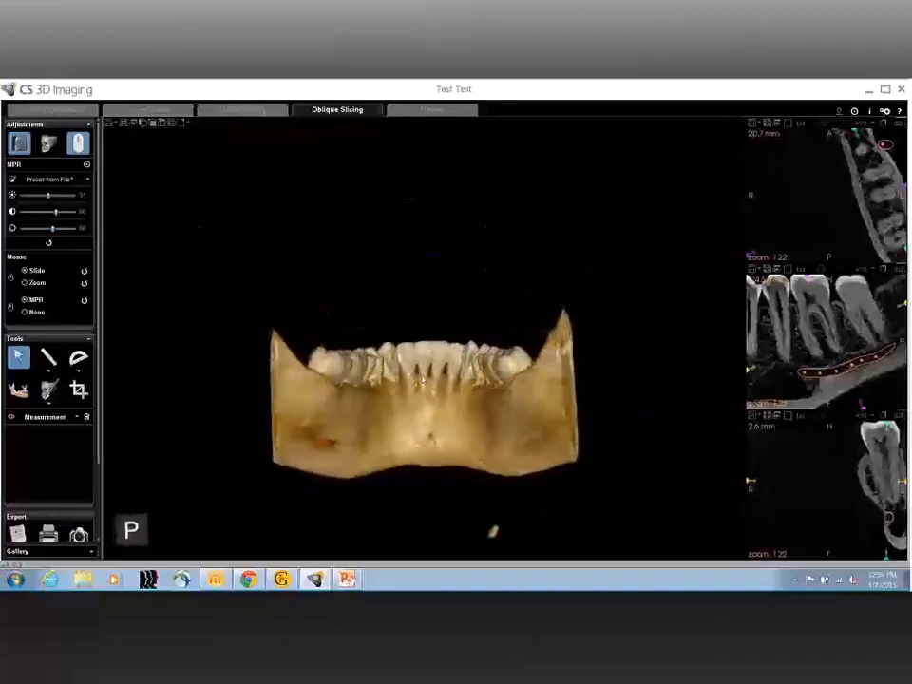
{"action": "mouse_move", "coordinate": [422, 380]}
{"action": "left_mouse_down"}
{"action": "mouse_move", "coordinate": [425, 332]}
{"action": "mouse_move", "coordinate": [444, 585]}
{"action": "left_mouse_up"}
{"action": "left_click_drag", "start_coordinate": [456, 370], "coordinate": [166, 260]}
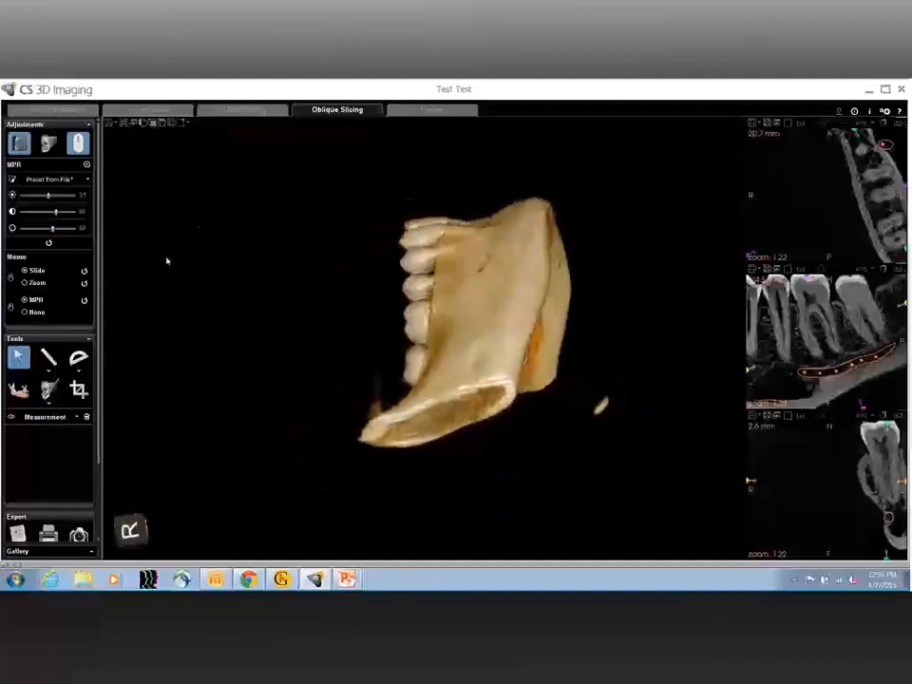
{"action": "left_click", "coordinate": [153, 124]}
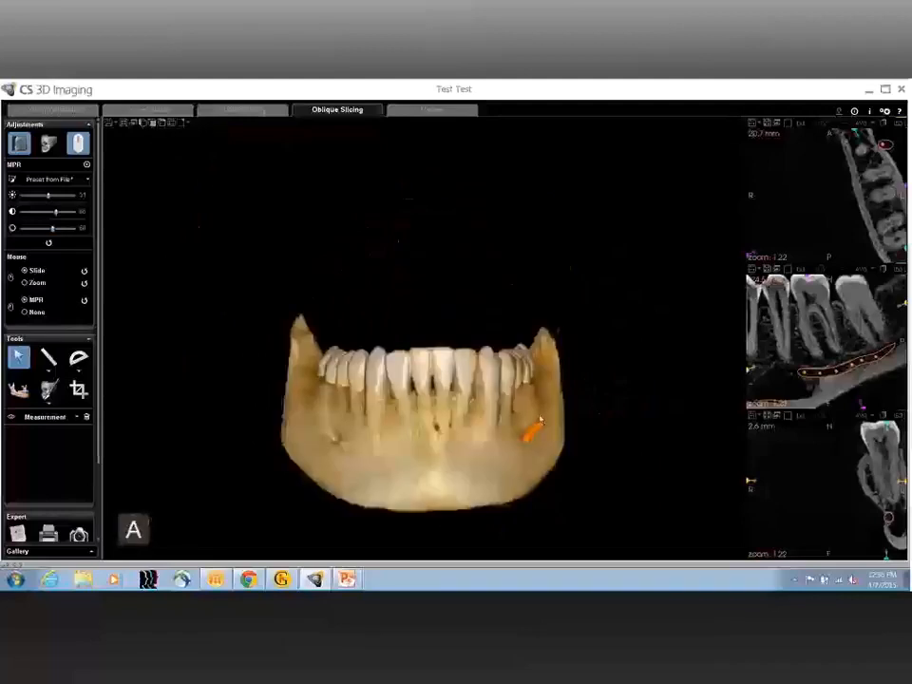
Step: Show the Maxilla region of interest together with the mandible and turn the 3D jaws to their front-right side
{"action": "left_click", "coordinate": [64, 419]}
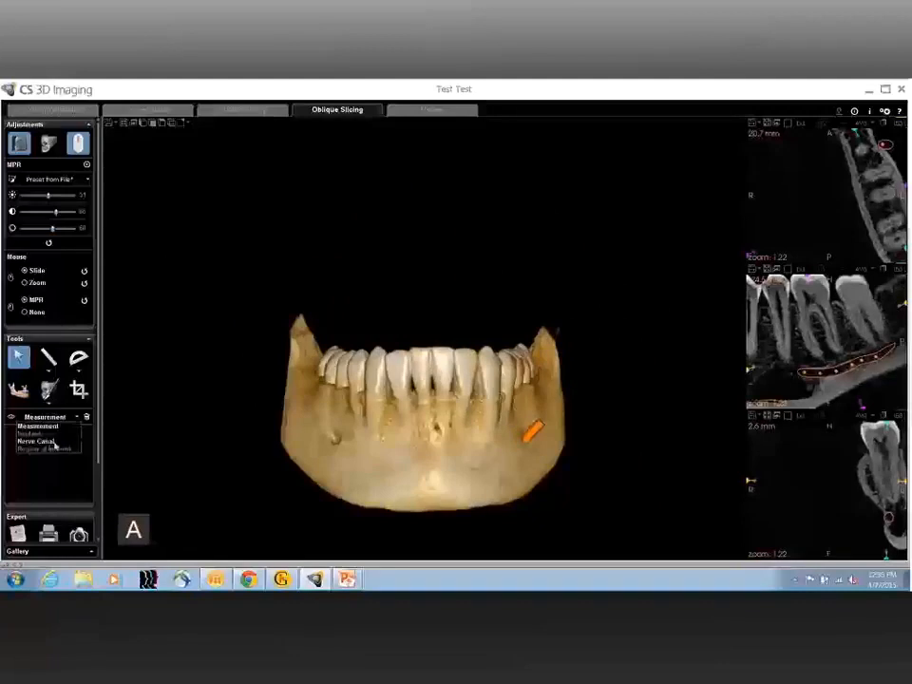
{"action": "left_click", "coordinate": [56, 450]}
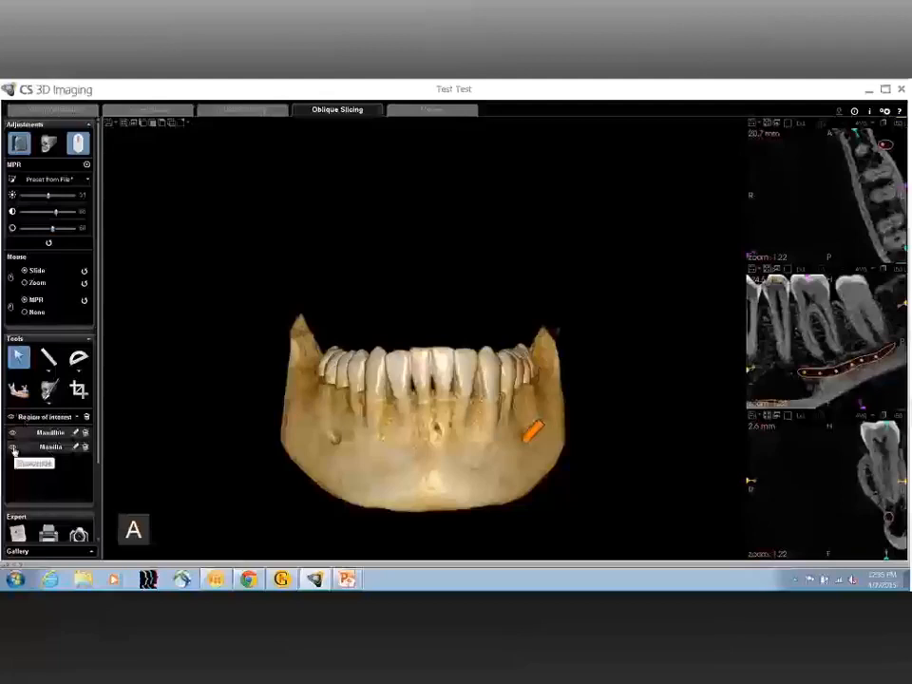
{"action": "left_click", "coordinate": [40, 448]}
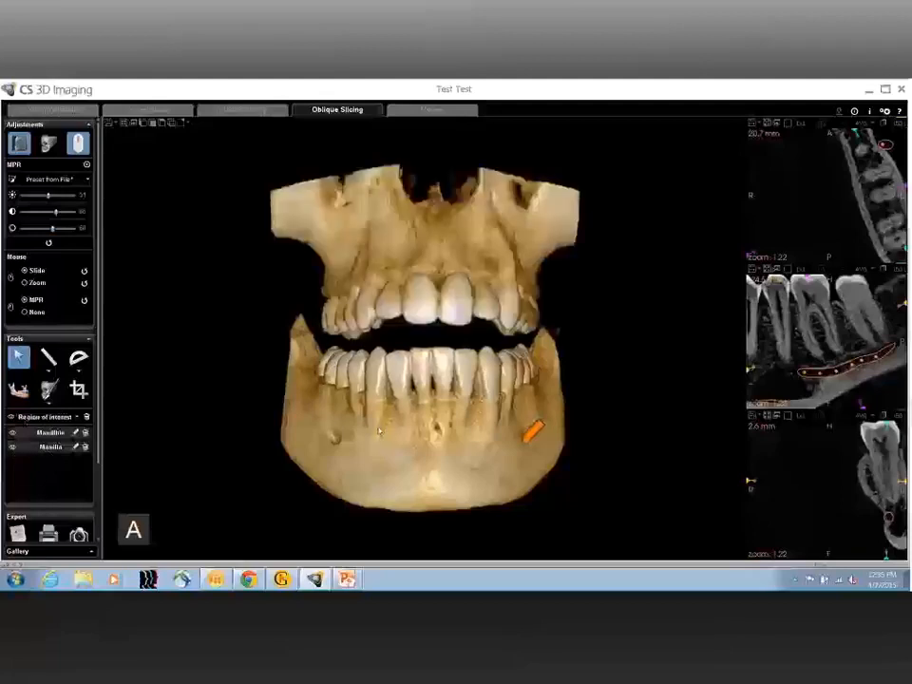
{"action": "left_click_drag", "start_coordinate": [385, 431], "coordinate": [493, 435]}
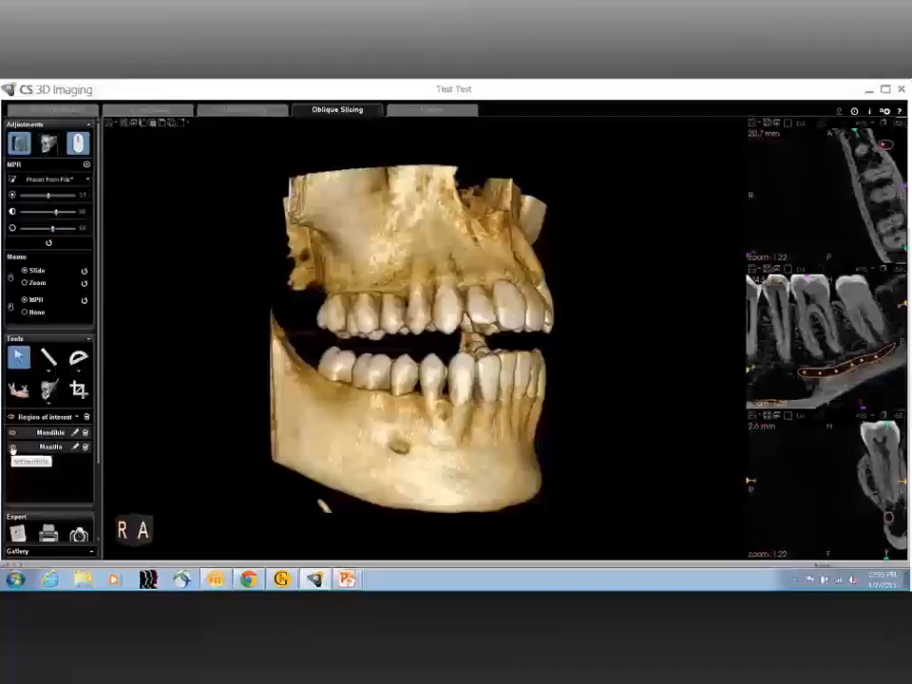
Step: Hide the Maxilla region of interest and turn the 3D mandible to face the front
{"action": "left_click", "coordinate": [12, 448]}
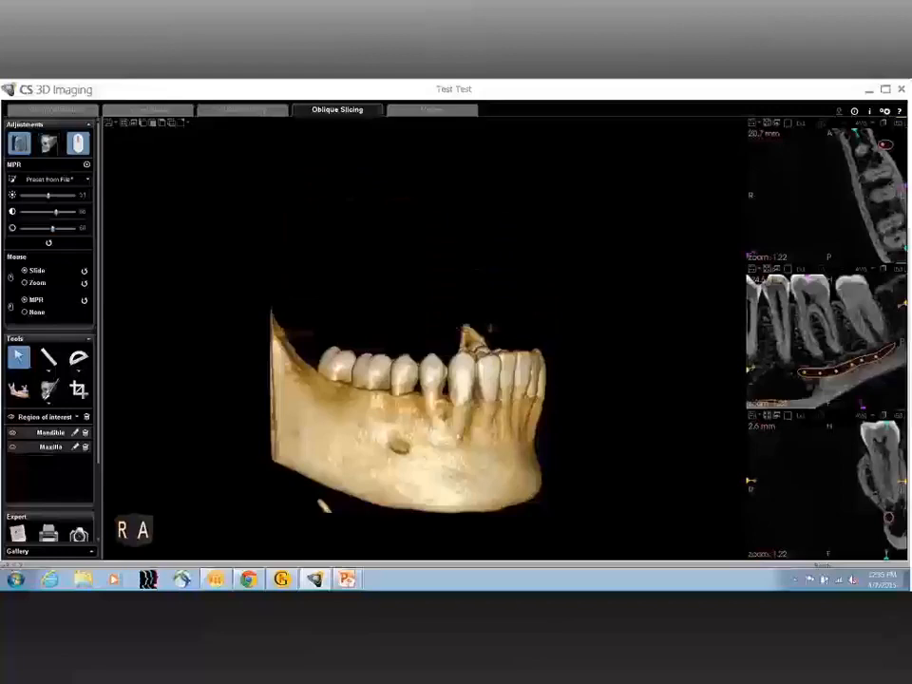
{"action": "left_click_drag", "start_coordinate": [473, 439], "coordinate": [325, 448]}
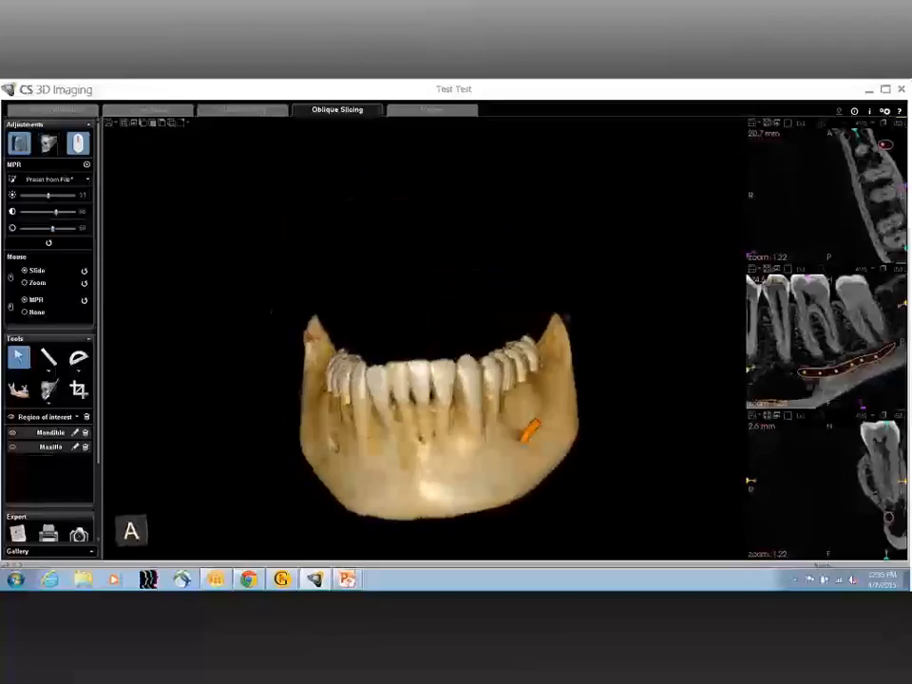
Step: Show the scan in Curved Slicing and move the cross-sections to the left premolar where the nerve canal exits
{"action": "left_click", "coordinate": [146, 111]}
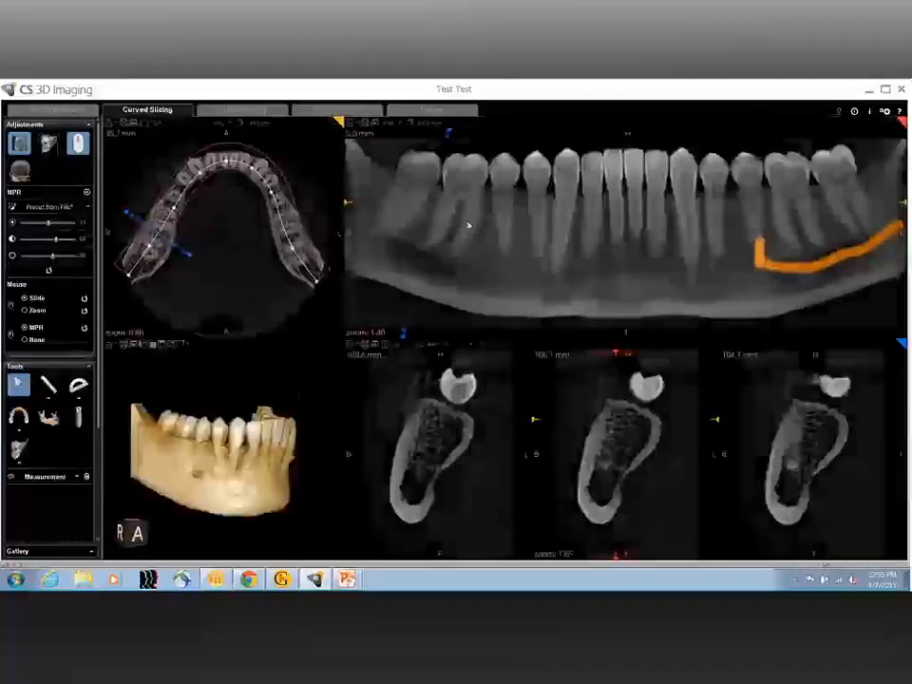
{"action": "double_click", "coordinate": [756, 207]}
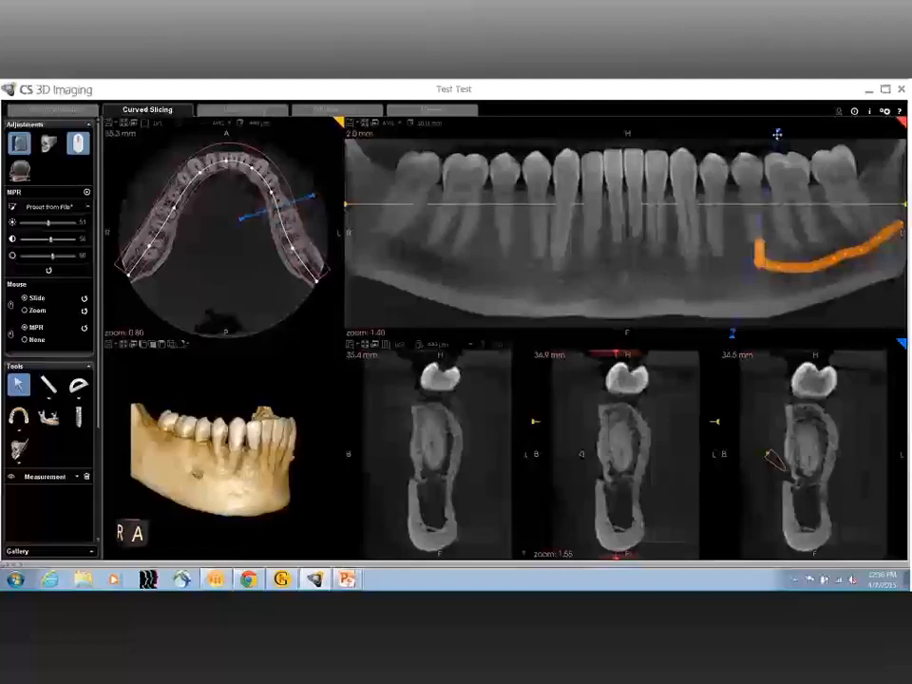
{"action": "left_click_drag", "start_coordinate": [777, 135], "coordinate": [741, 138]}
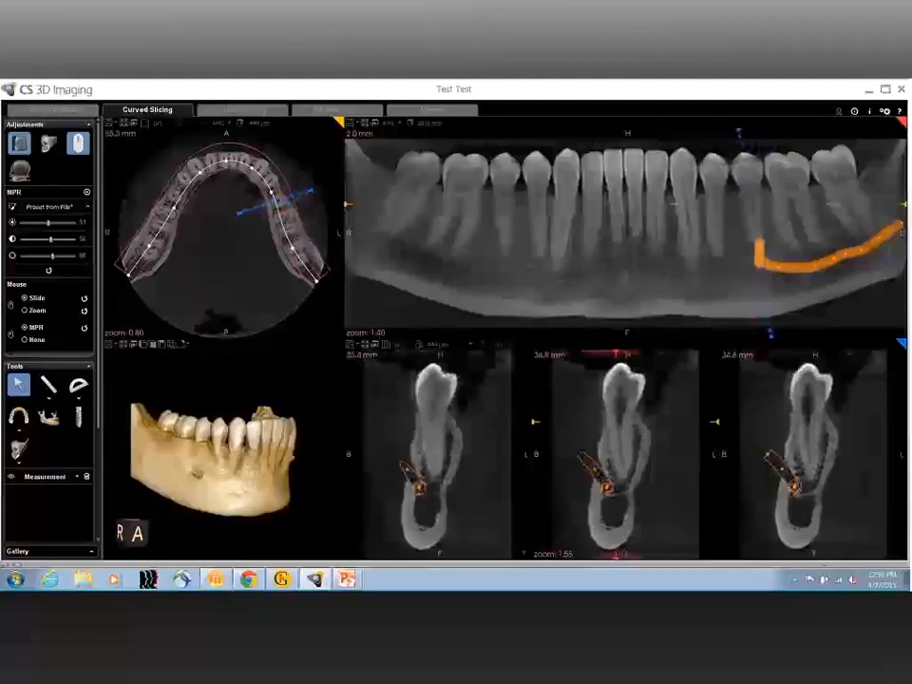
{"action": "scroll", "coordinate": [498, 513], "scroll_direction": "down", "scroll_amount": 3}
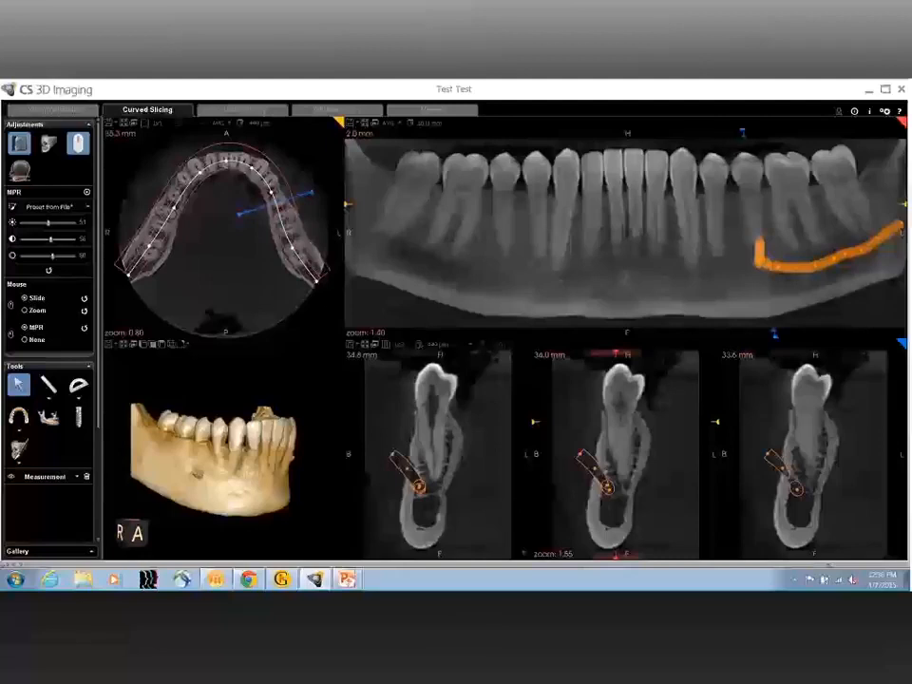
Step: Take a screenshot of the cross-sectional view and enter a description naming the mental foramen
{"action": "left_click", "coordinate": [350, 348]}
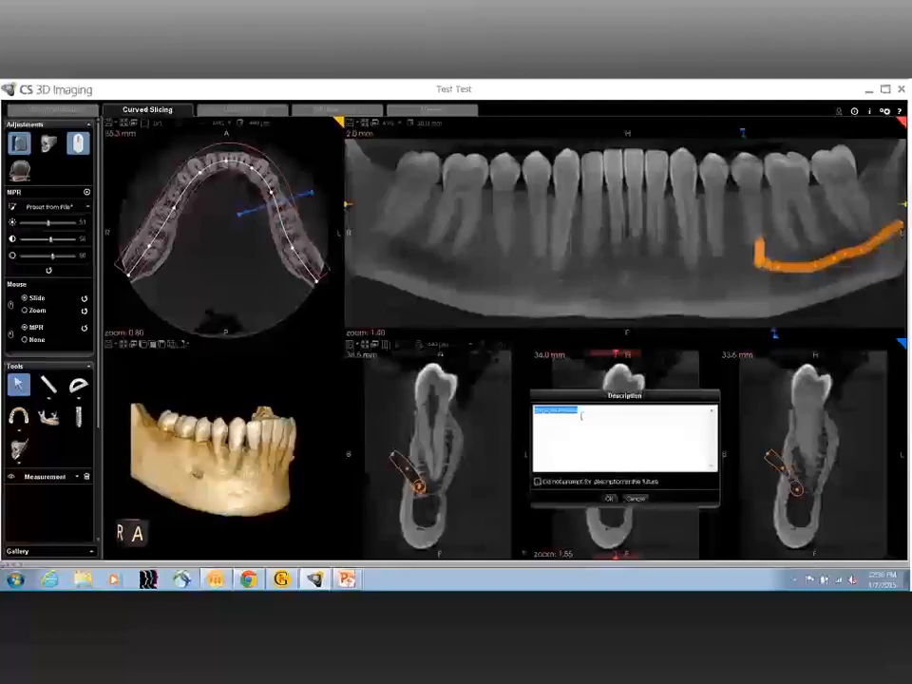
{"action": "type", "text": "#1"}
{"action": "type", "text": "ntal f"}
{"action": "type", "text": "oramen"}
{"action": "type", "text": "n"}
{"action": "left_click", "coordinate": [609, 498]}
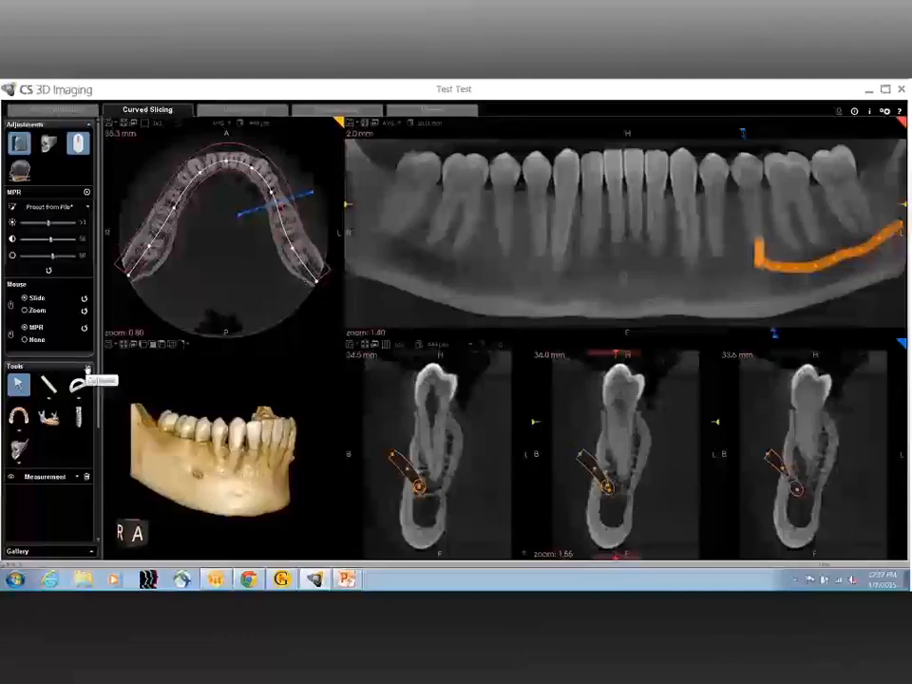
Step: Hide the arch curve on the axial slice and rotate the 3D mandible to its front-left side
{"action": "left_click", "coordinate": [78, 477]}
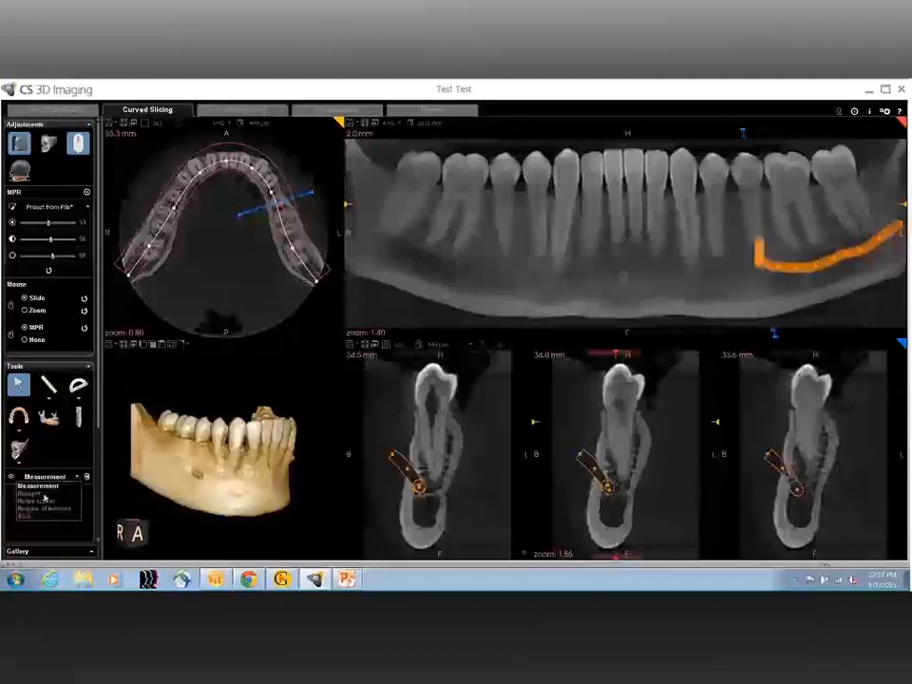
{"action": "left_click", "coordinate": [21, 516]}
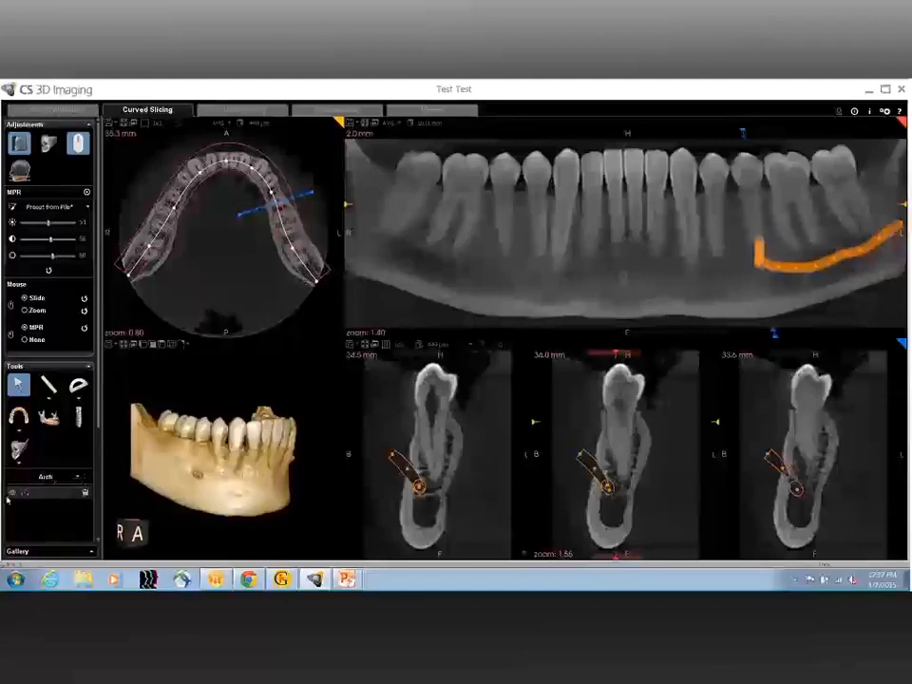
{"action": "left_click", "coordinate": [11, 493]}
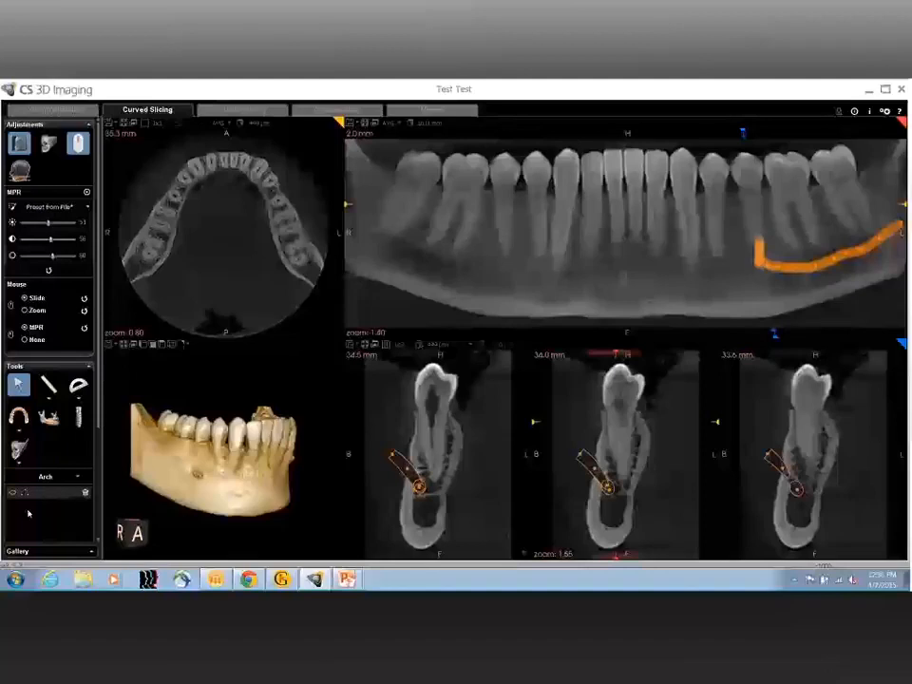
{"action": "left_click_drag", "start_coordinate": [305, 514], "coordinate": [156, 504]}
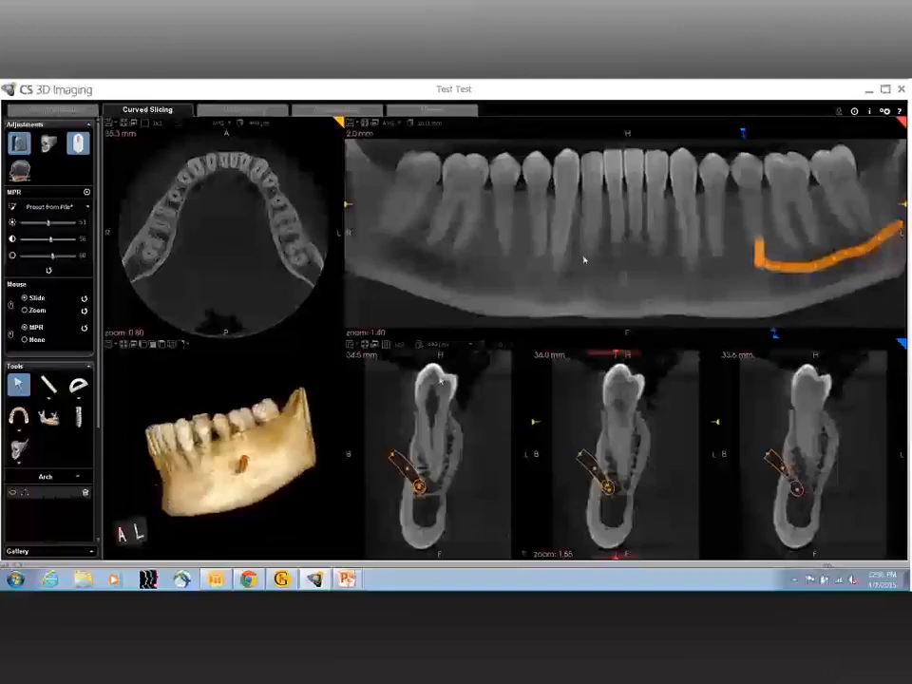
Step: Enlarge the panoramic slice and raise the MPR sharpness to its maximum
{"action": "left_click", "coordinate": [365, 123]}
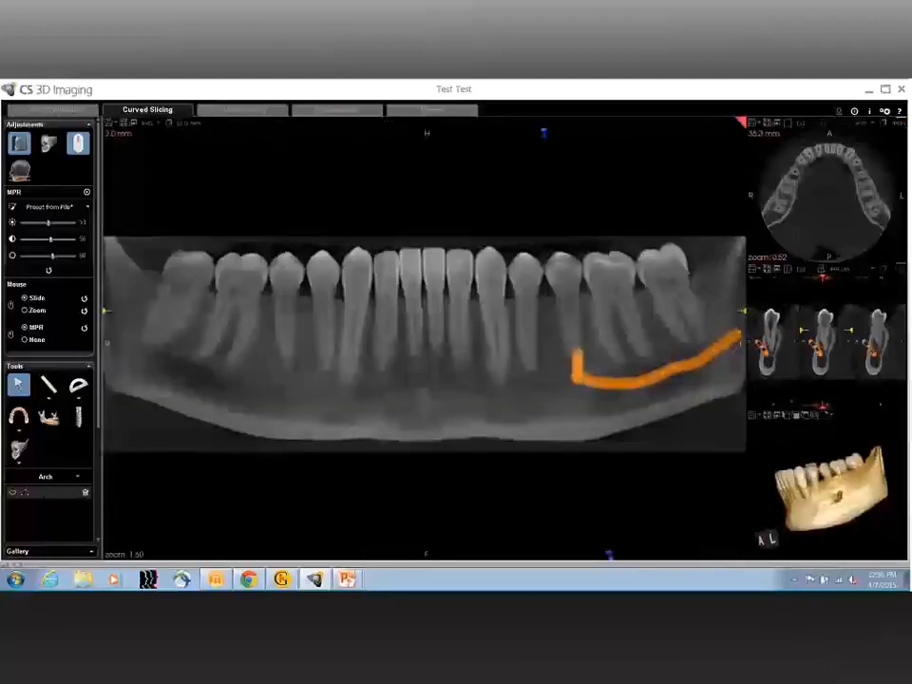
{"action": "left_click_drag", "start_coordinate": [54, 257], "coordinate": [80, 259]}
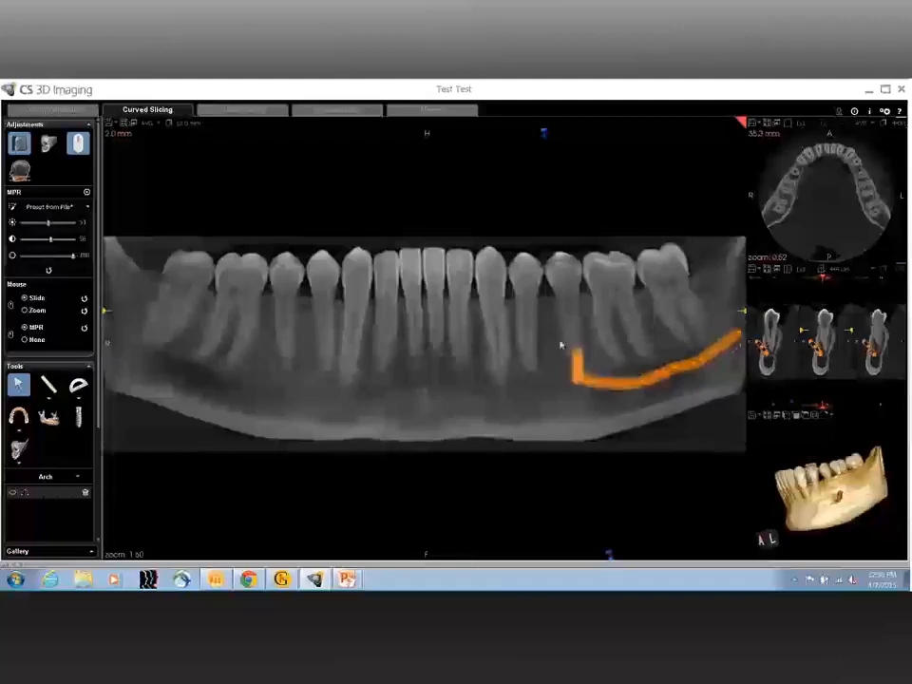
Step: Enlarge the cross-sectional view and display a single slice in a 1x1 layout
{"action": "left_click", "coordinate": [766, 269]}
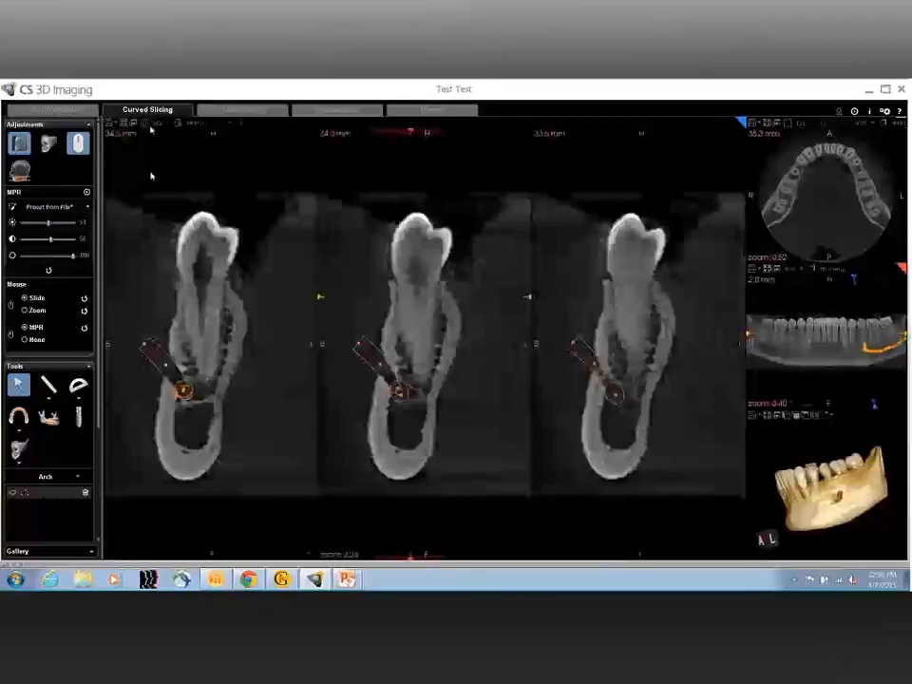
{"action": "left_click", "coordinate": [148, 124]}
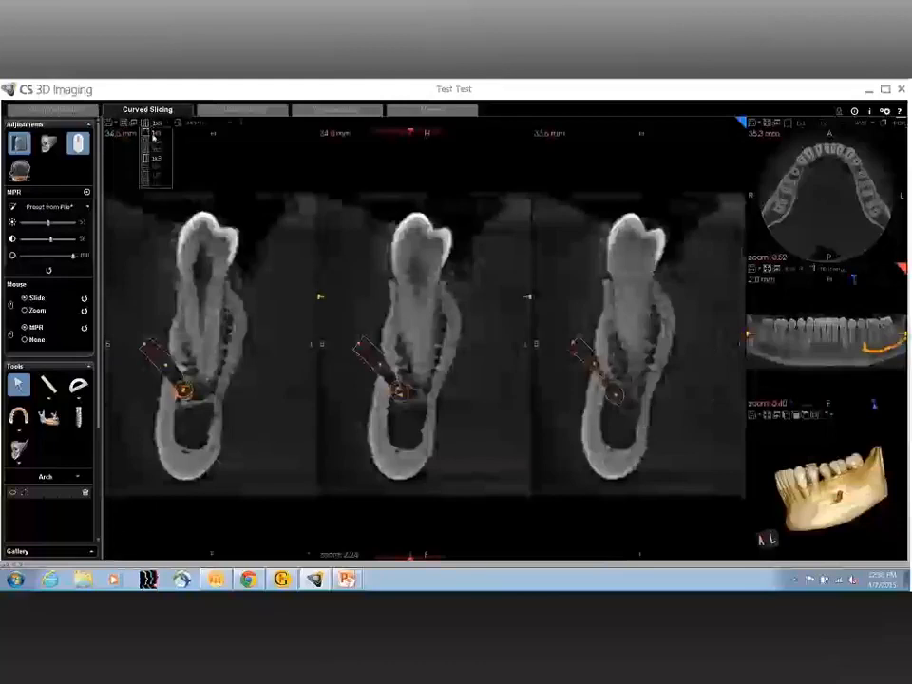
{"action": "left_click", "coordinate": [153, 136]}
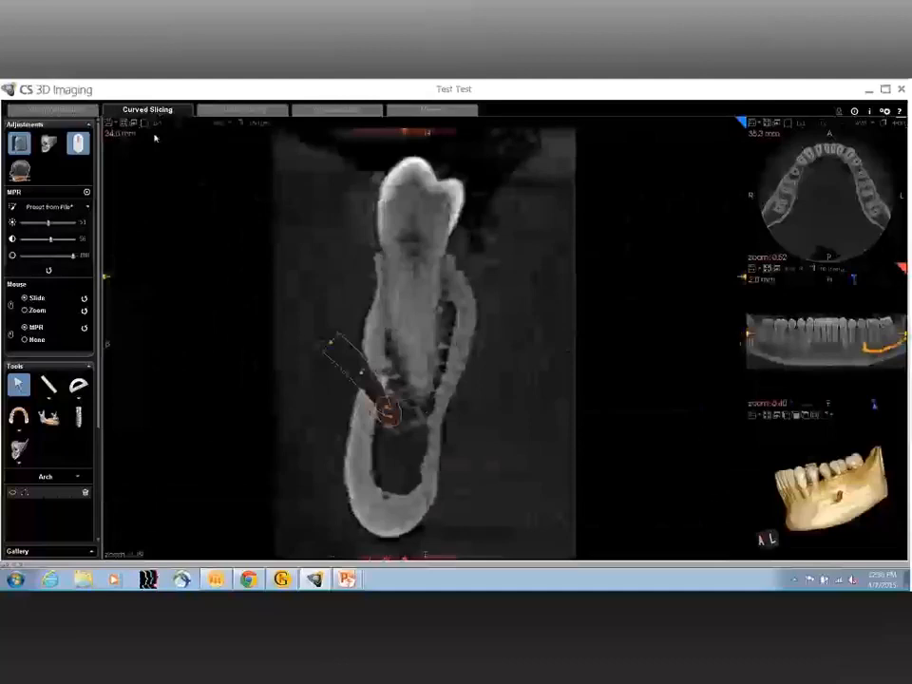
Step: Choose a slice thickness for the enlarged cross-section and slightly reduce the MPR sharpness
{"action": "left_click", "coordinate": [253, 123]}
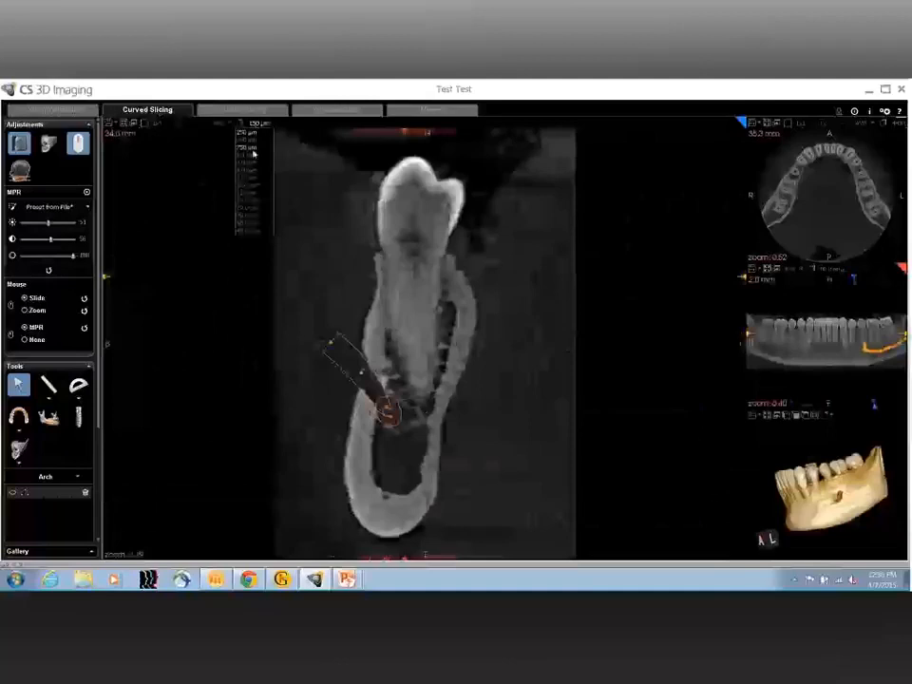
{"action": "left_click", "coordinate": [254, 152]}
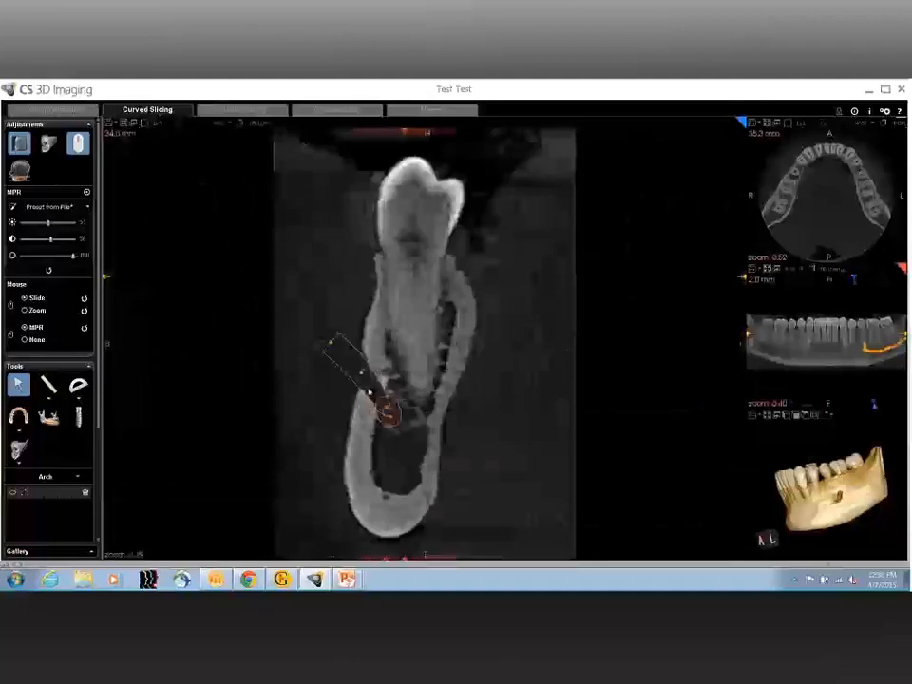
{"action": "left_click", "coordinate": [57, 256]}
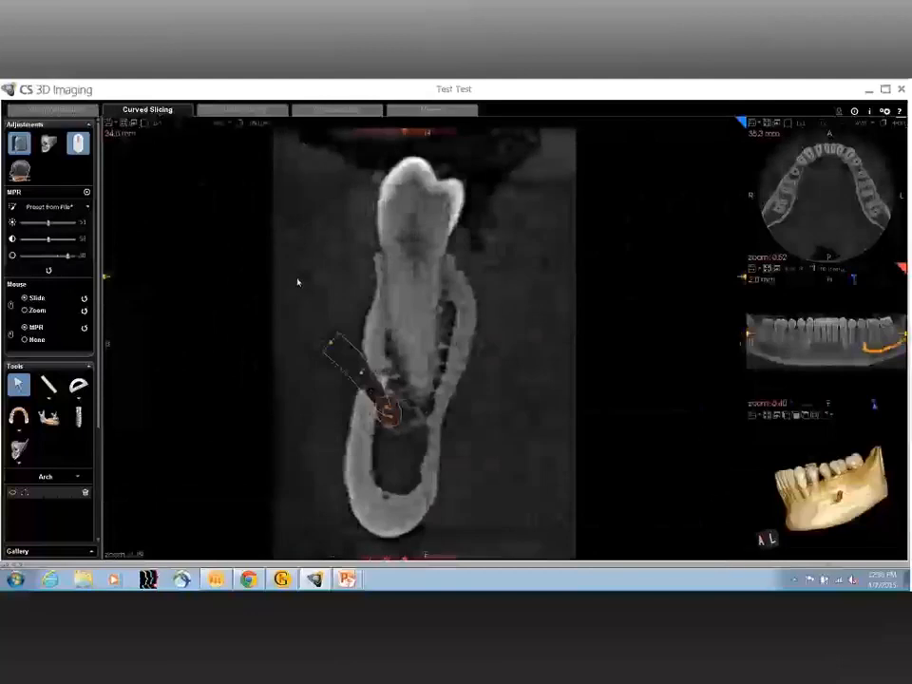
Step: Restore the four-view Curved Slicing layout and set the 3D mandible to the coronal orientation
{"action": "mouse_move", "coordinate": [213, 581]}
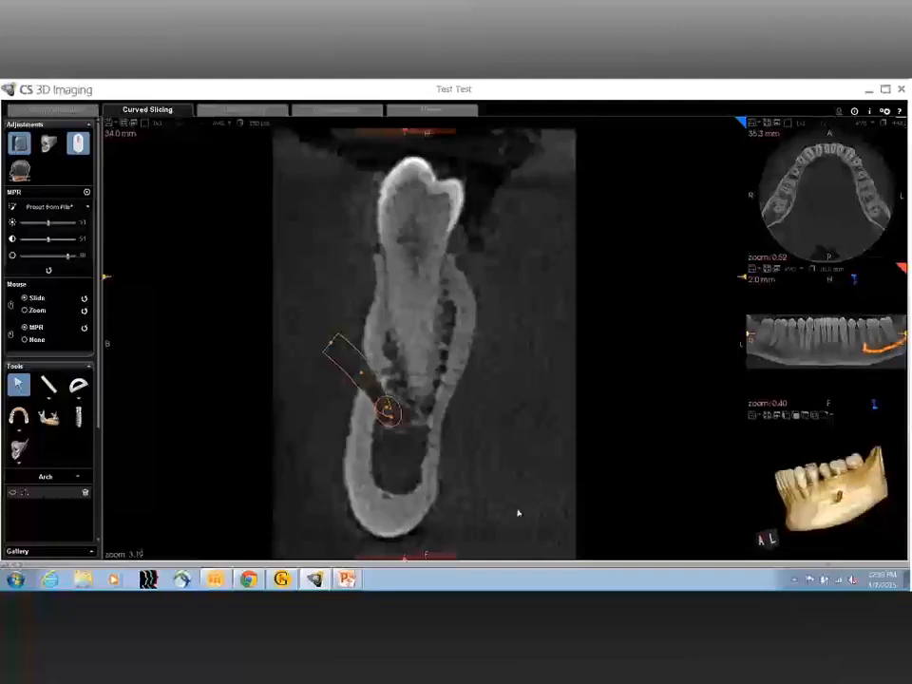
{"action": "left_click", "coordinate": [124, 125]}
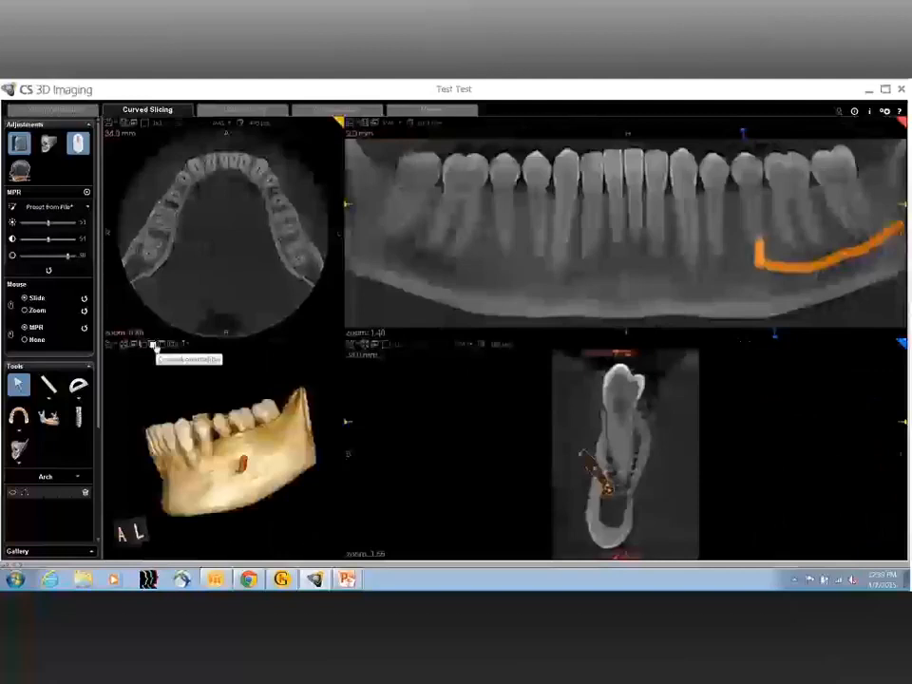
{"action": "left_click", "coordinate": [155, 345]}
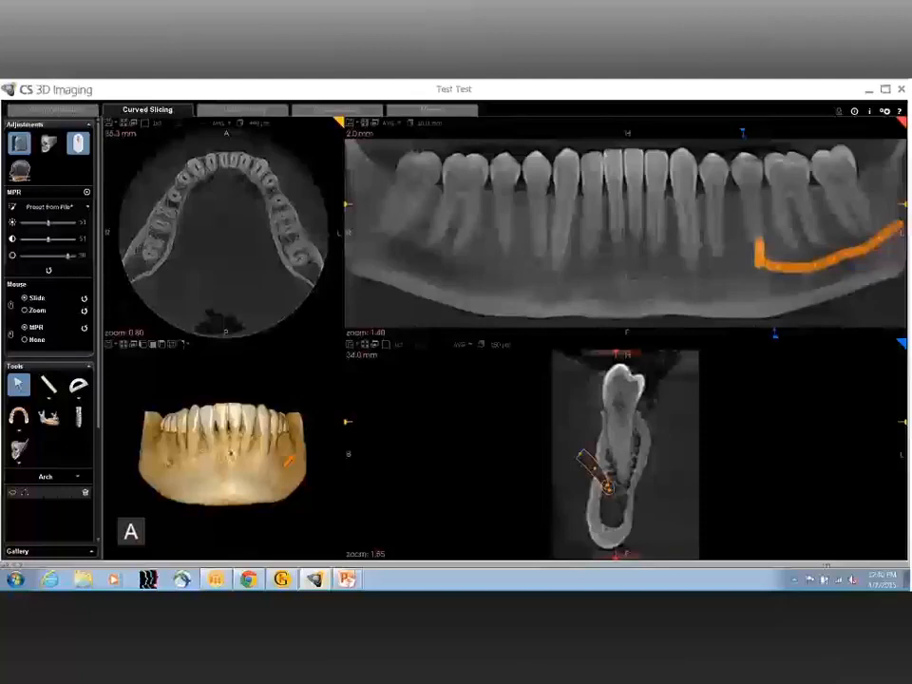
Step: Switch to the running PowerPoint slide show with the presenter's contact details
{"action": "mouse_move", "coordinate": [348, 579]}
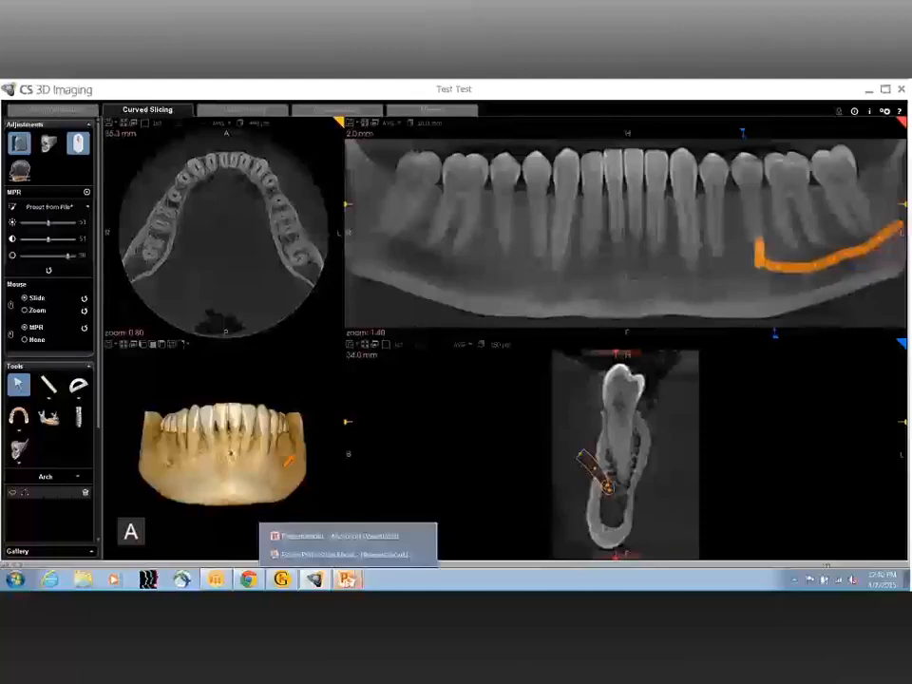
{"action": "left_click", "coordinate": [344, 555]}
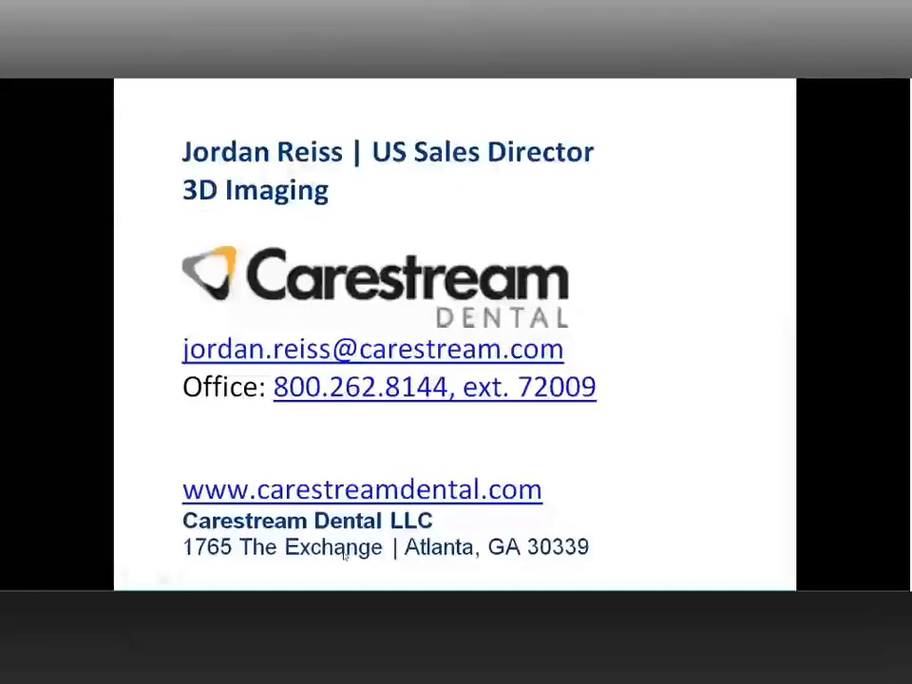